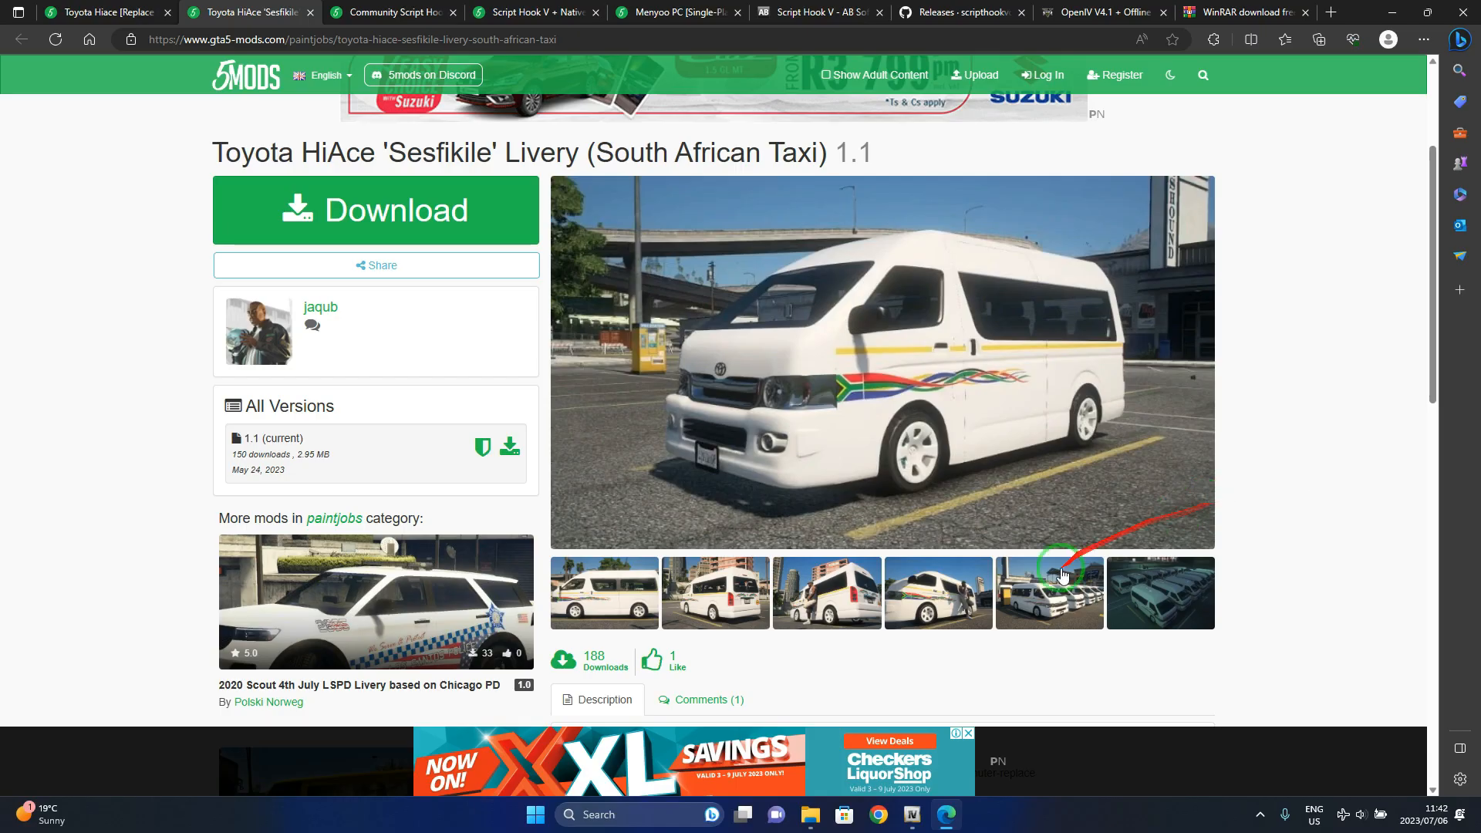
# Step: Download the Toyota HiAce 'Sesfikile' Livery (South African Taxi) 1.1 and close its page
pyautogui.click(1110, 608)
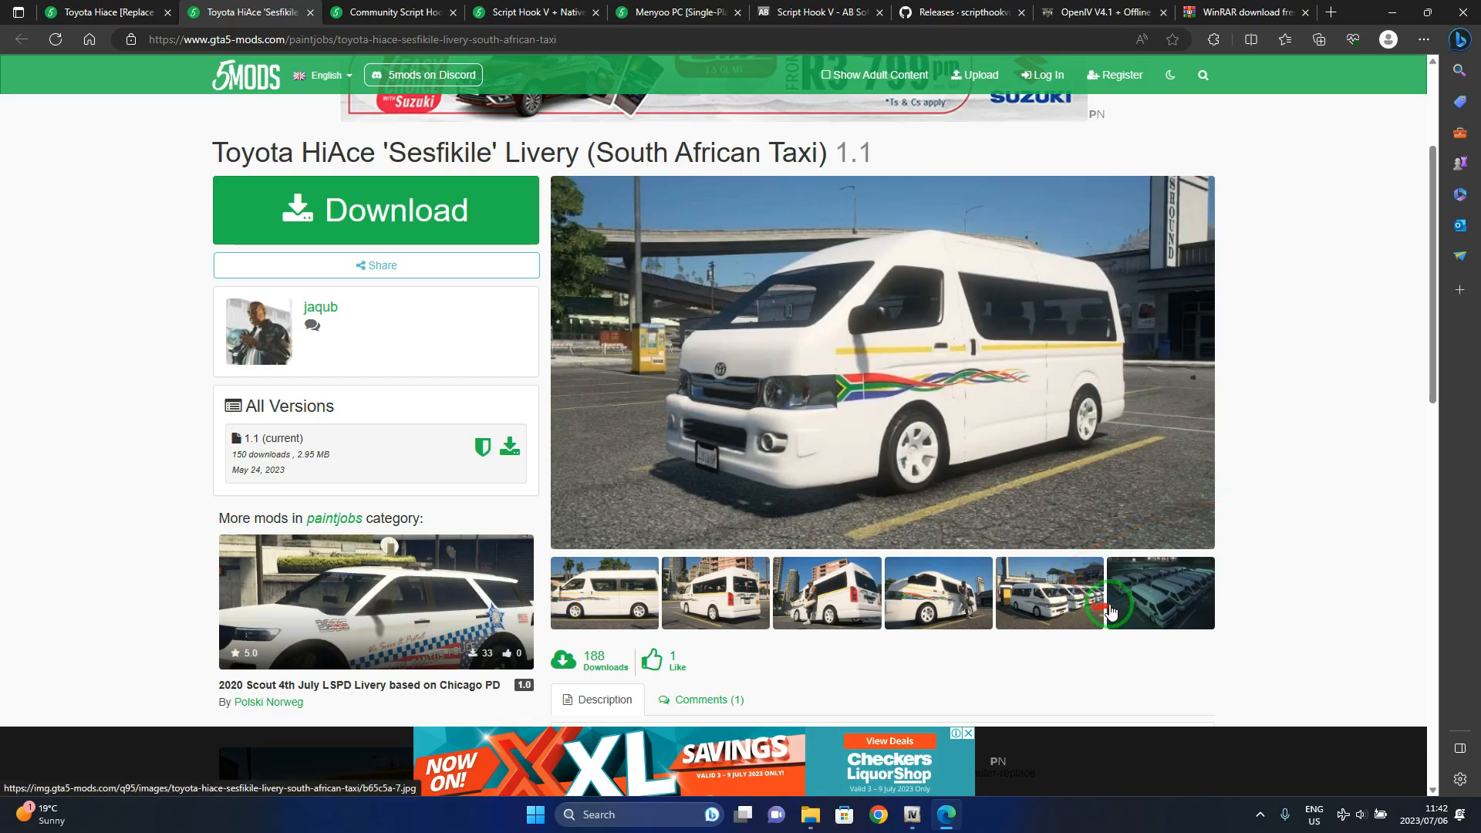
pyautogui.click(401, 227)
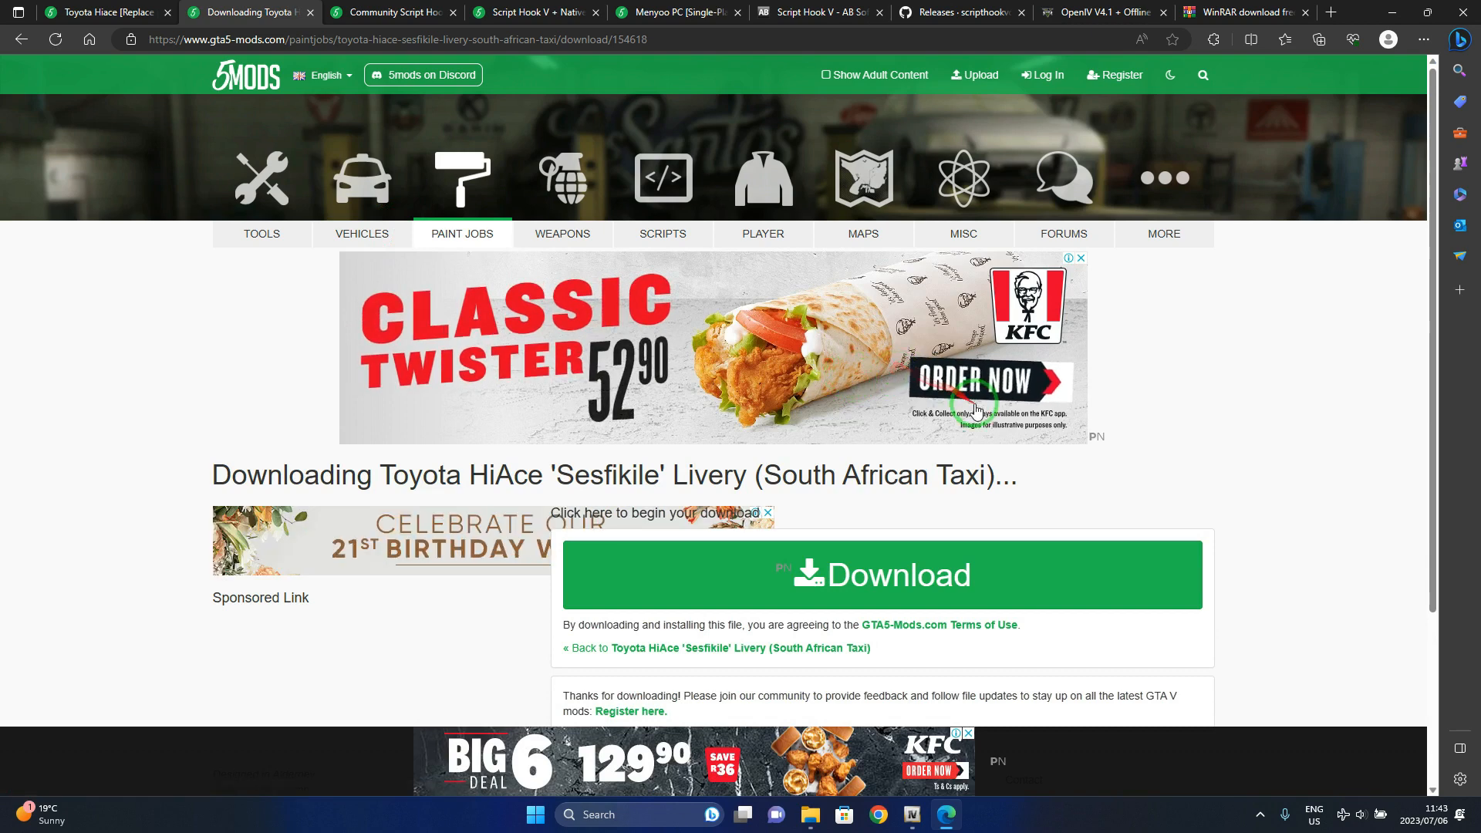
pyautogui.scroll(-3, 857, 383)
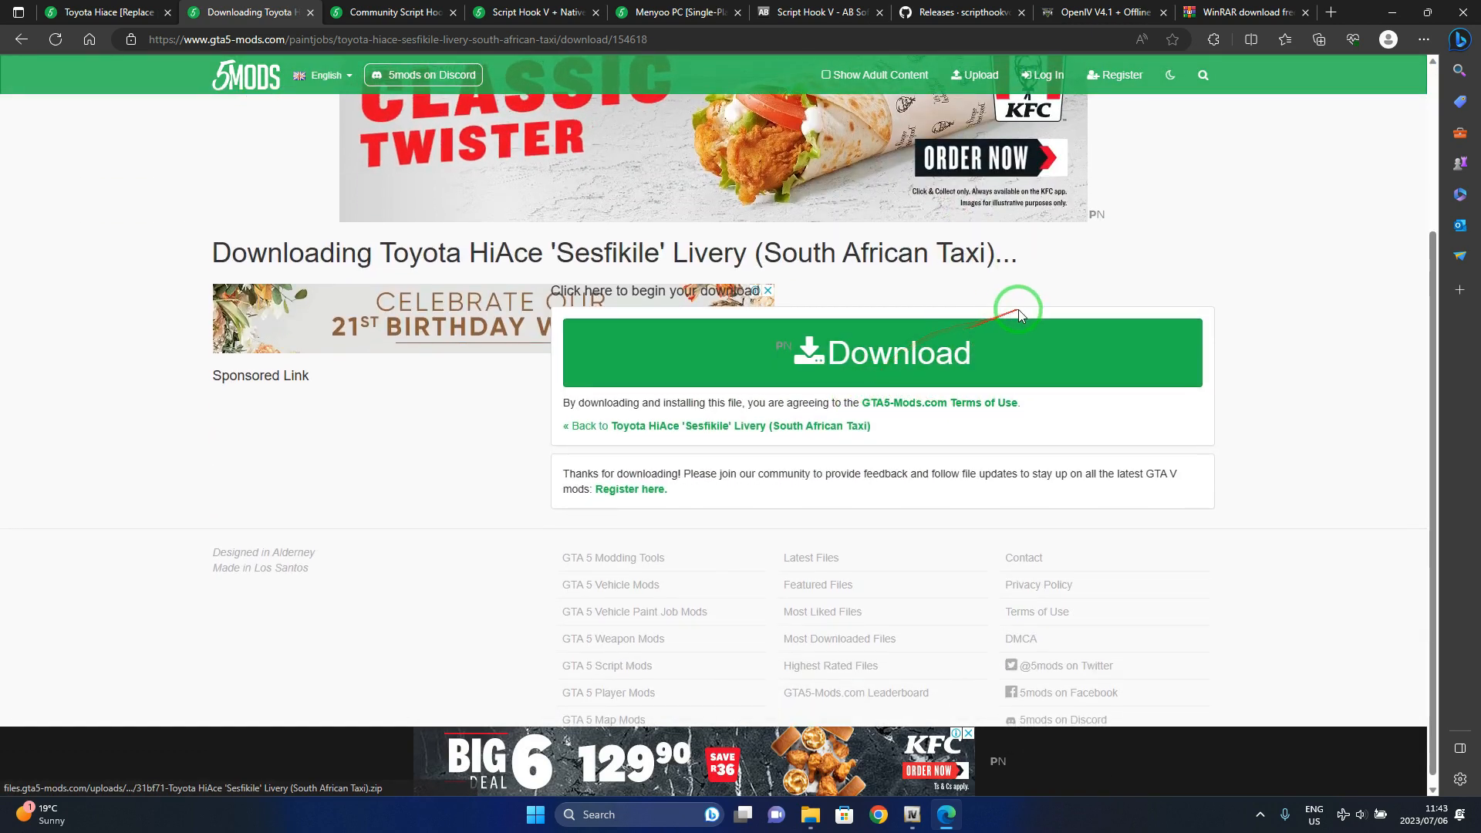
pyautogui.click(954, 352)
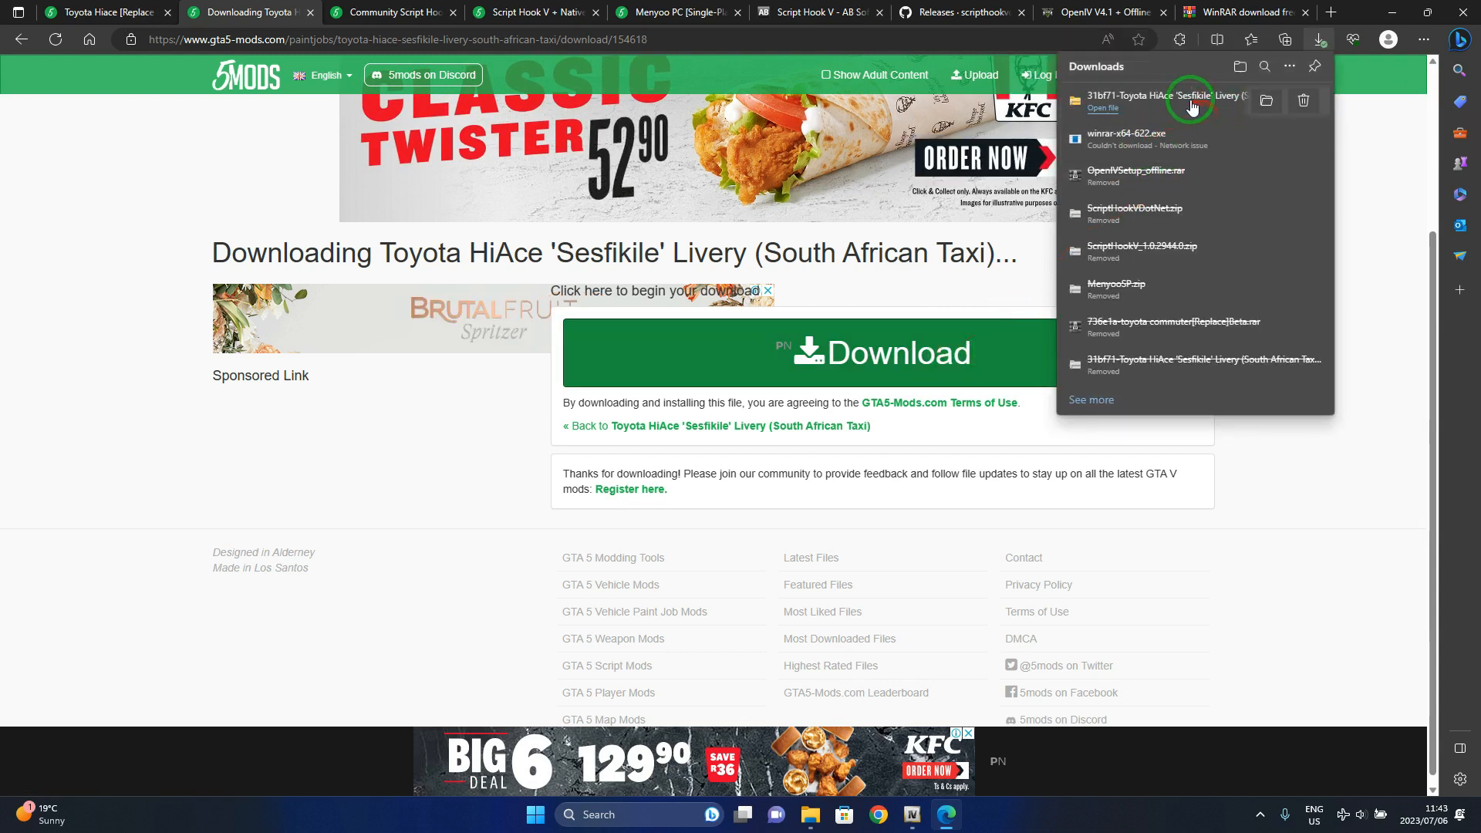
pyautogui.click(310, 12)
# Step: Download the Toyota Hiace [Replace | Template] Beta mod, closing the opened advert and the mod's page
pyautogui.click(89, 6)
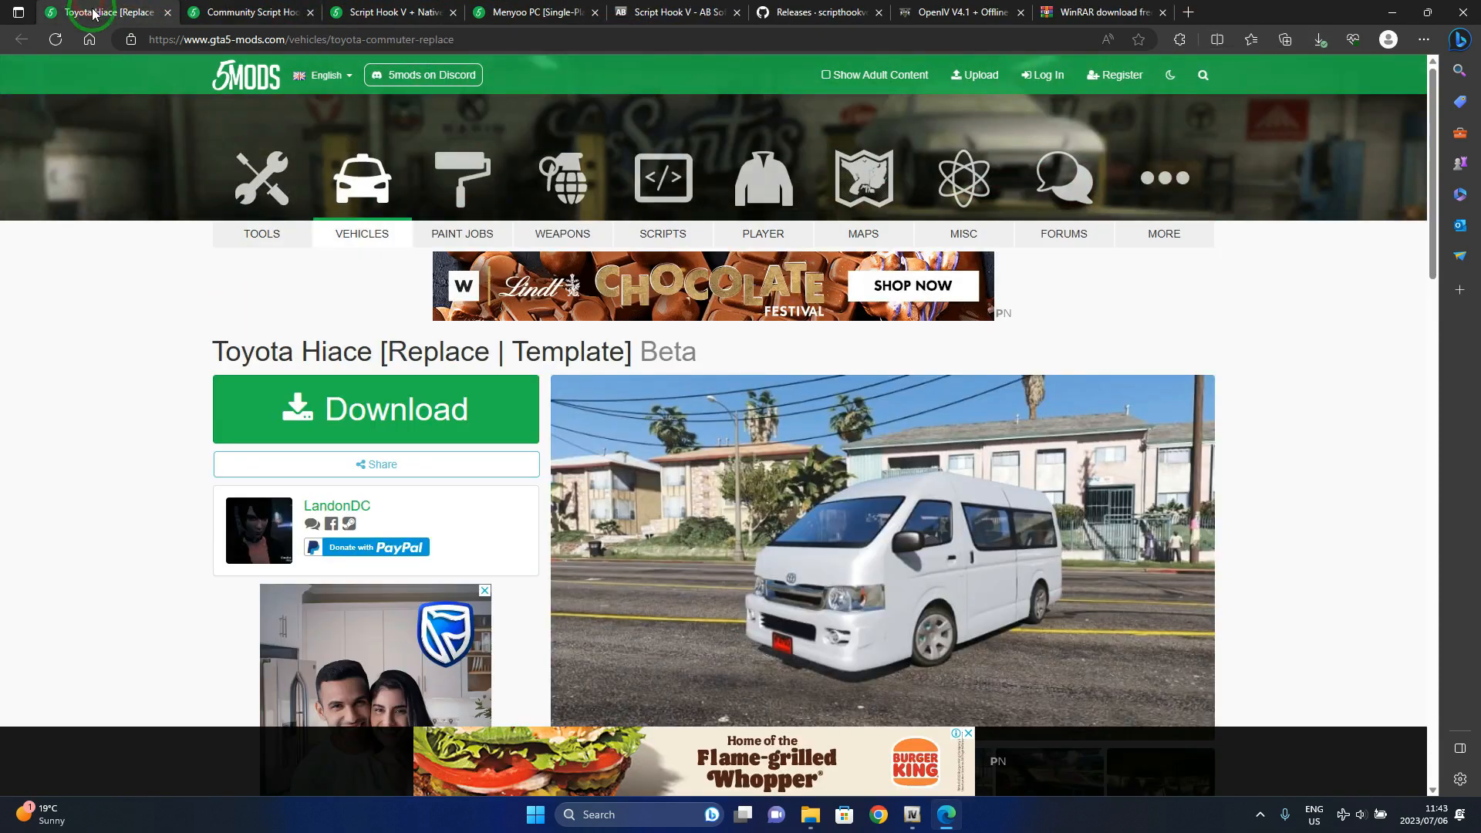
pyautogui.click(340, 415)
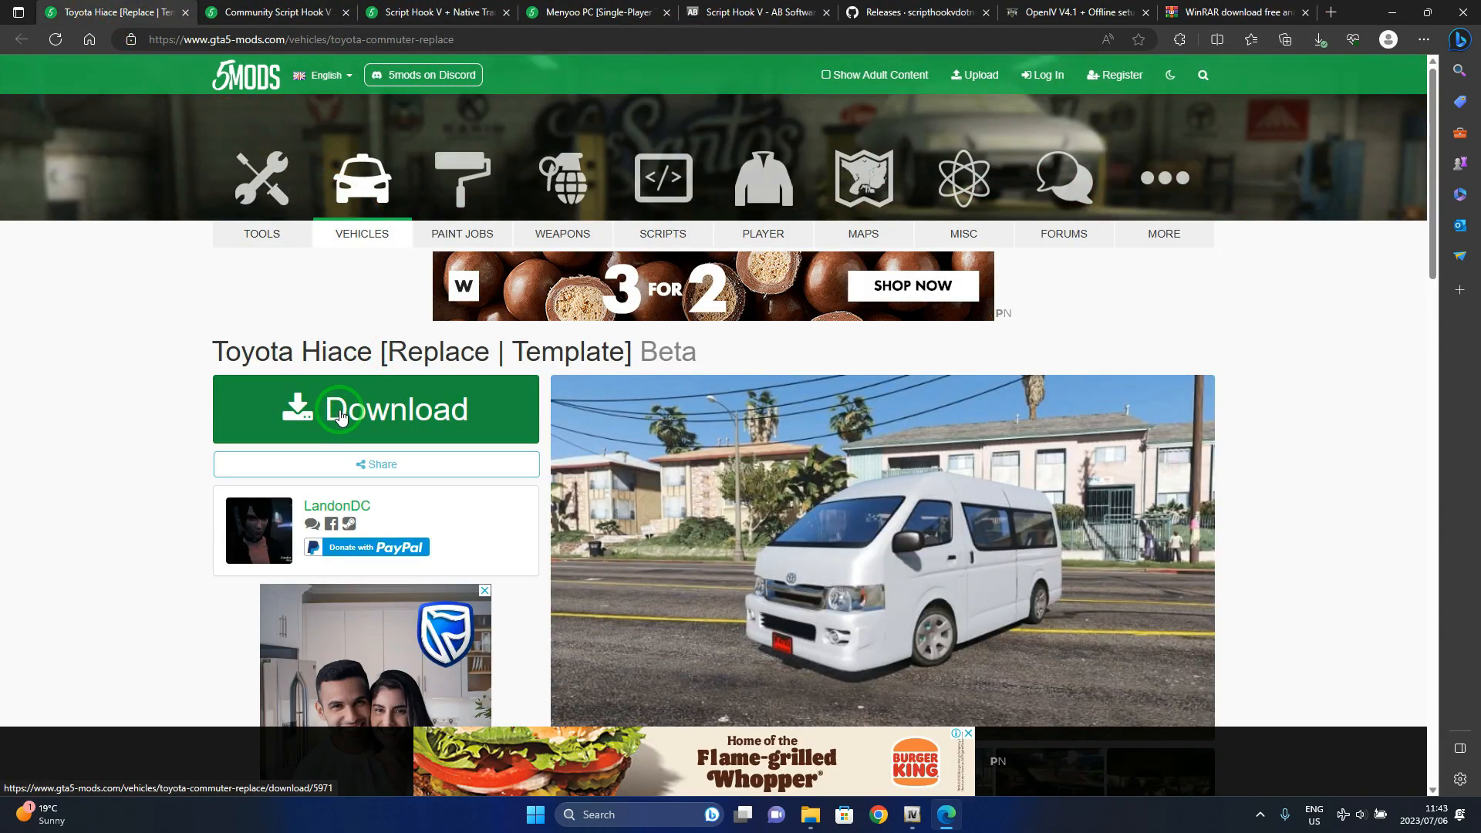
pyautogui.click(340, 415)
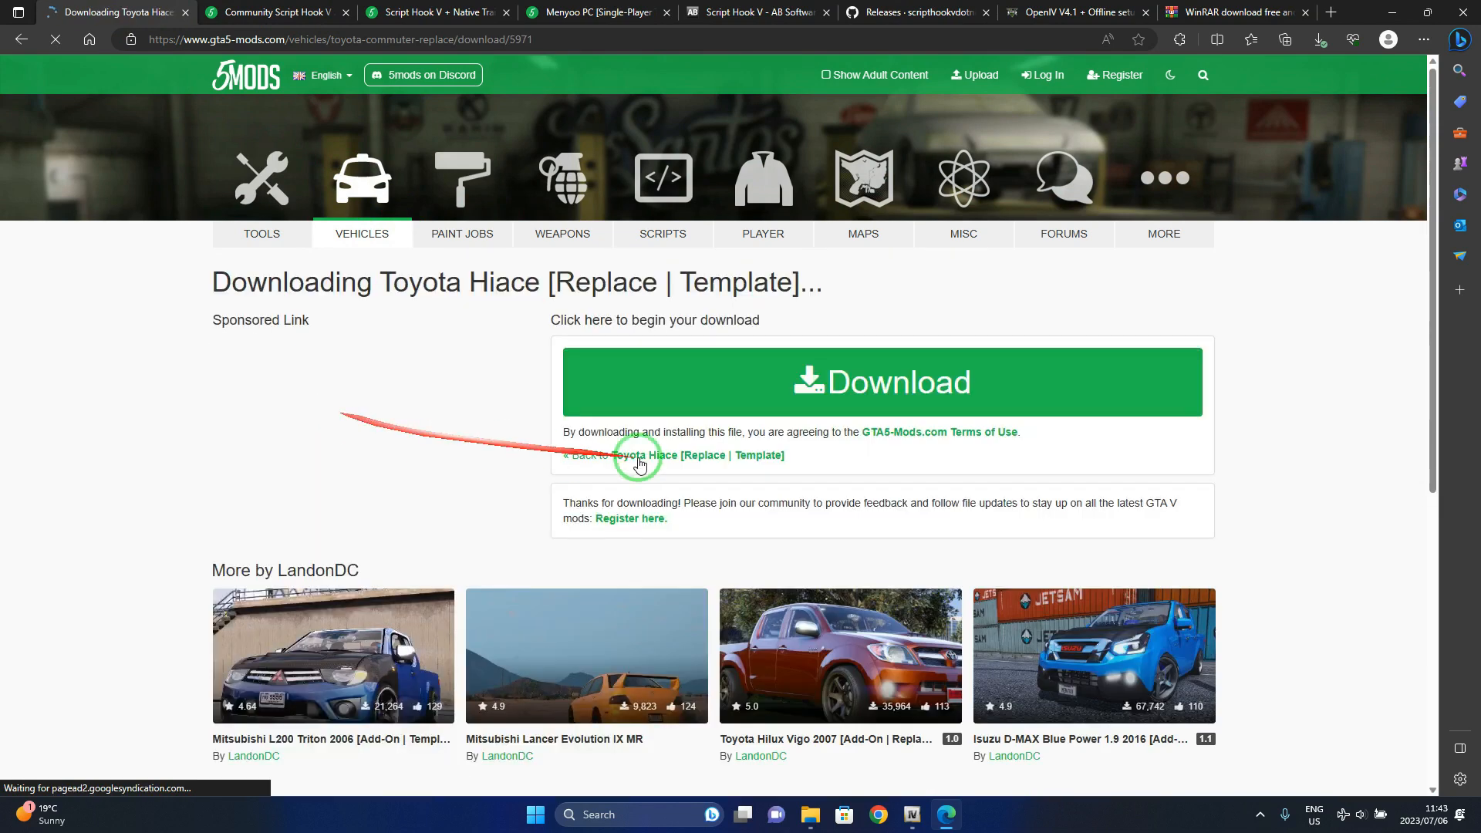
pyautogui.click(885, 394)
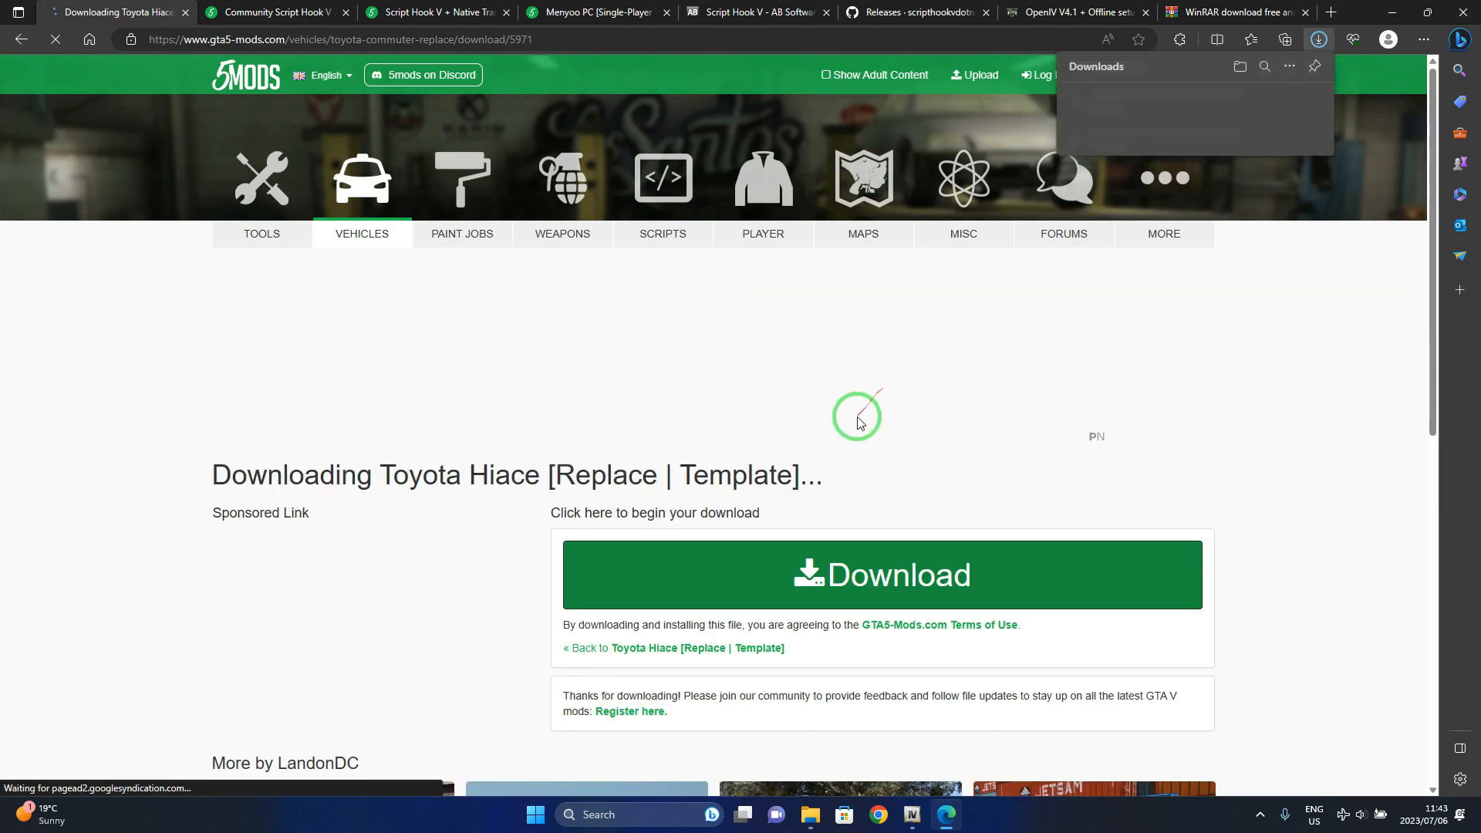
pyautogui.click(877, 387)
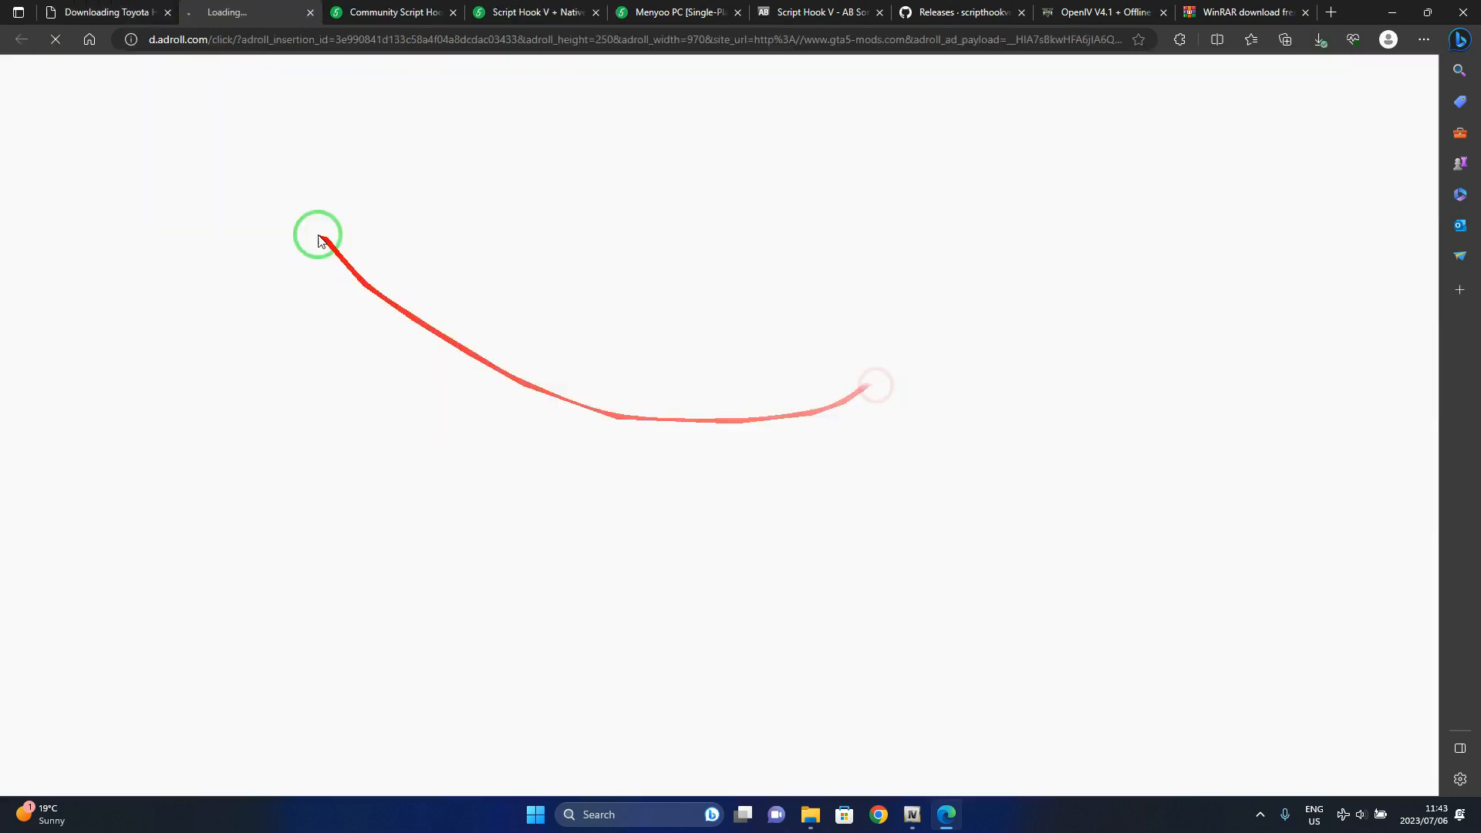
pyautogui.click(308, 14)
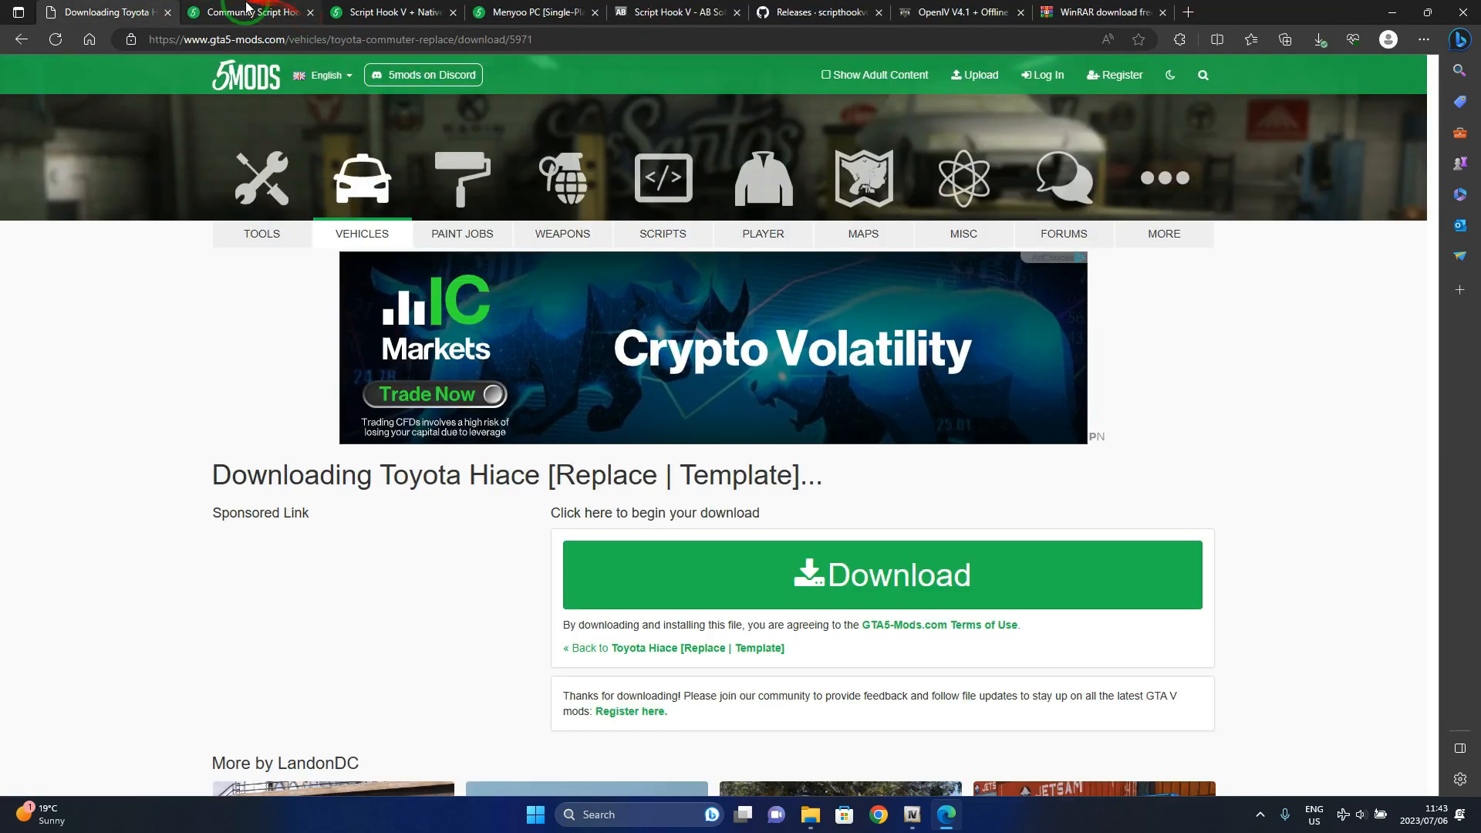
pyautogui.click(170, 14)
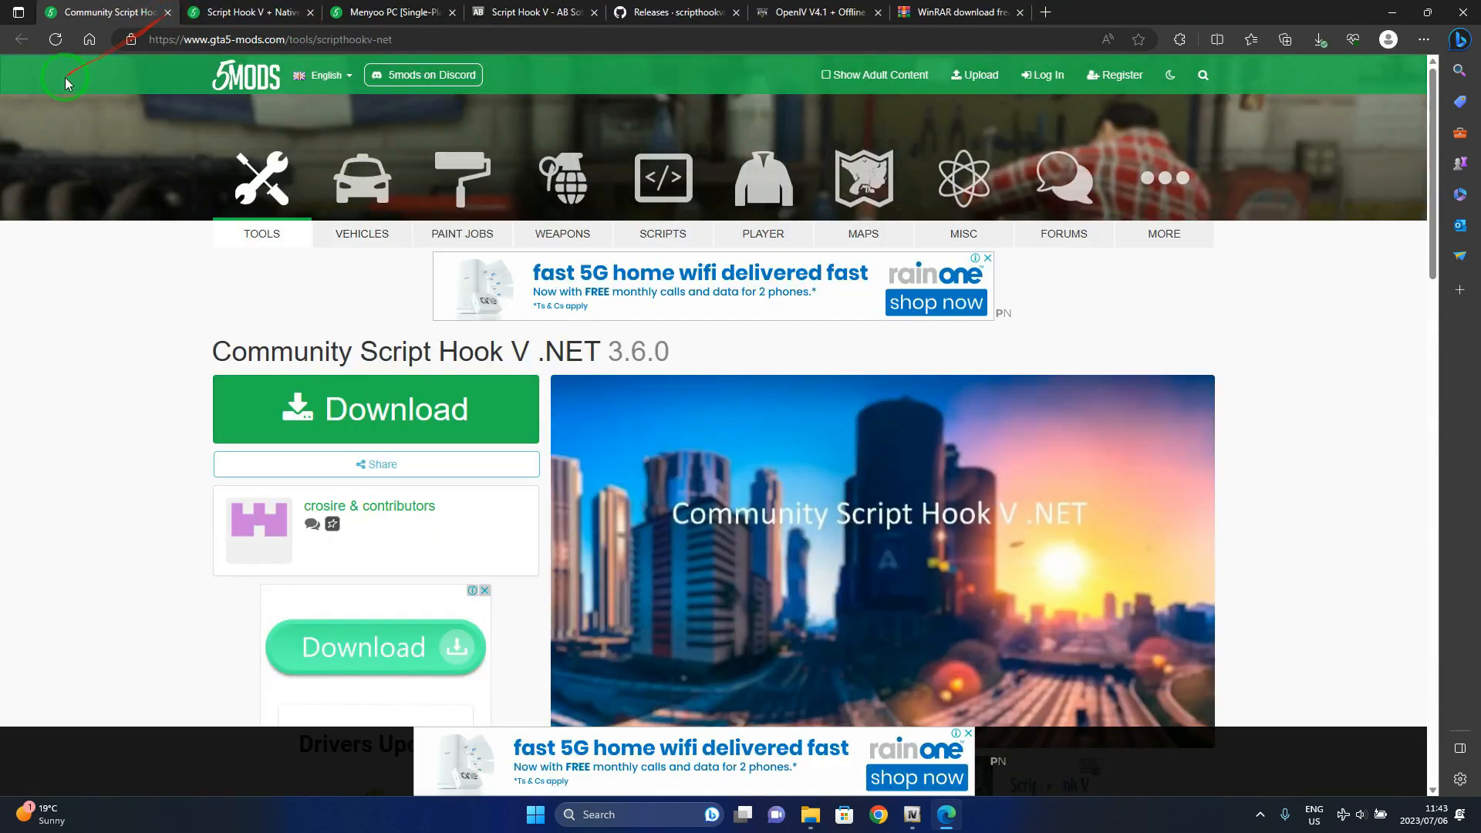
# Step: Check the GitHub page behind the Community Script Hook V .NET download, and close it and both Script Hook pages on GTA5-Mods
pyautogui.click(395, 400)
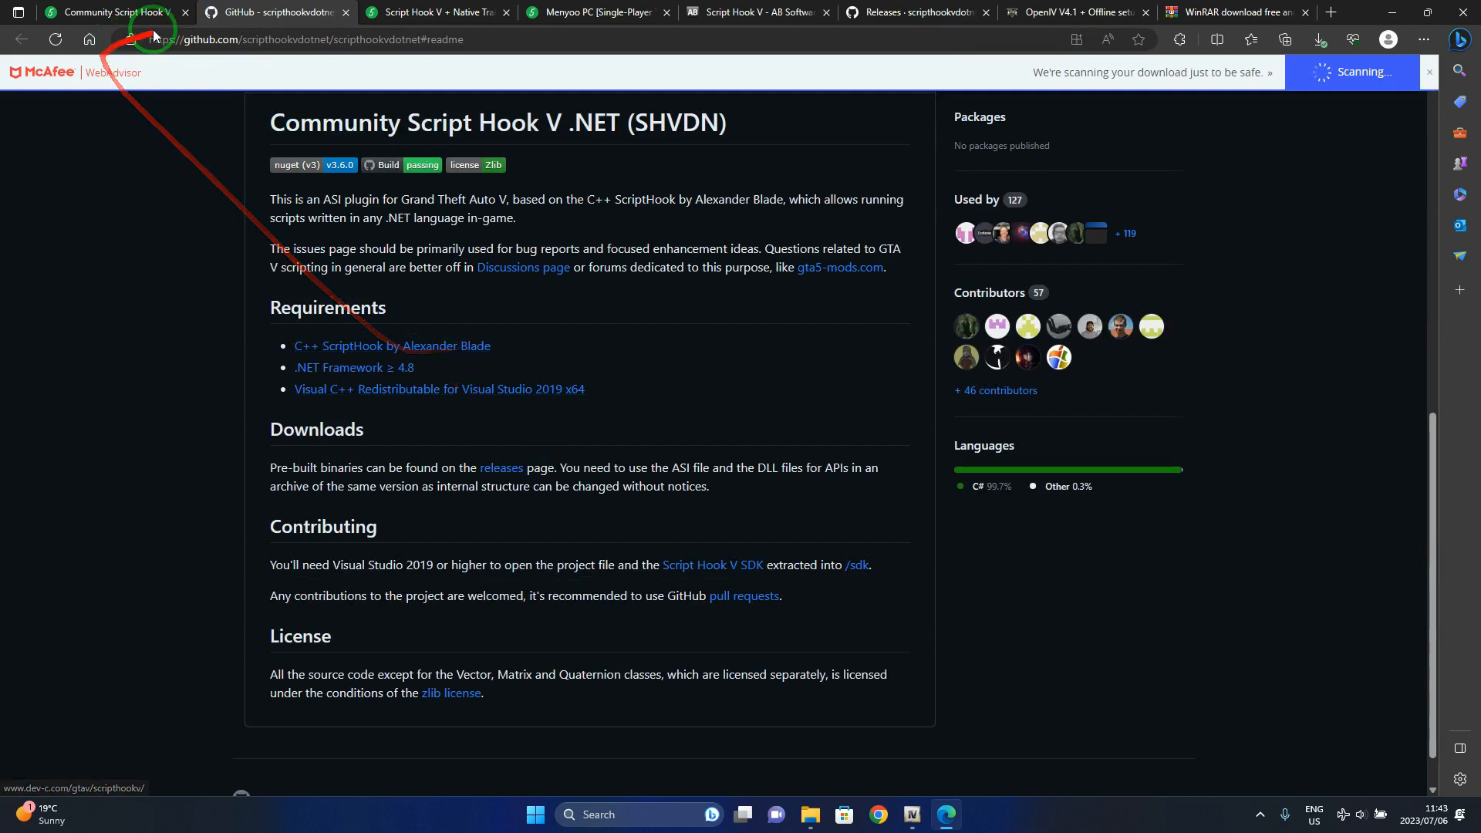
pyautogui.click(346, 15)
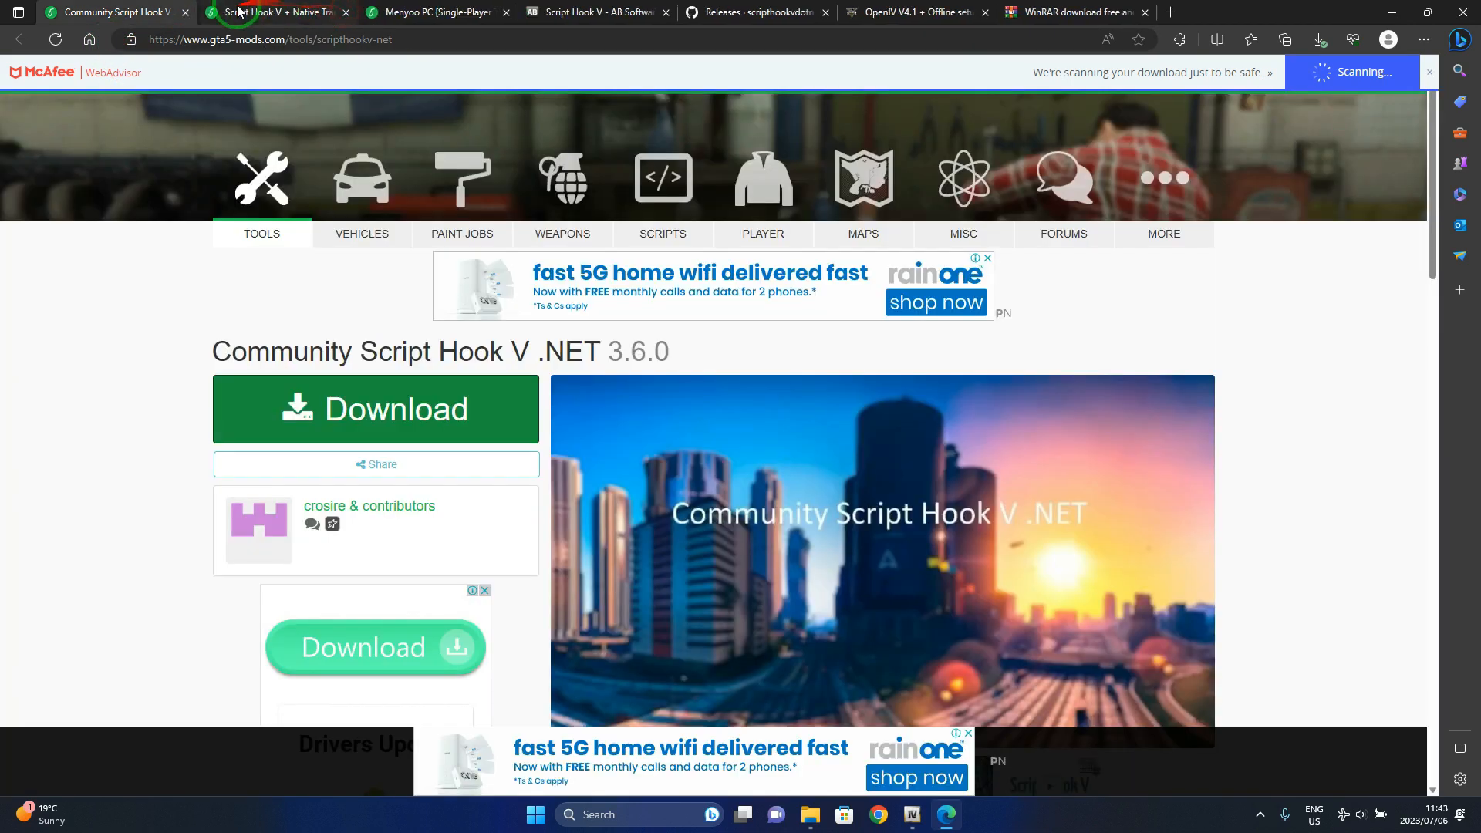
pyautogui.click(184, 14)
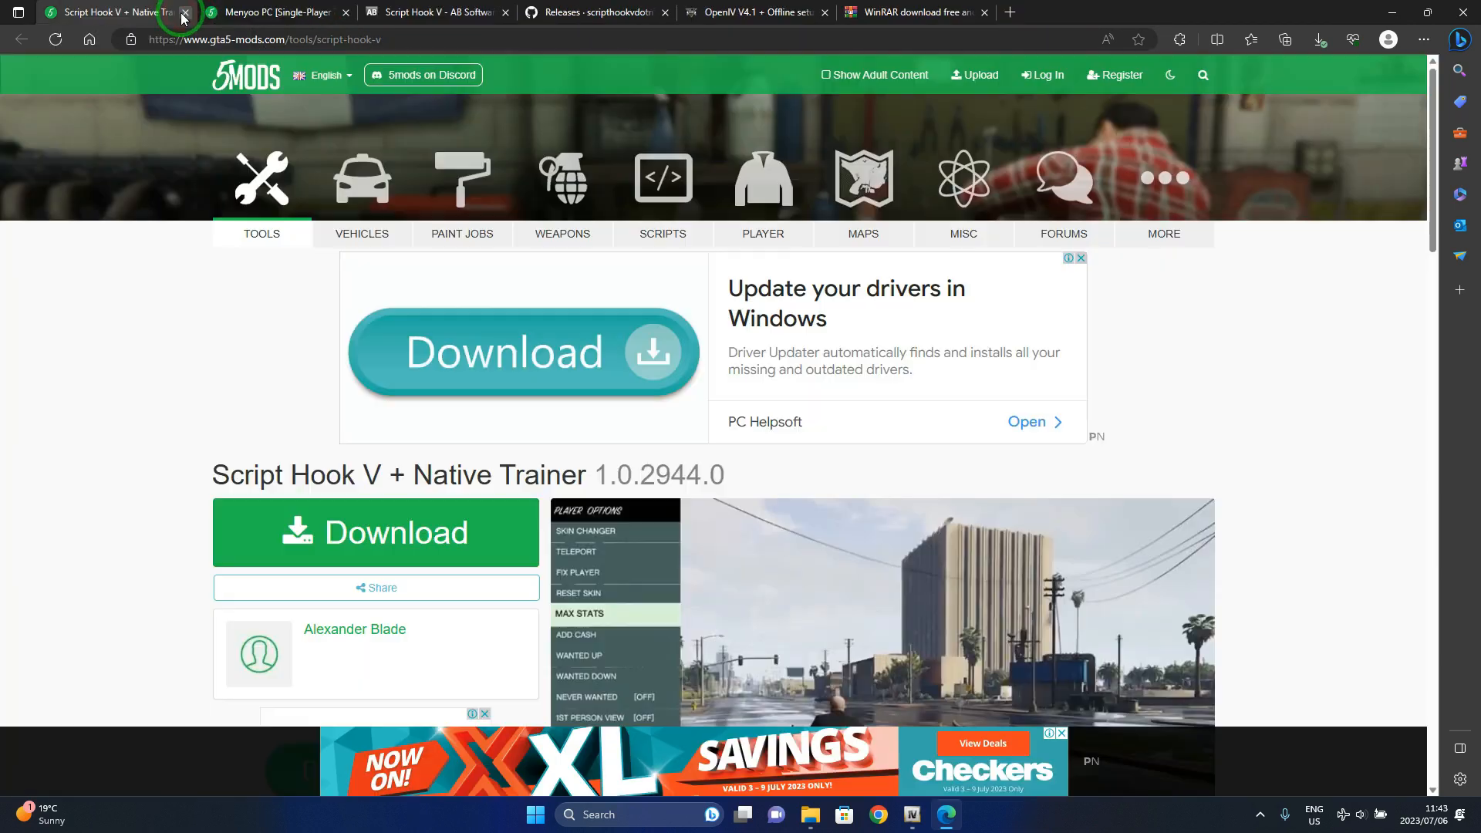
pyautogui.click(185, 13)
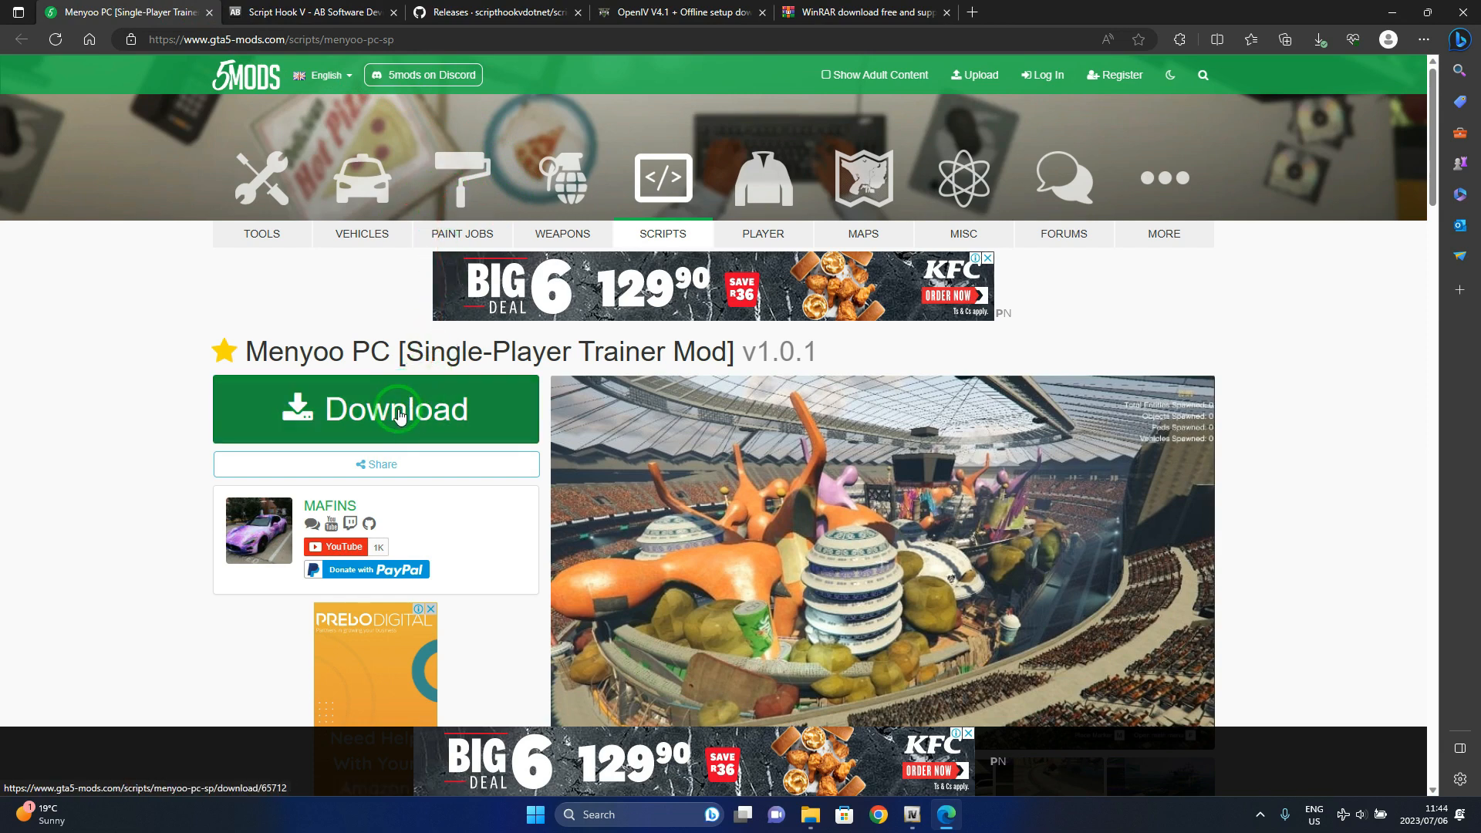
# Step: Open Menyoo PC's GitHub repository from its GTA5-Mods download link, and check the pinned comment and version list on the mod page
pyautogui.click(419, 425)
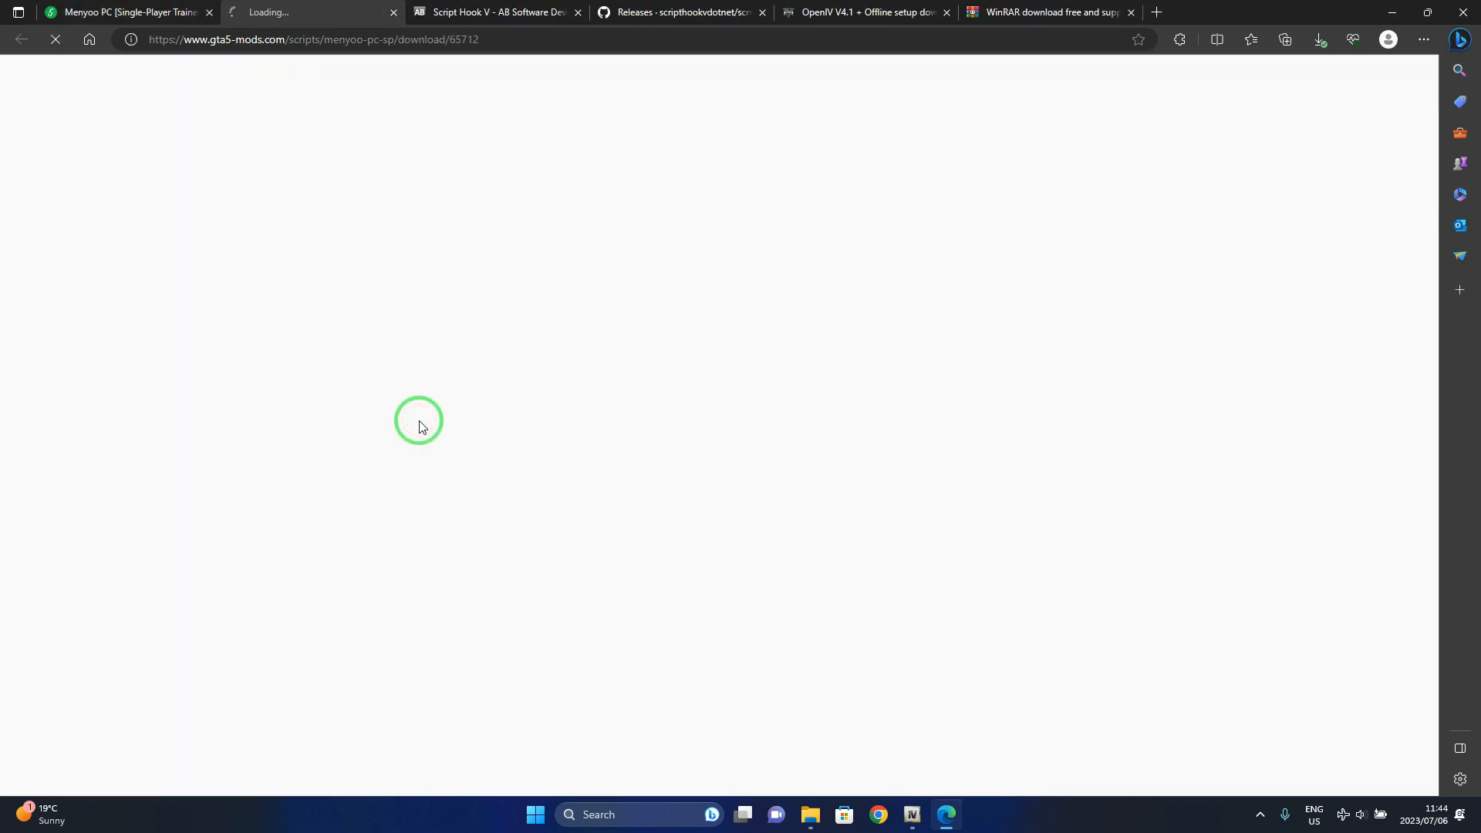
pyautogui.scroll(-3, 403, 324)
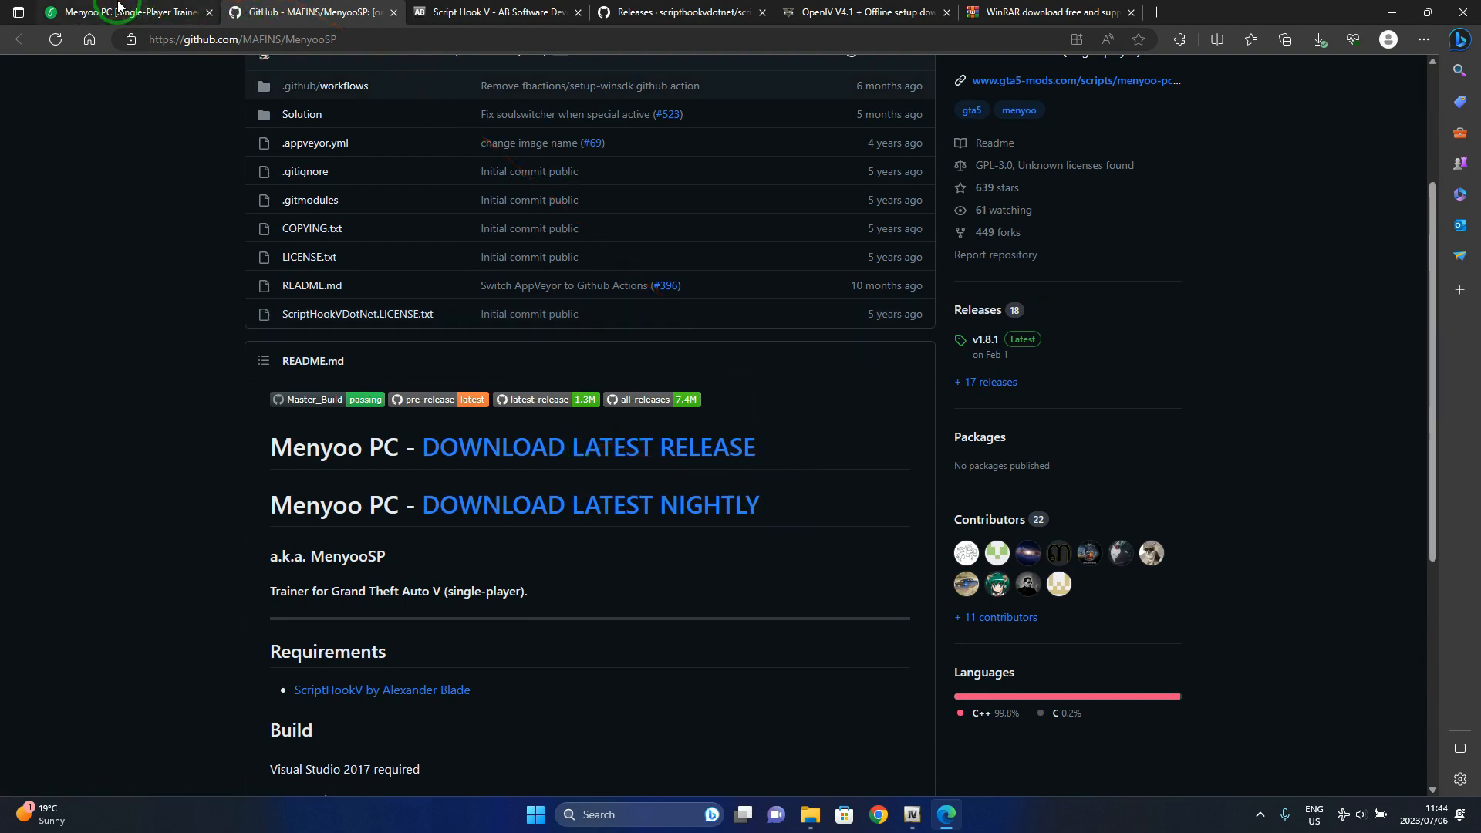
pyautogui.click(118, 10)
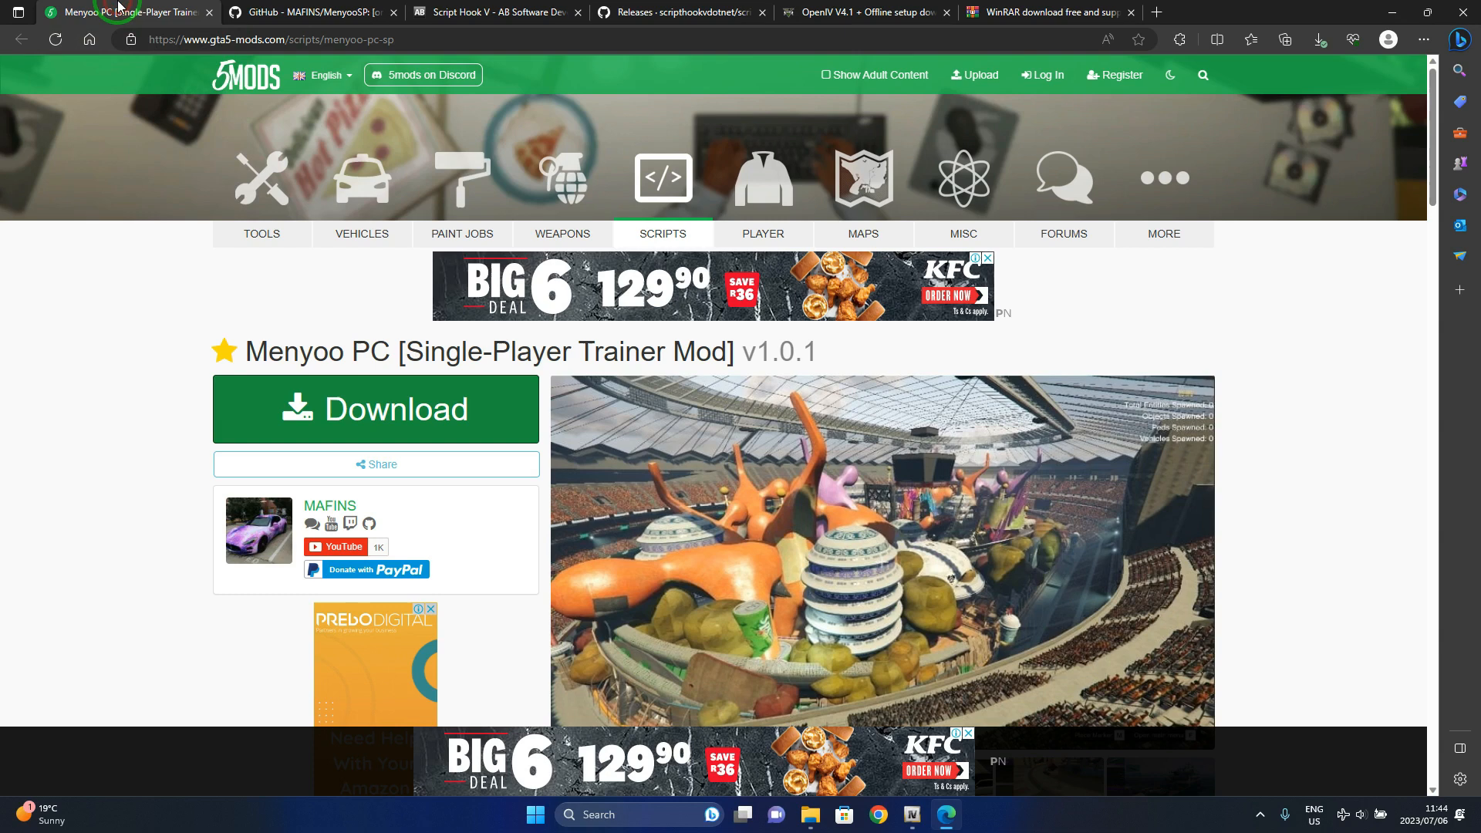
pyautogui.click(302, 10)
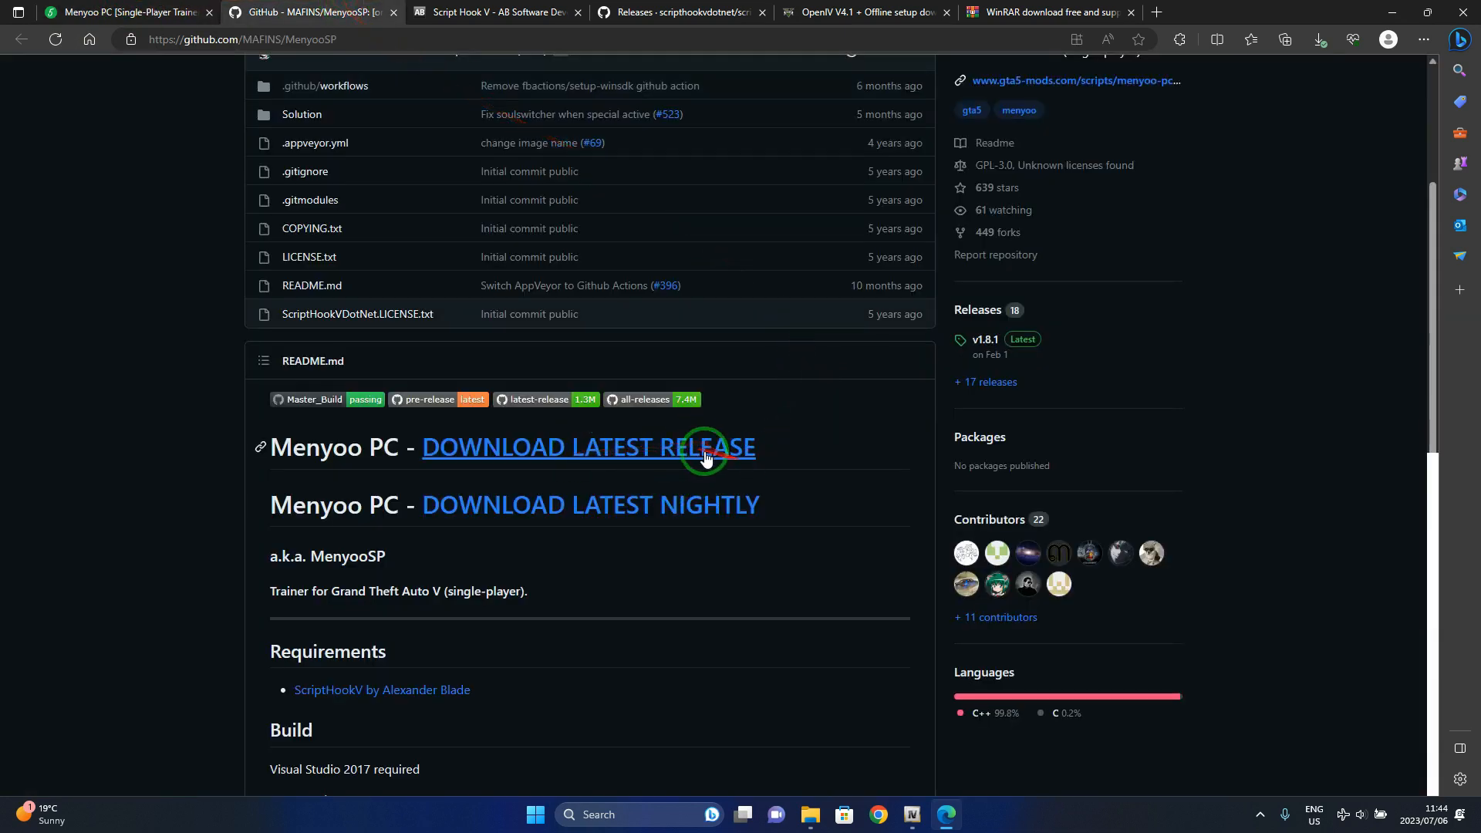
pyautogui.click(107, 8)
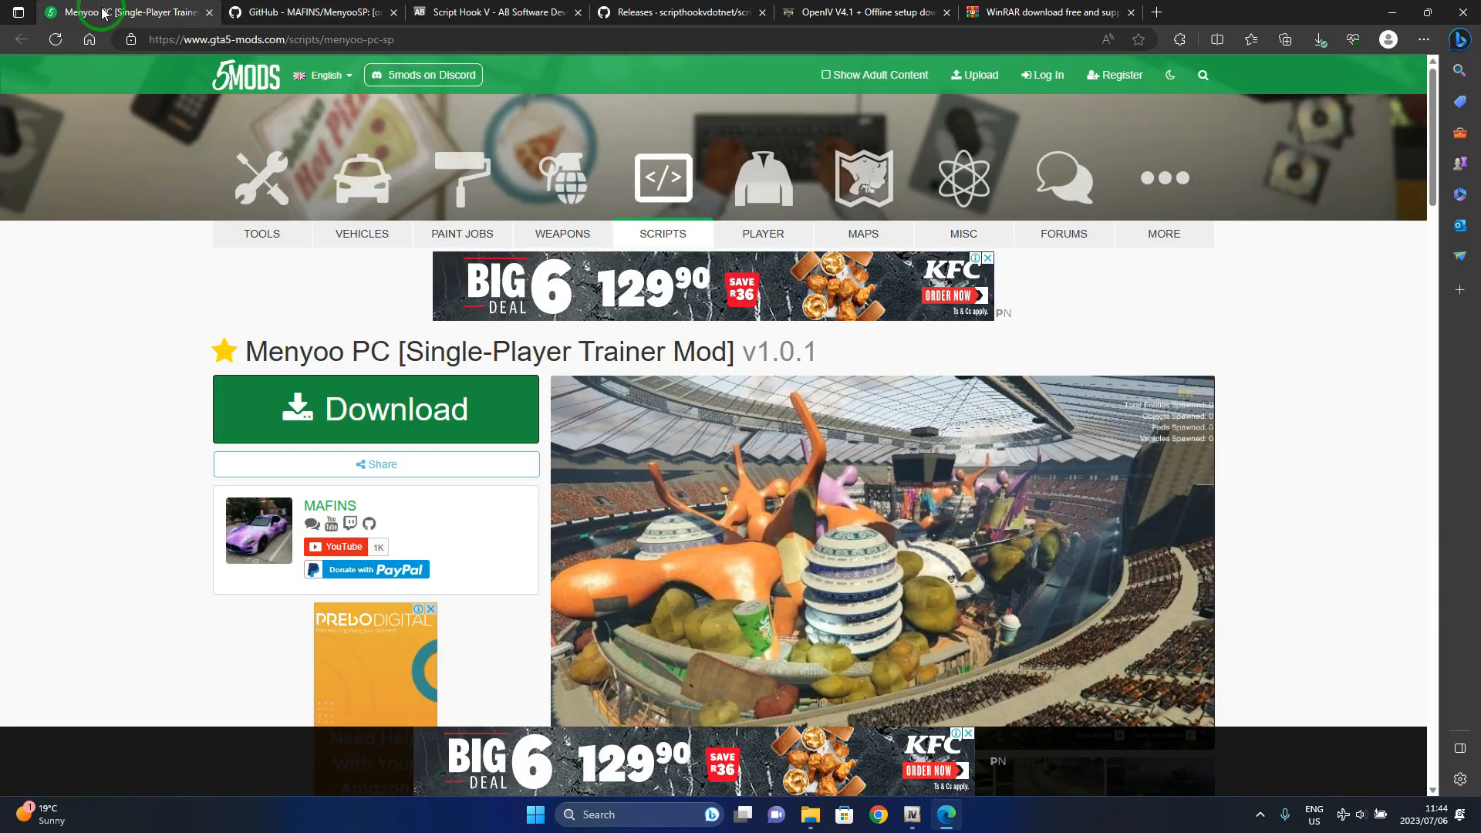
pyautogui.scroll(-5, 291, 390)
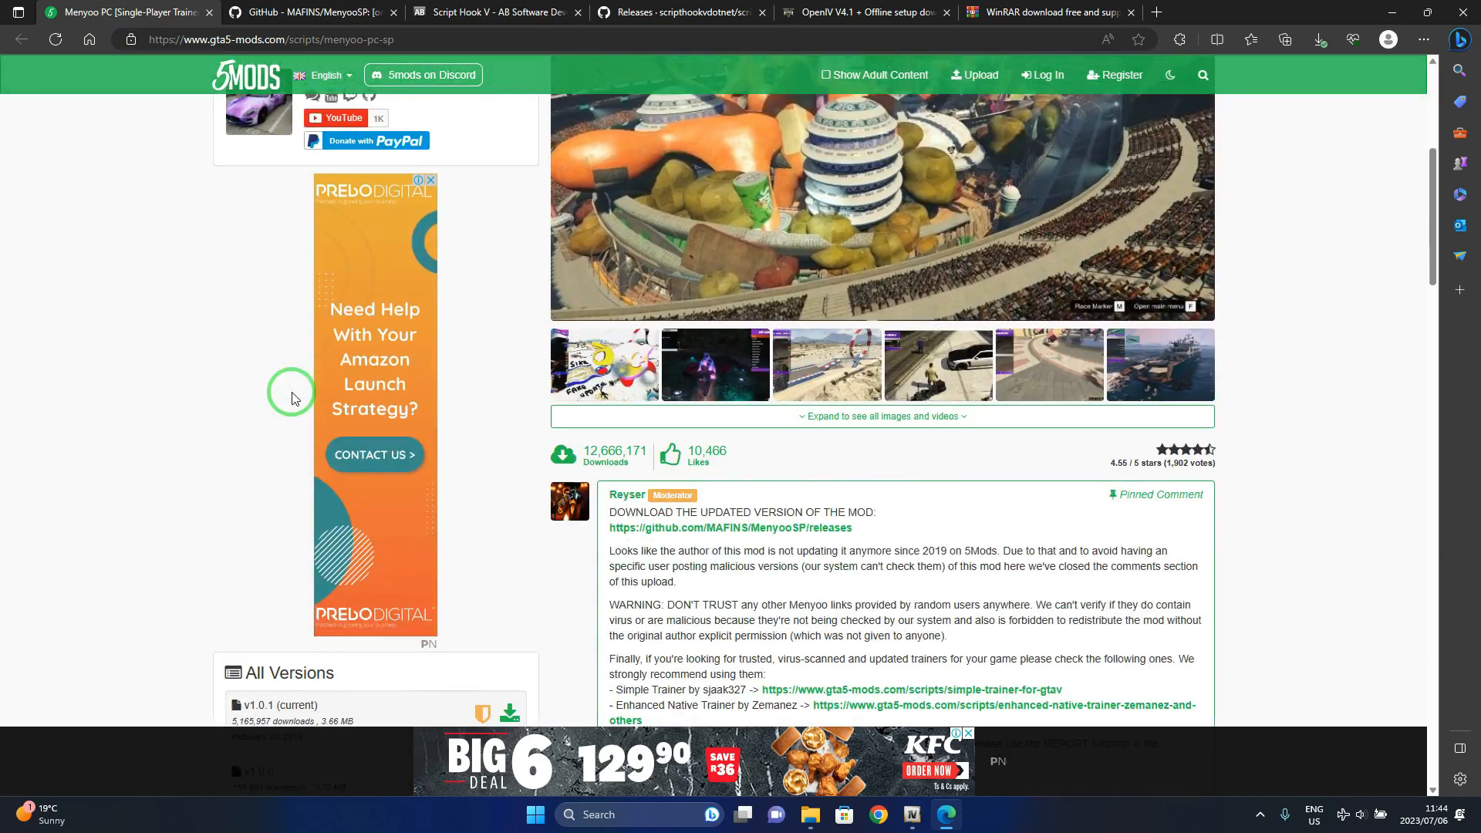
pyautogui.scroll(-5, 292, 394)
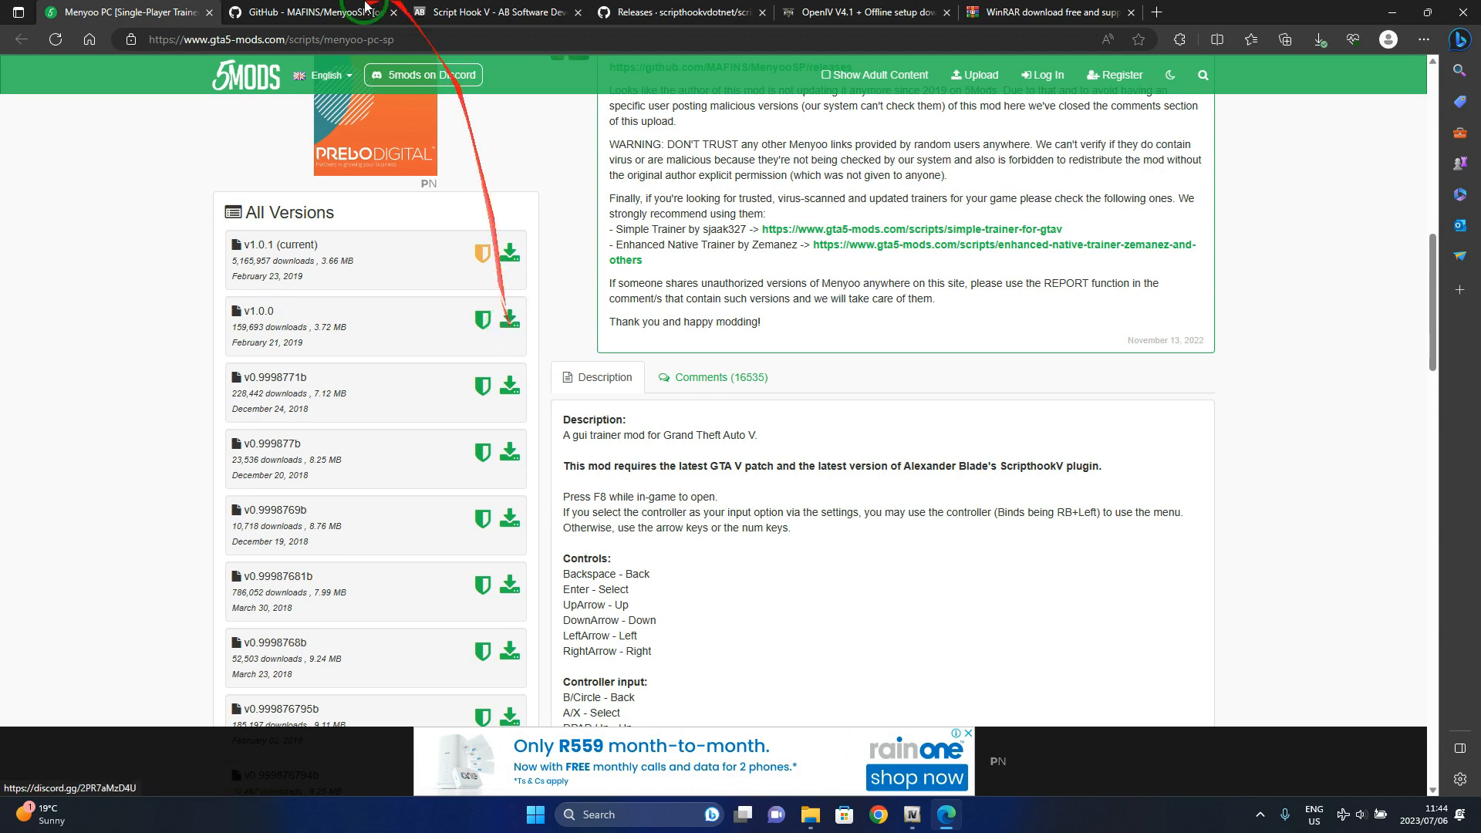
# Step: Download the latest Menyoo PC release from its GitHub repository and close both Menyoo pages
pyautogui.click(324, 13)
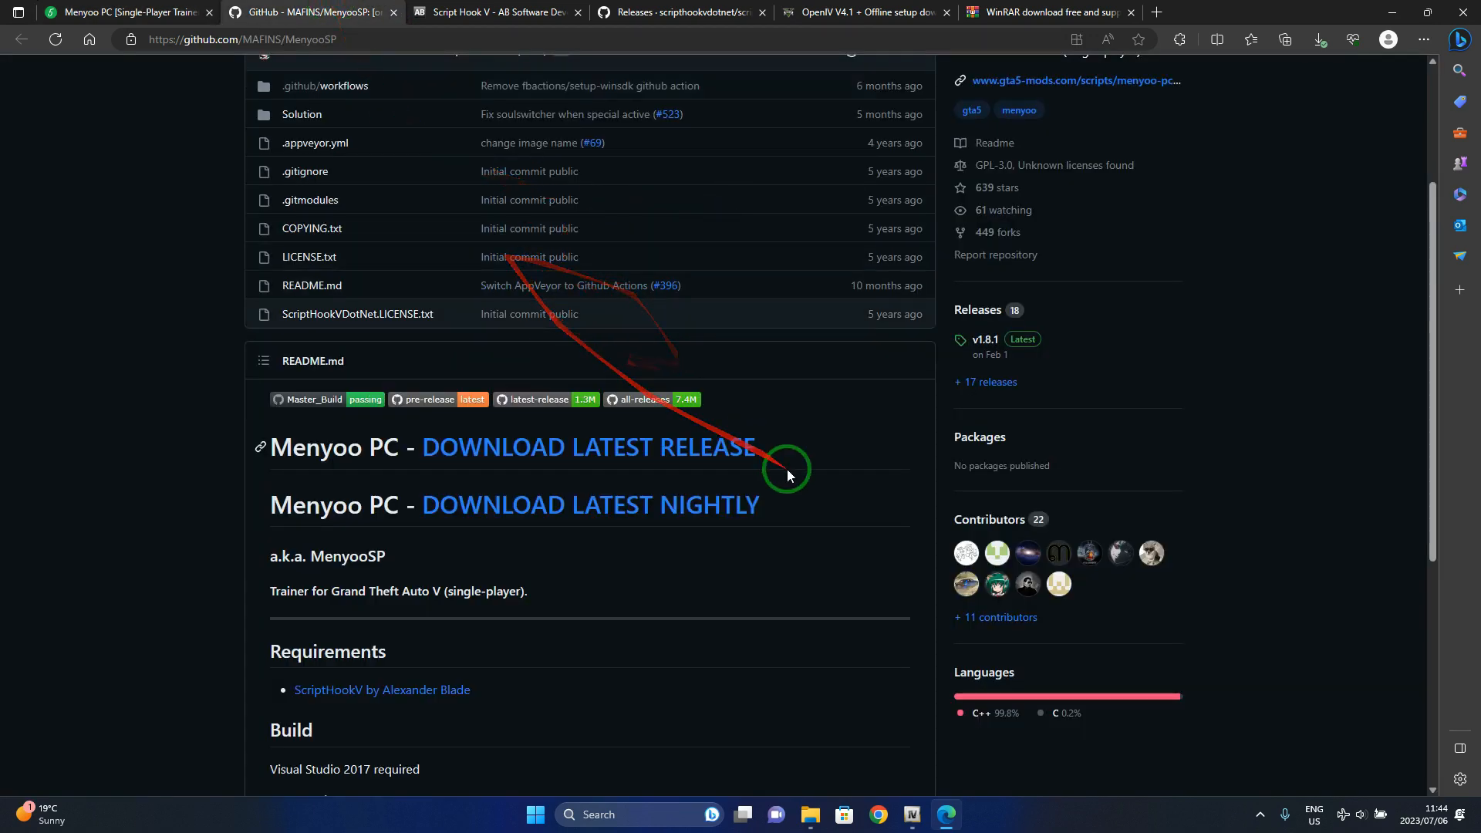
pyautogui.click(631, 459)
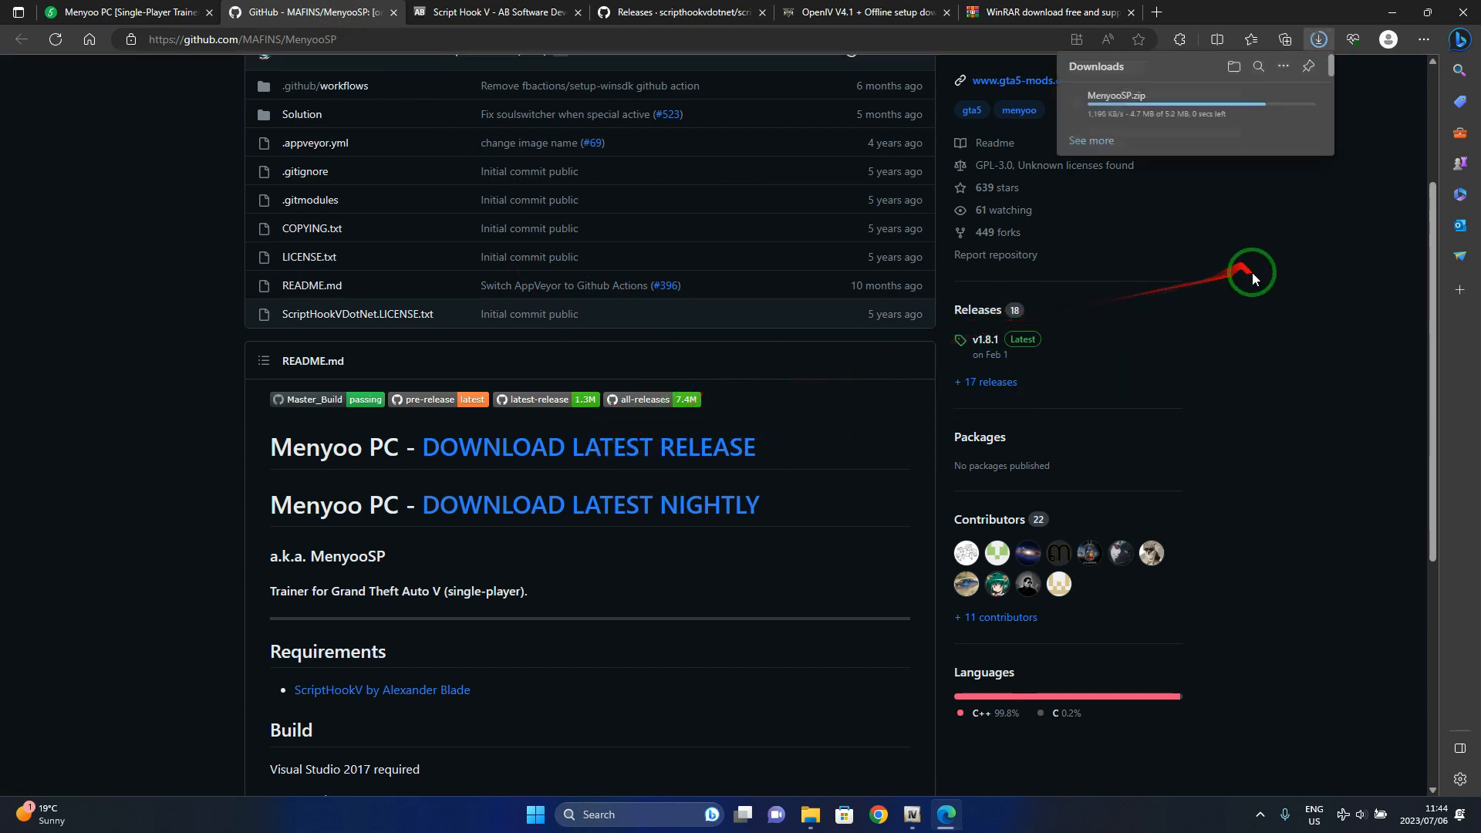
pyautogui.click(393, 12)
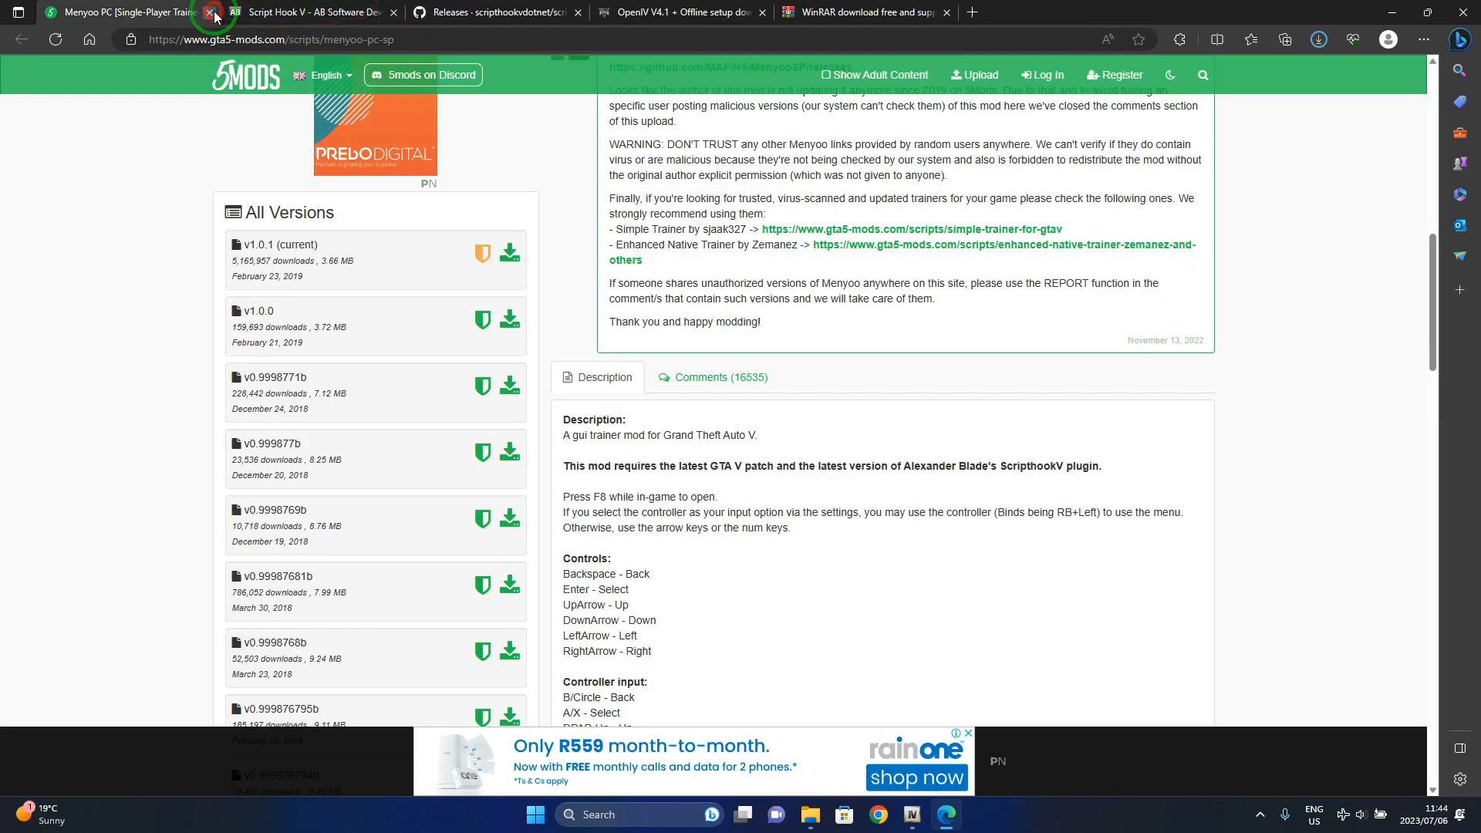
pyautogui.click(209, 12)
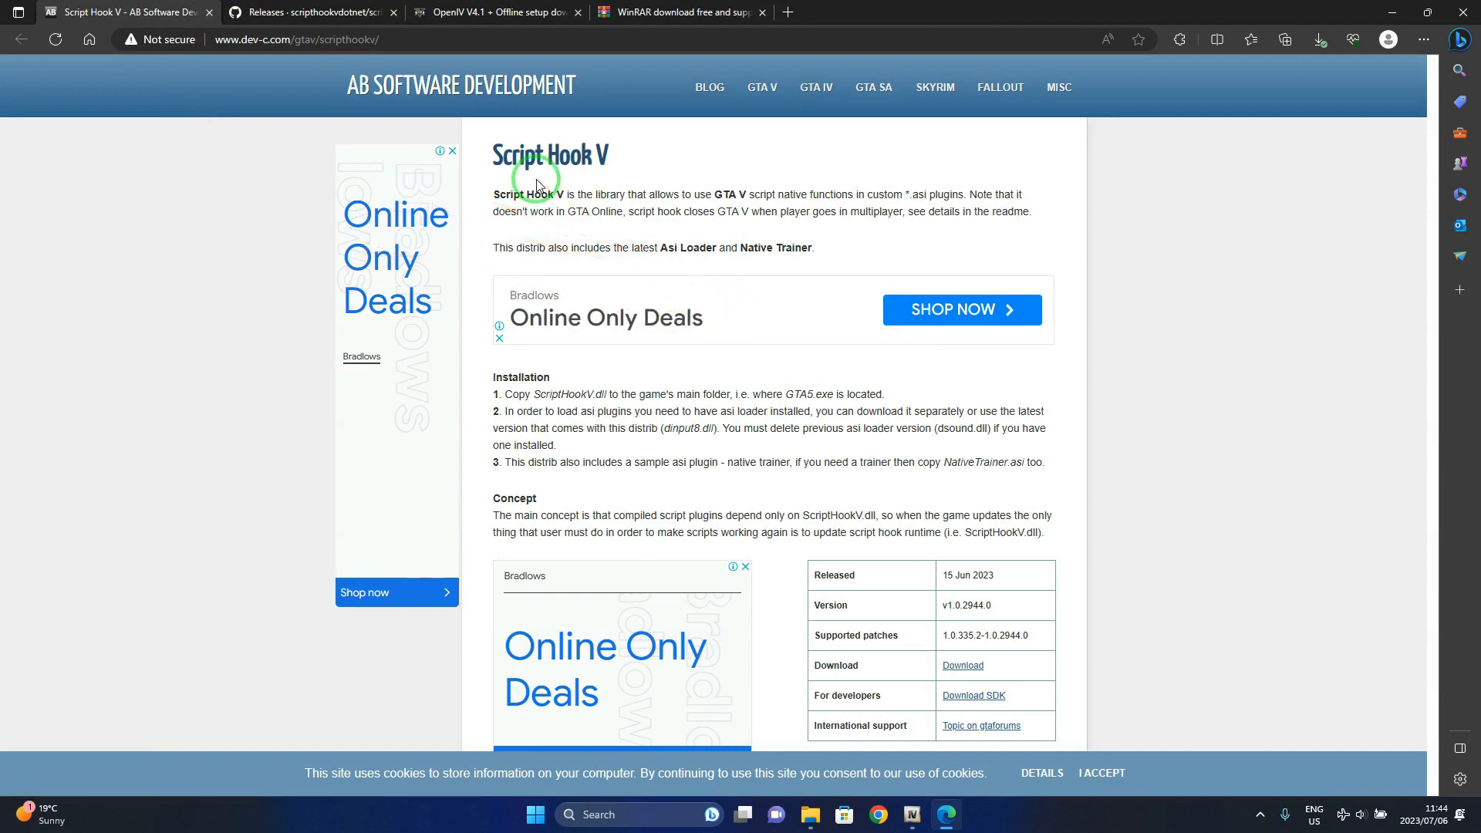
# Step: Download Script Hook V v1.0.2944.0 from the AB Software Development page and close the page
pyautogui.click(972, 666)
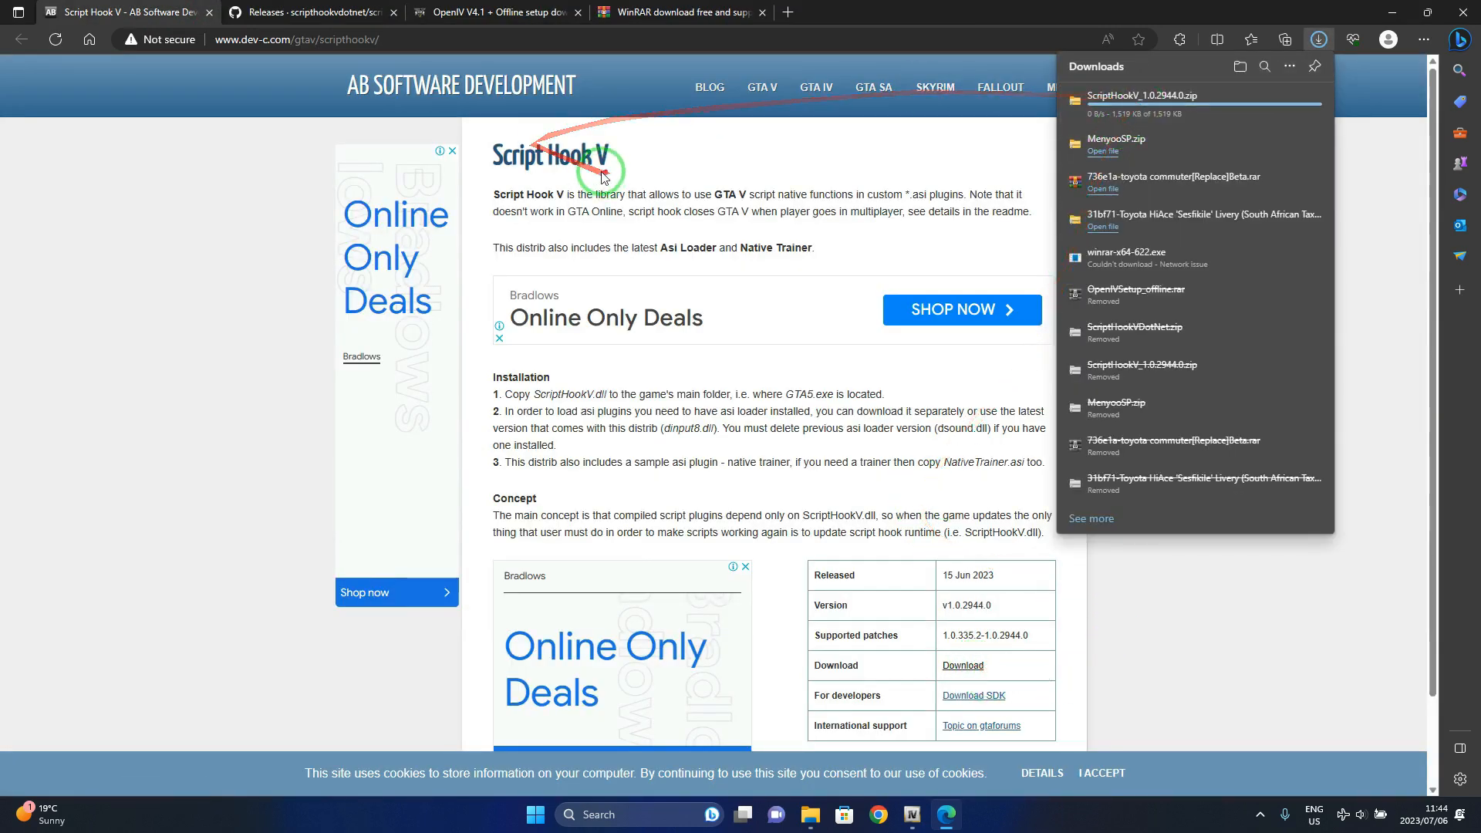
pyautogui.click(209, 13)
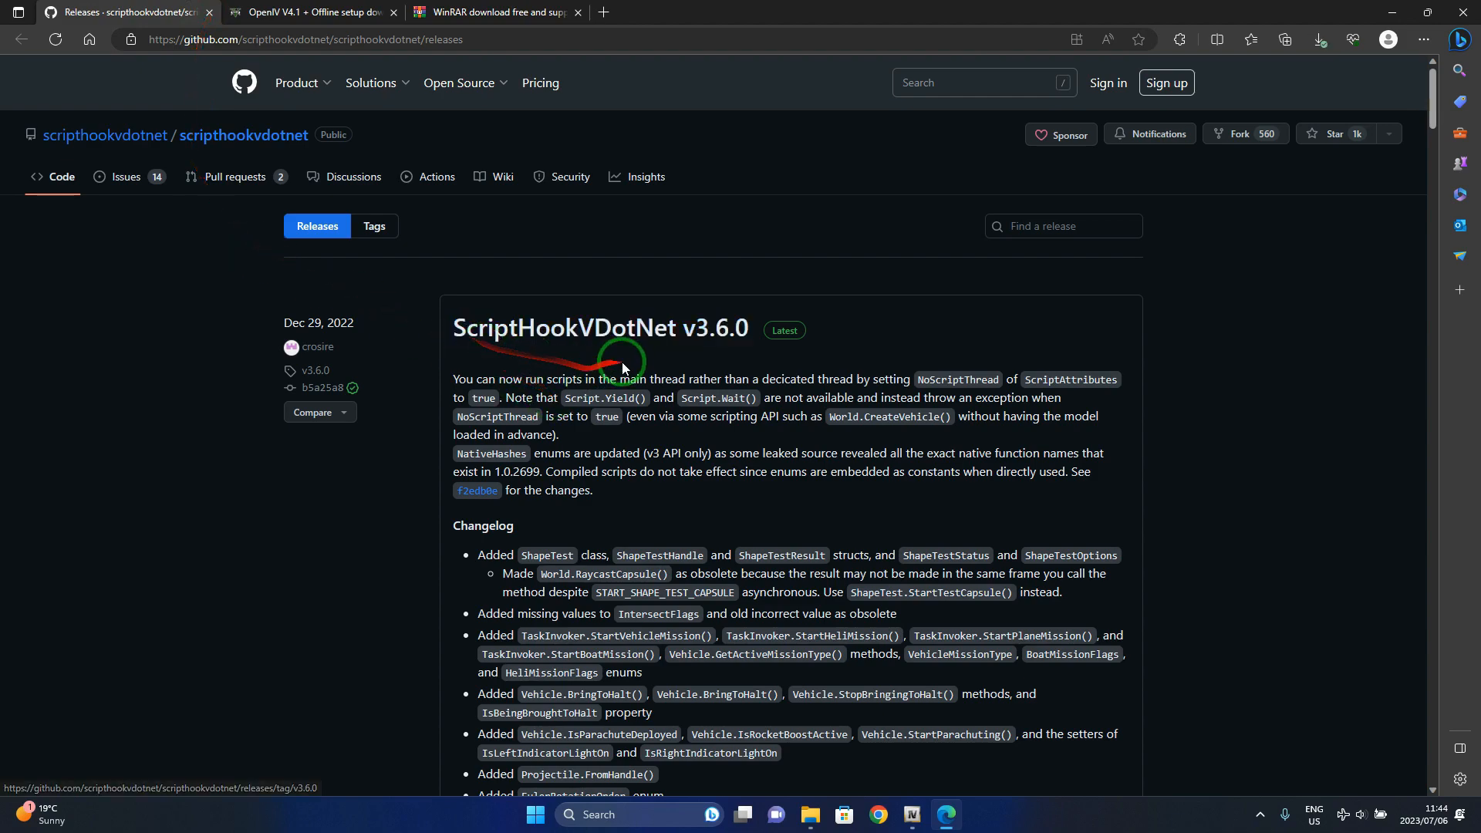
# Step: Download ScriptHookVDotNet.zip from the v3.6.0 release assets and close the releases page
pyautogui.scroll(-15, 623, 354)
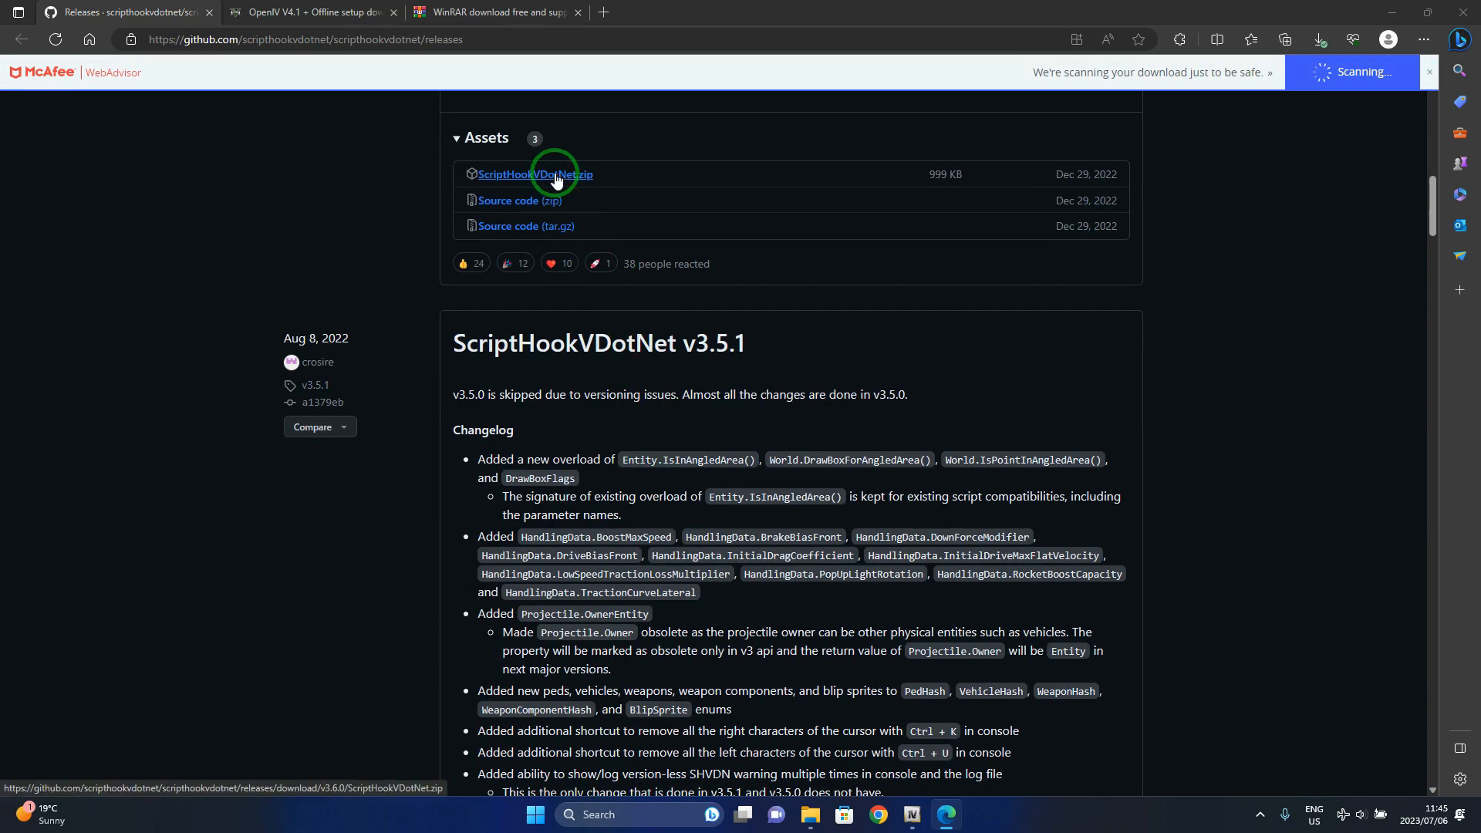
pyautogui.click(556, 176)
pyautogui.scroll(1, 563, 231)
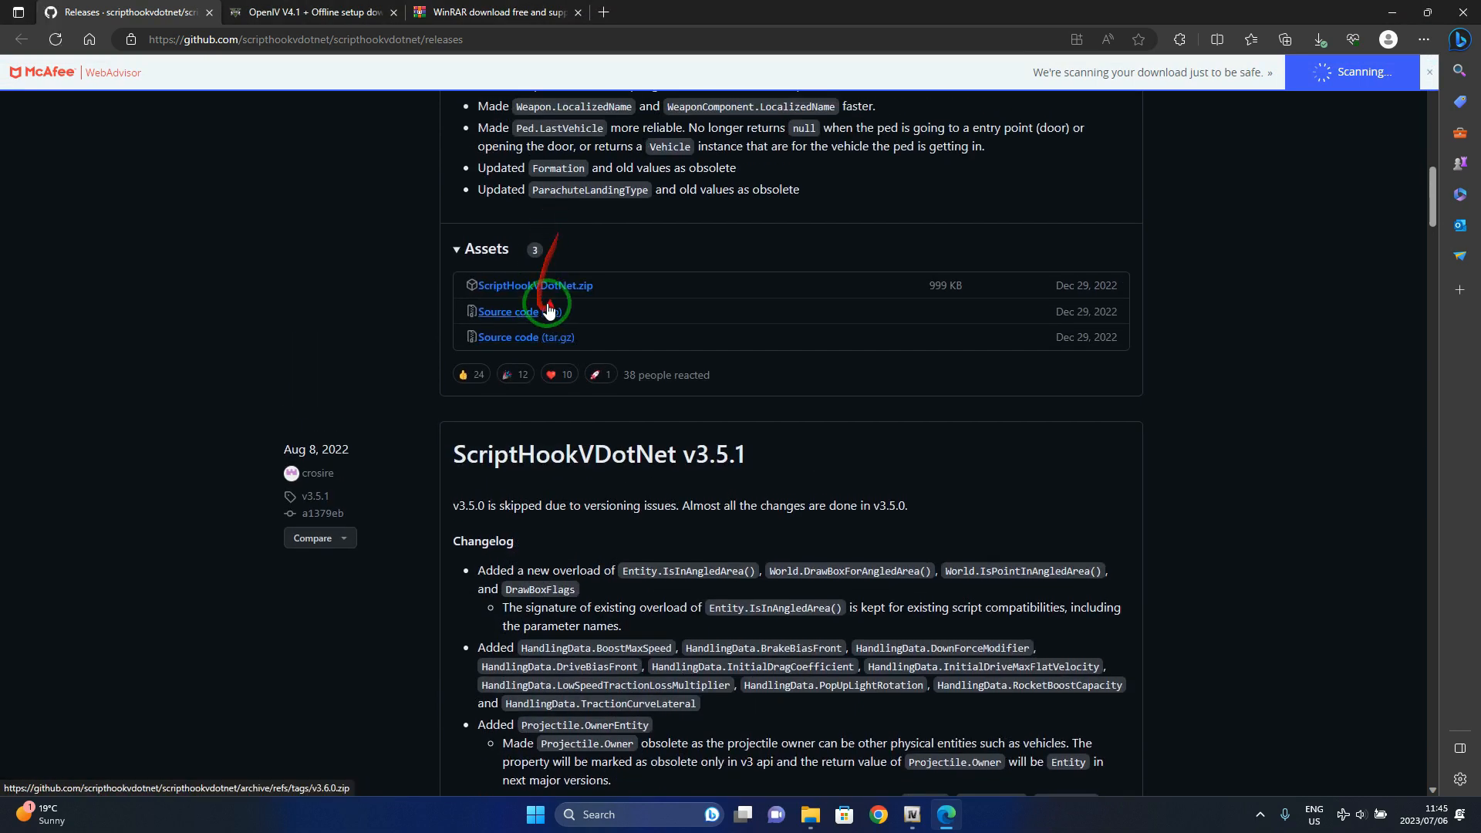
pyautogui.click(595, 287)
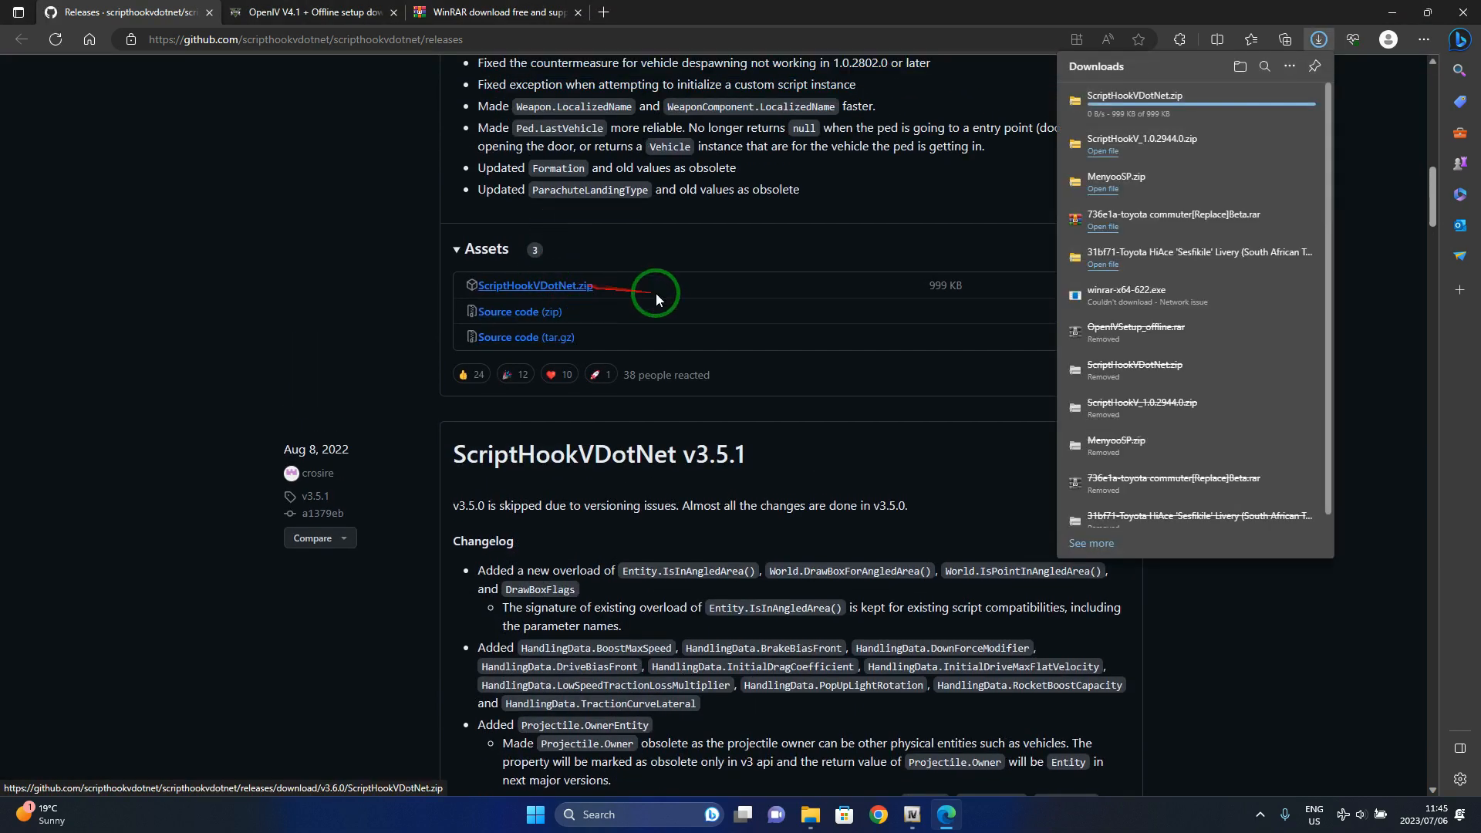
pyautogui.click(205, 18)
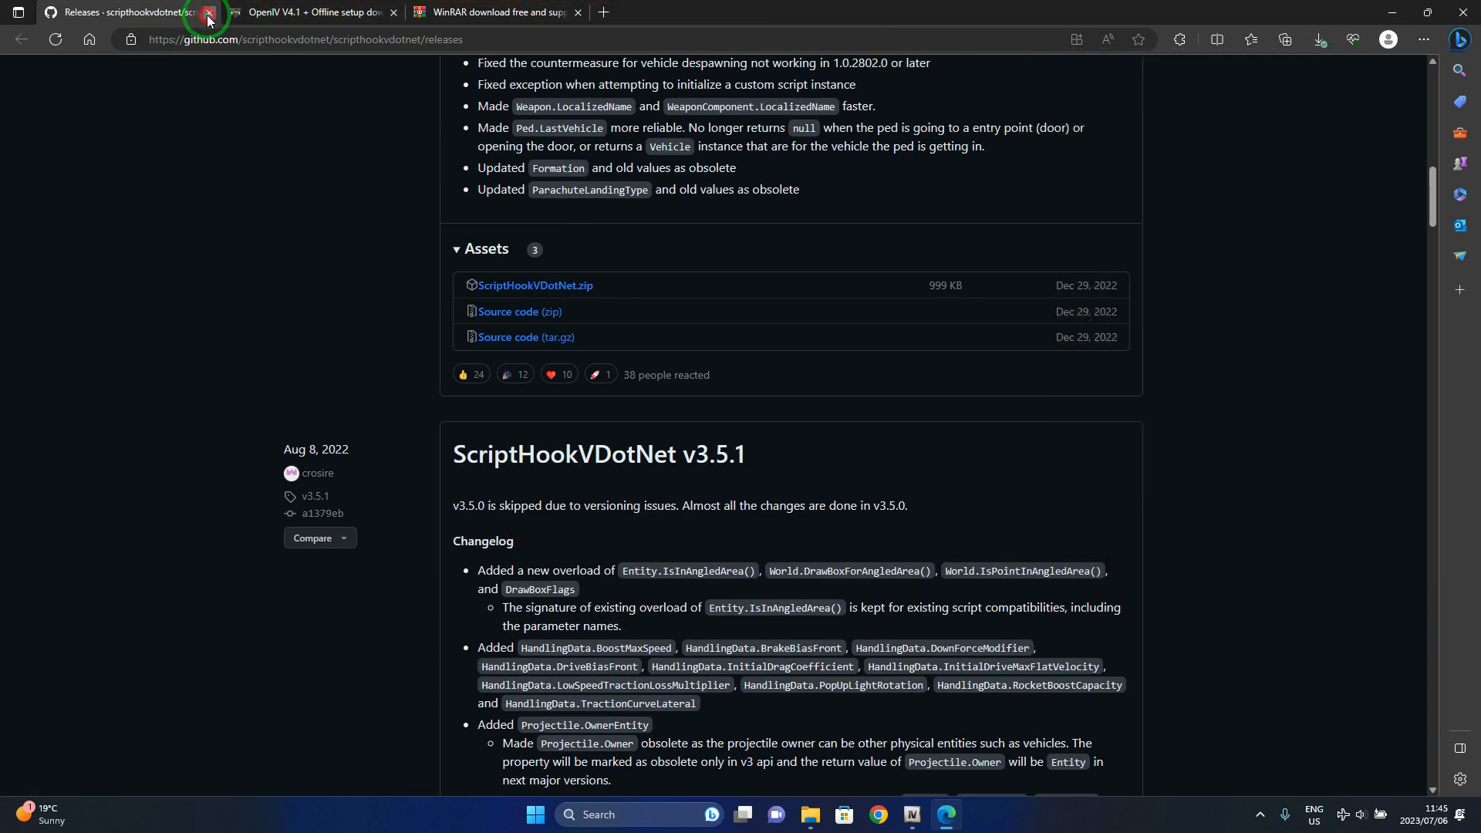
pyautogui.click(208, 13)
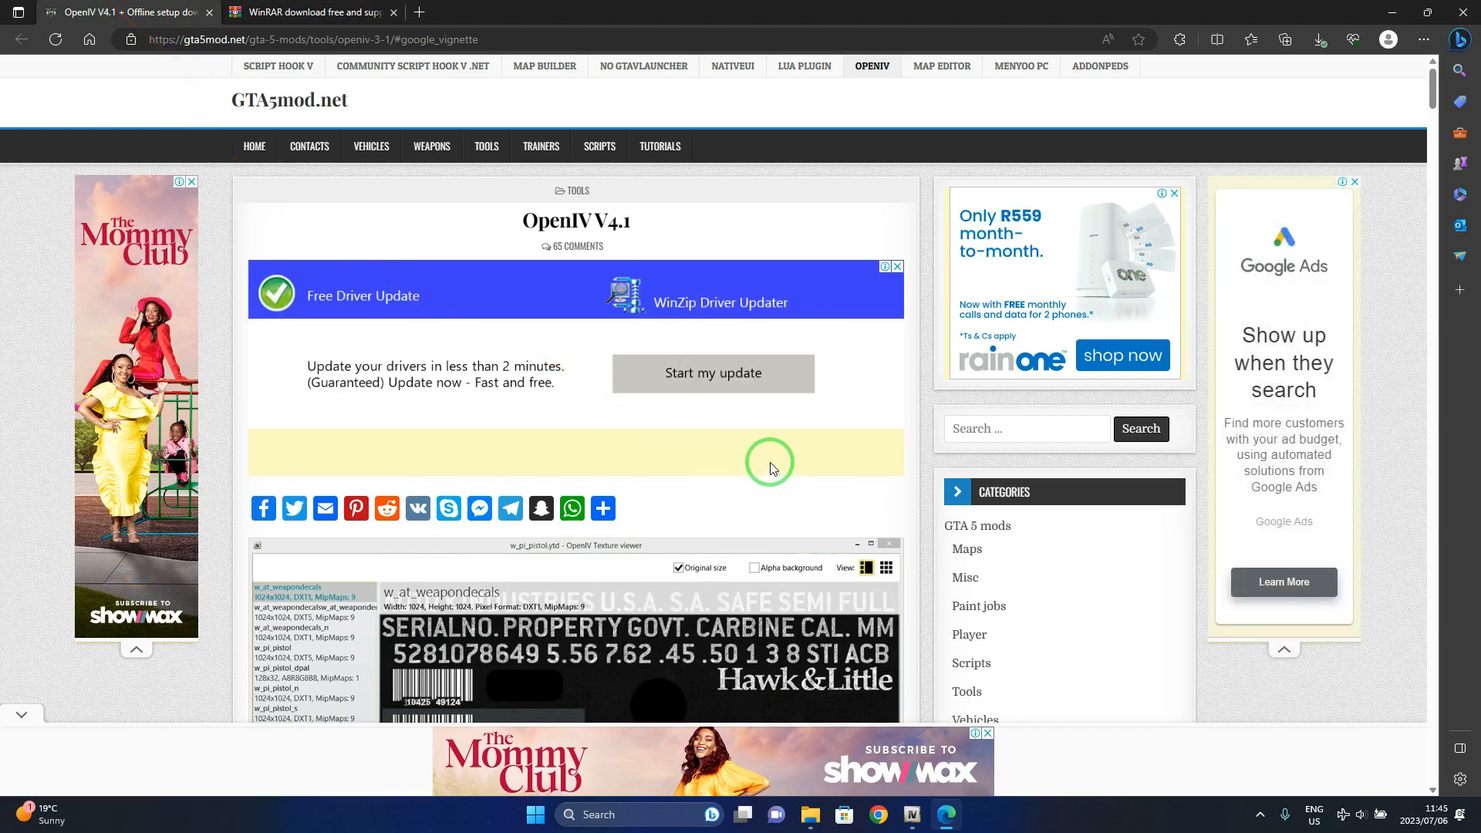
# Step: Download OpenIVSetup_offline from the OpenIV V4.1 page and close the page
pyautogui.scroll(-12, 770, 467)
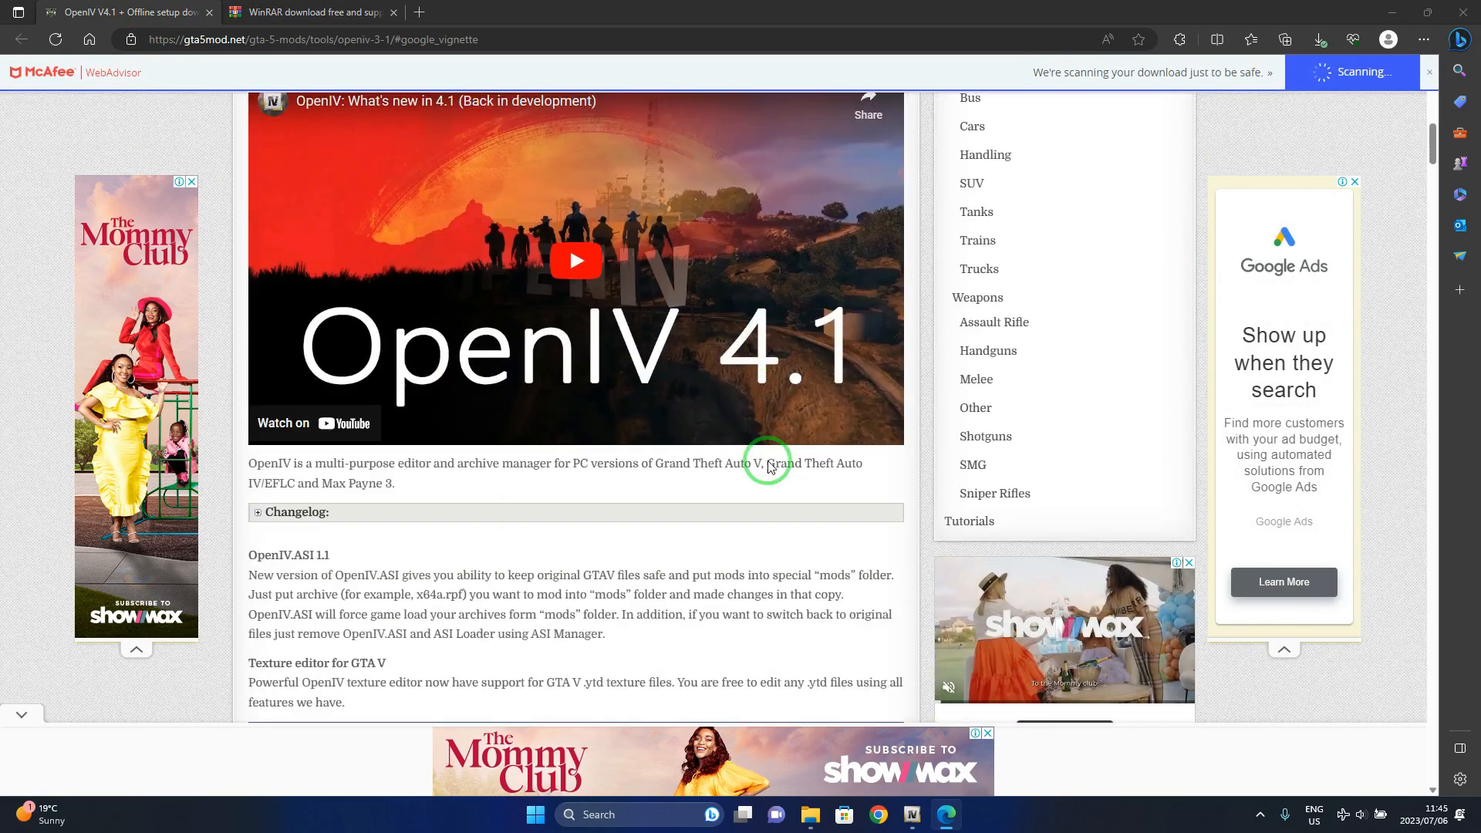
pyautogui.scroll(-15, 770, 467)
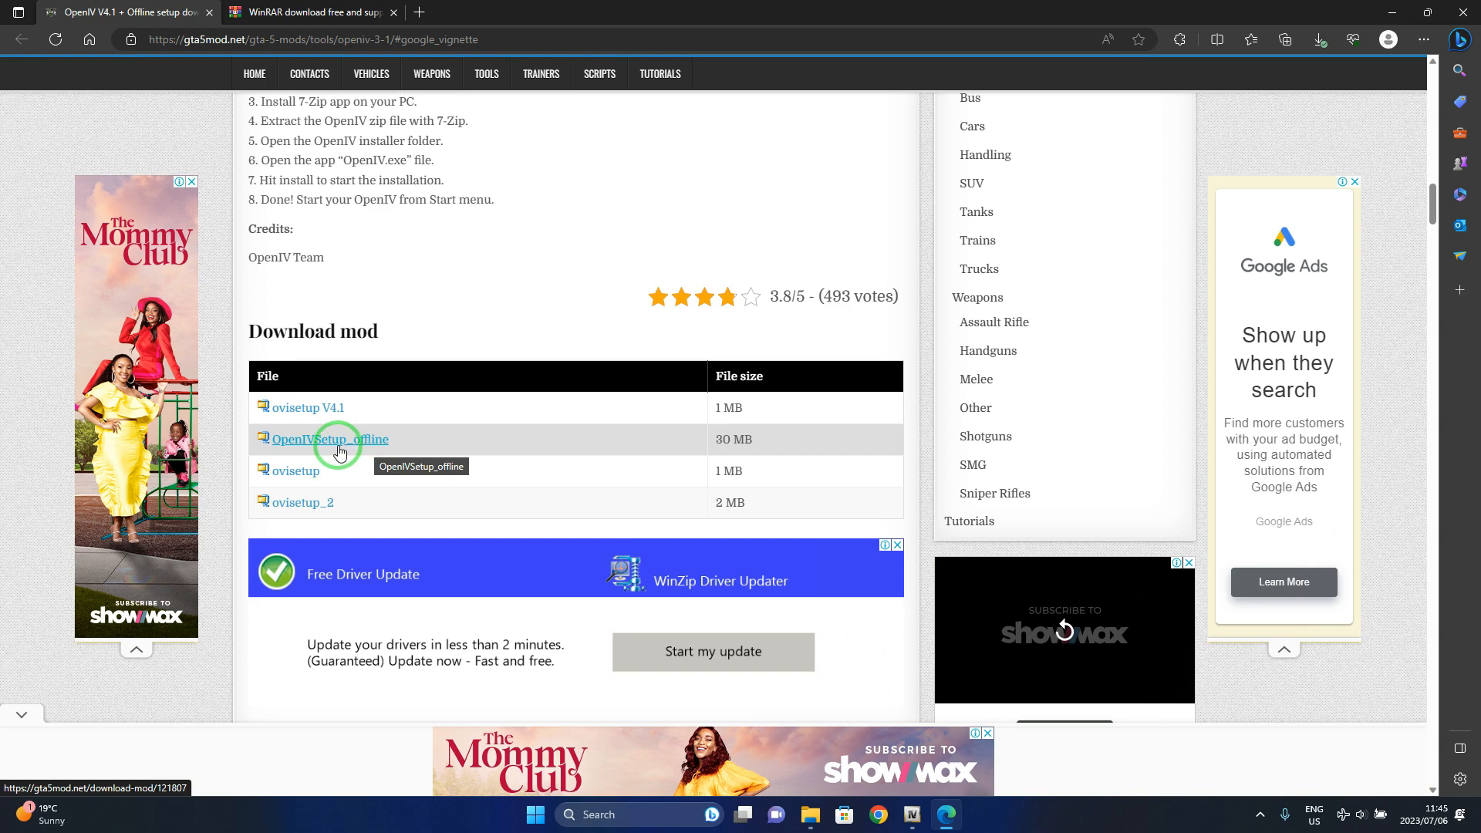
pyautogui.click(343, 449)
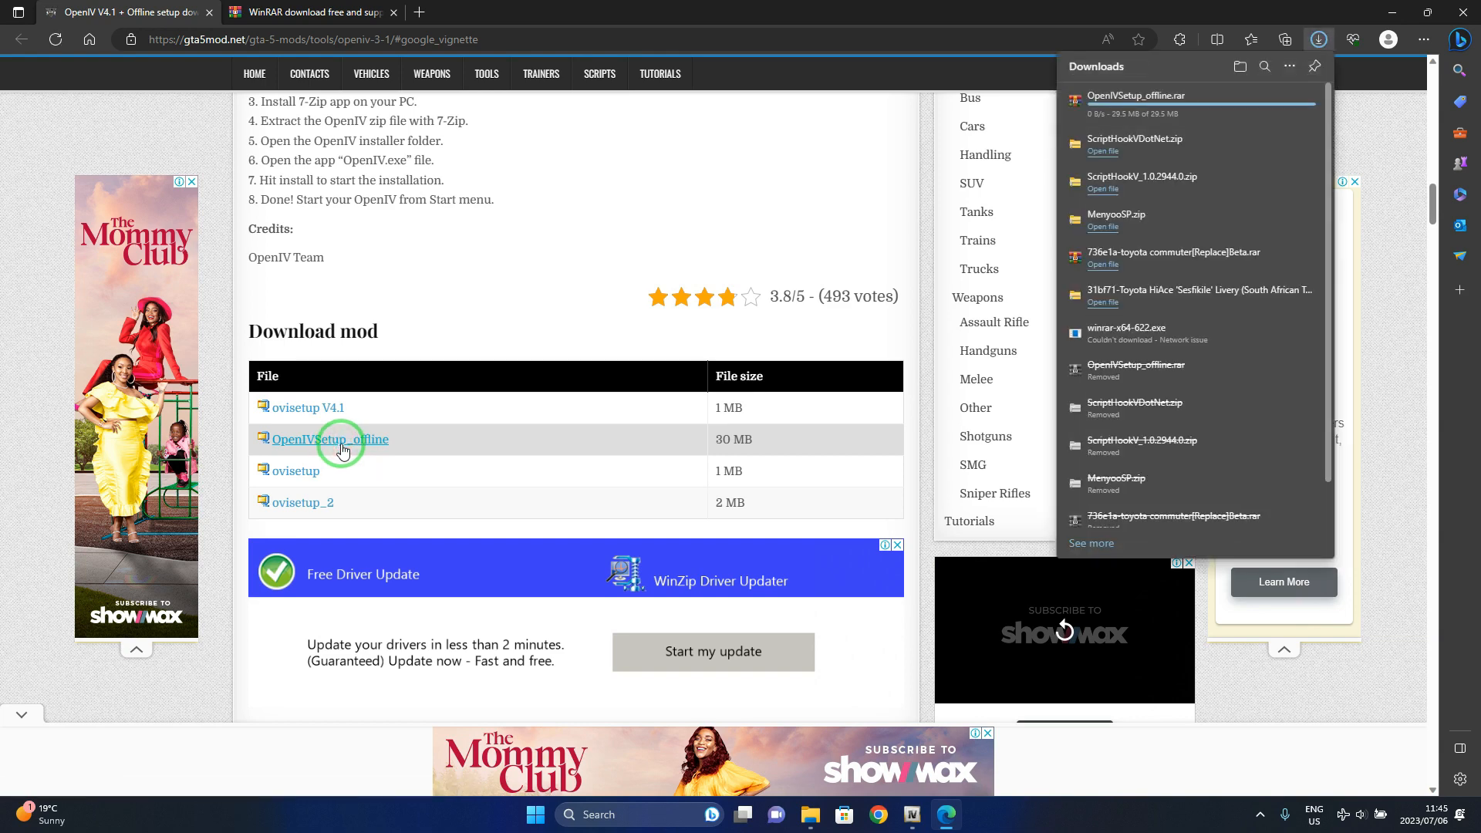
pyautogui.click(34, 109)
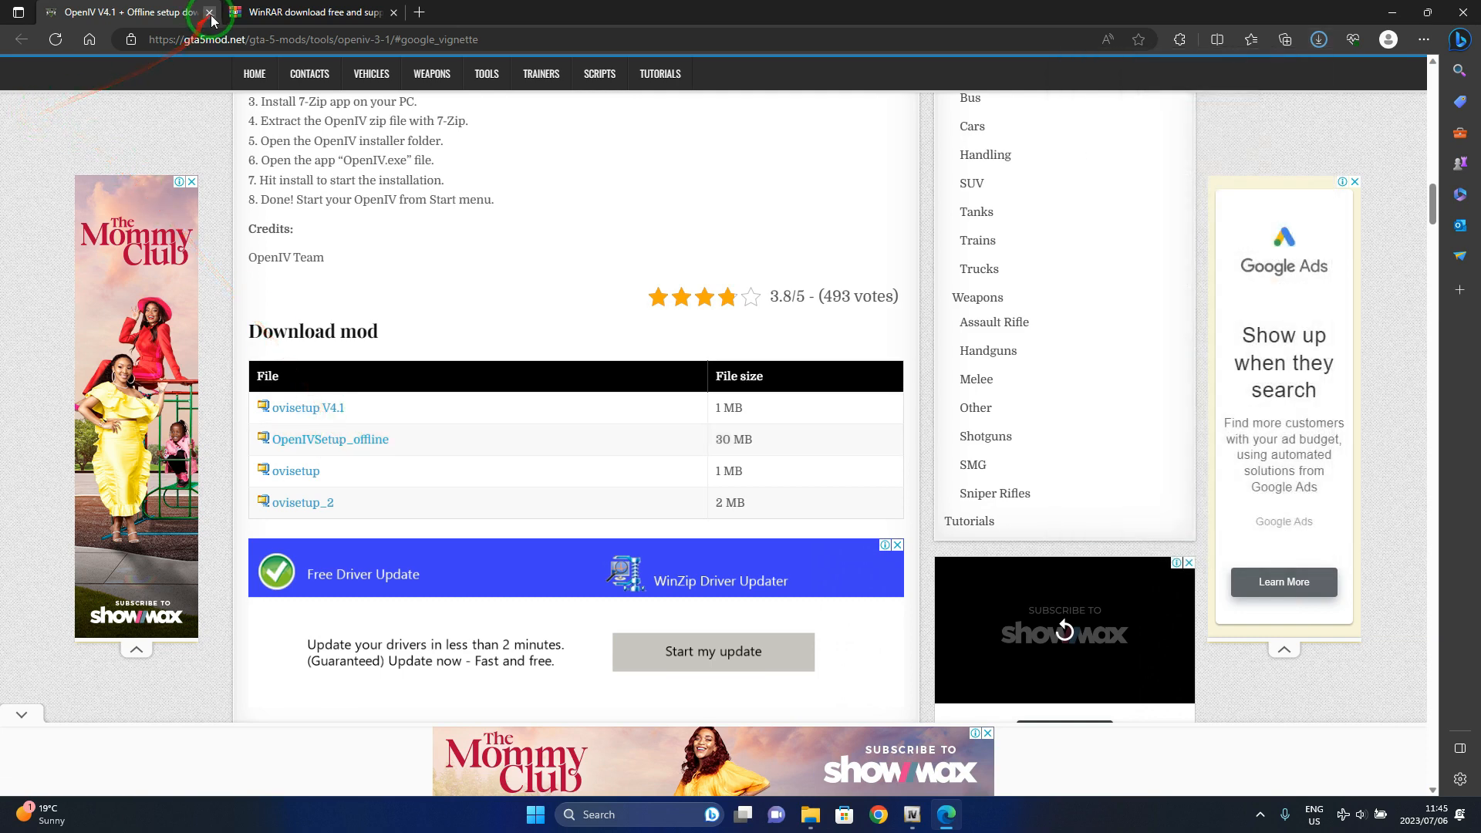
pyautogui.click(209, 13)
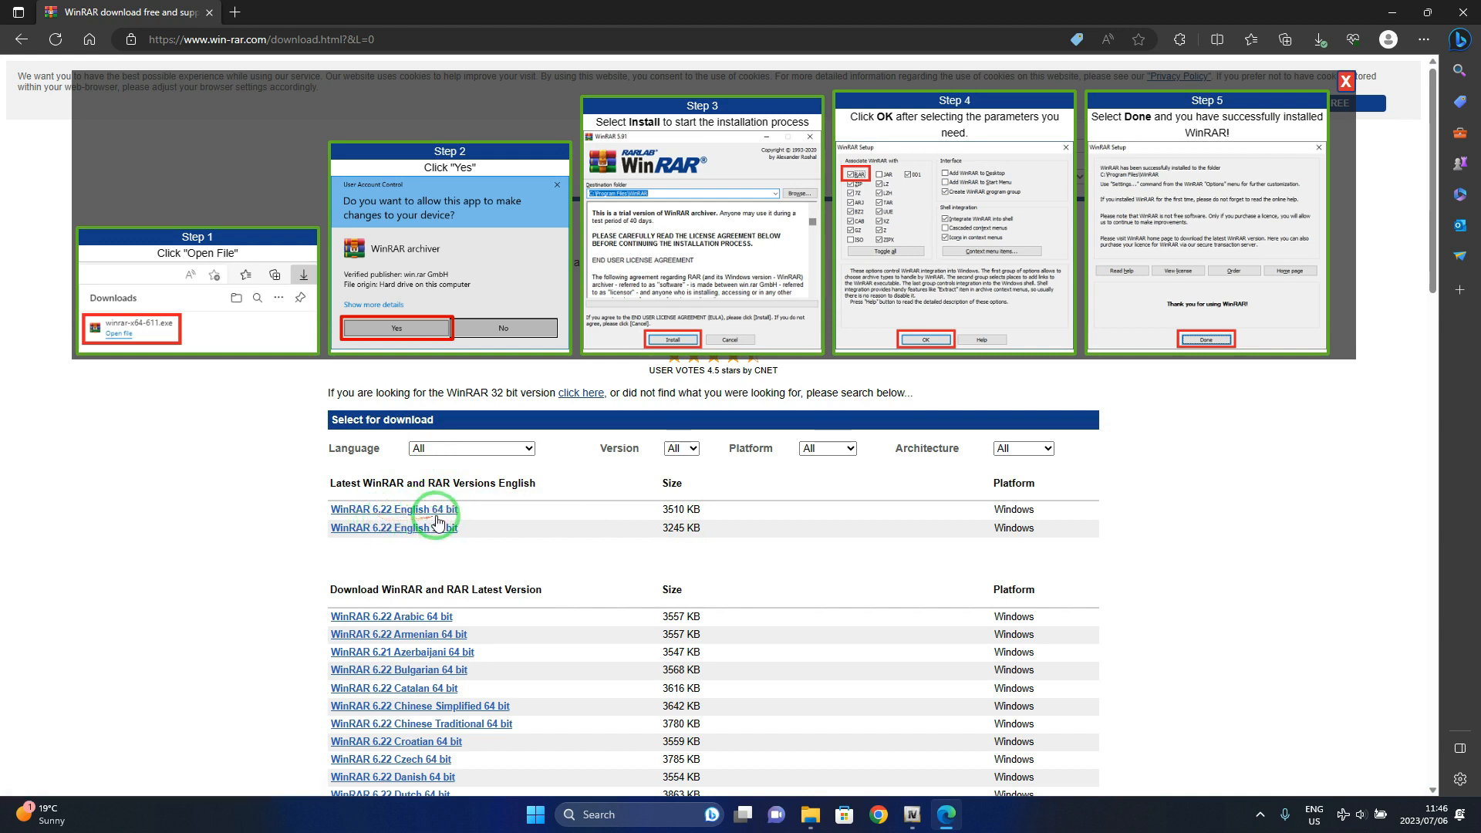
# Step: Download WinRAR 6.22 English 64 bit and launch its installer from the Downloads folder
pyautogui.click(440, 511)
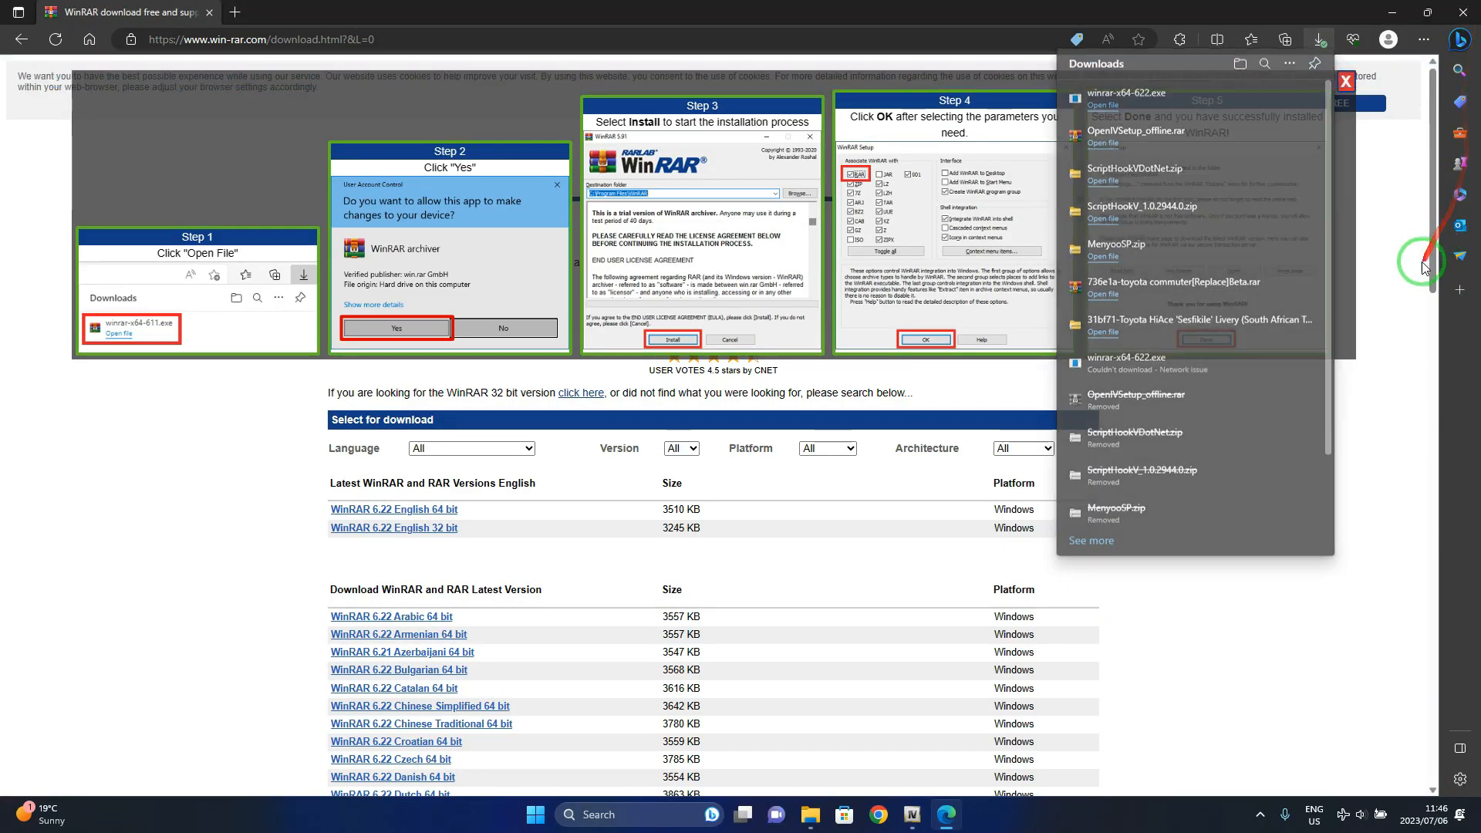
pyautogui.click(800, 826)
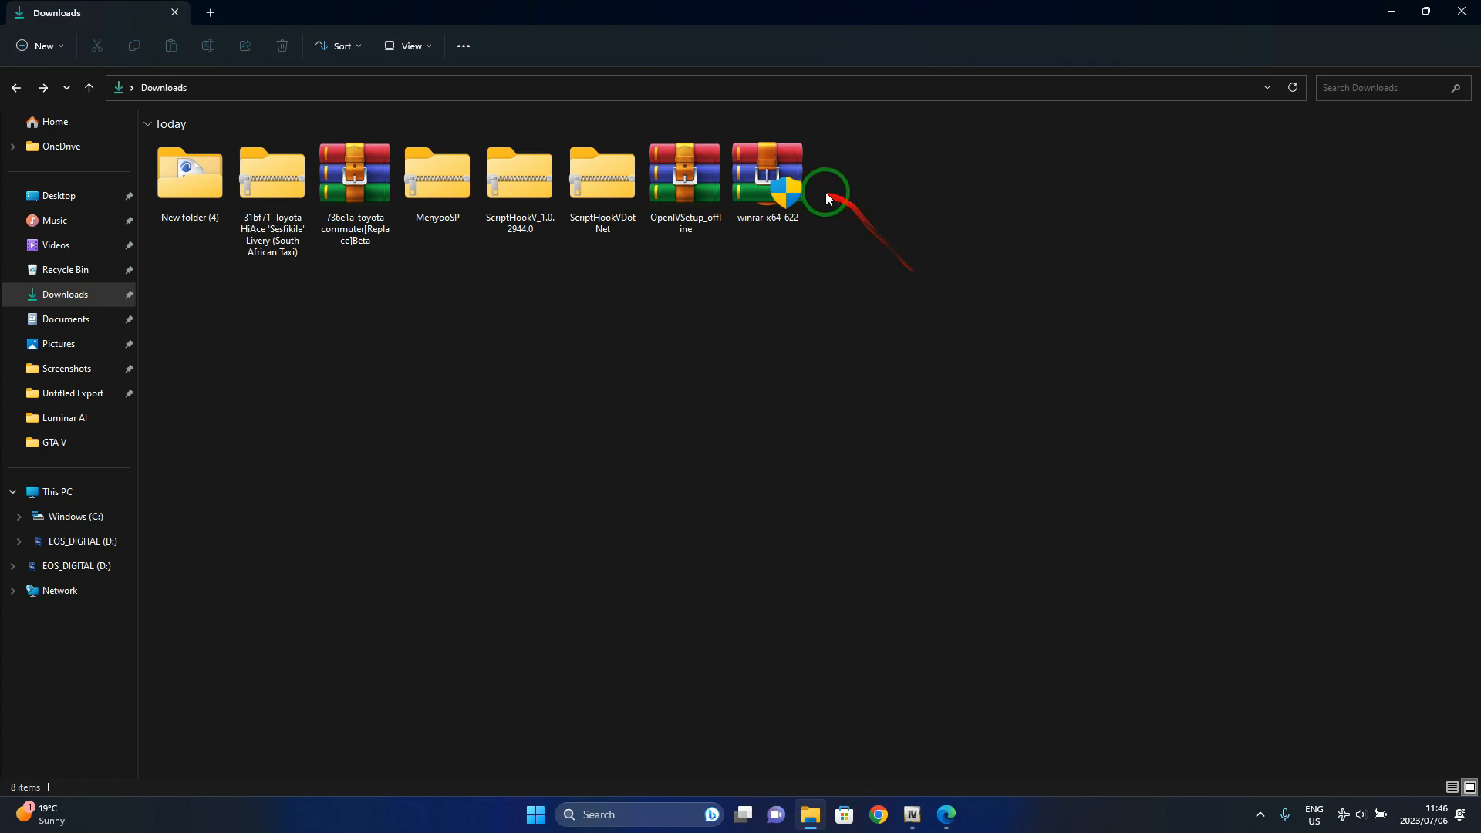
pyautogui.click(761, 198)
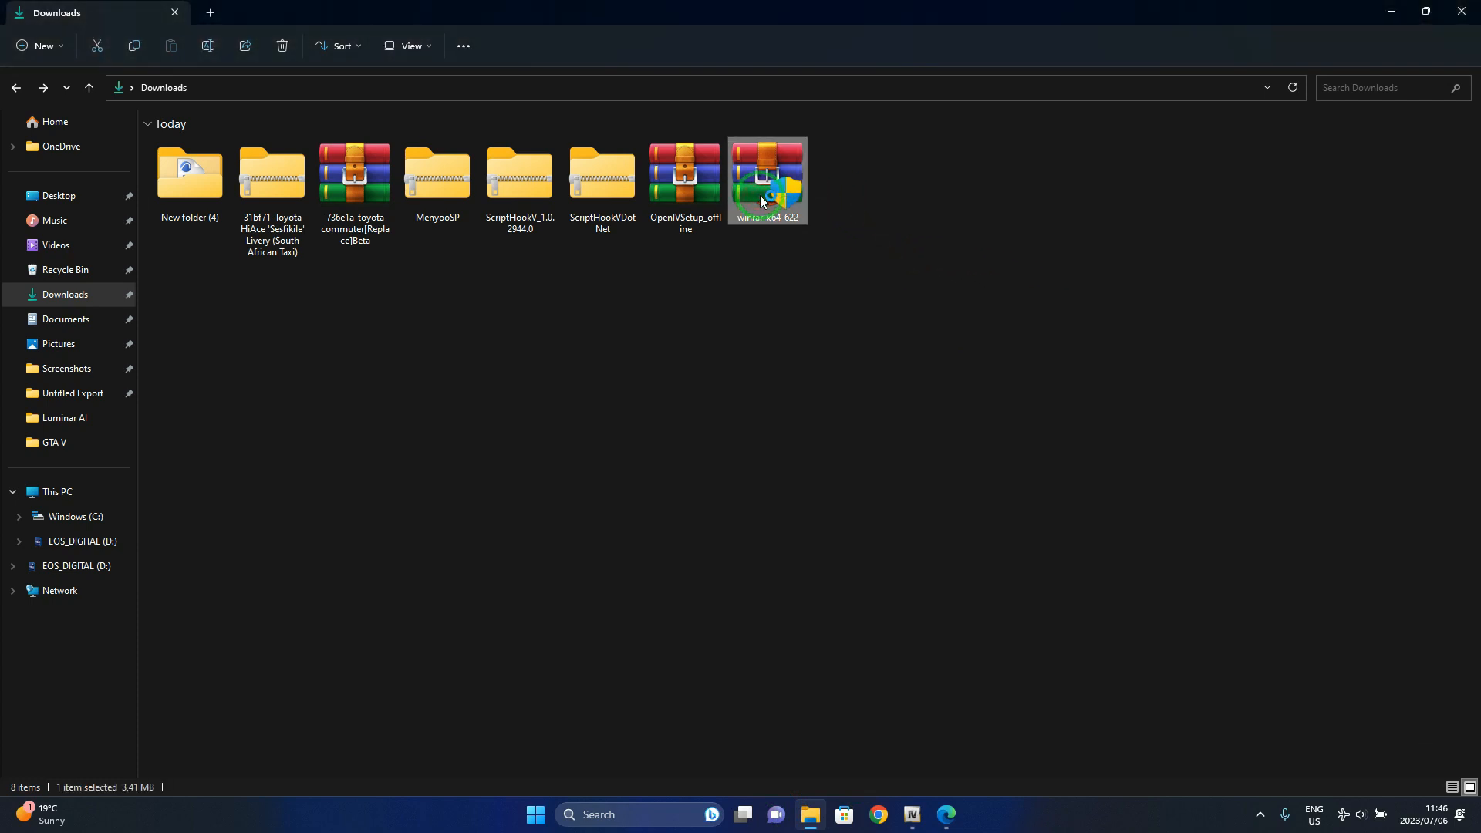
pyautogui.doubleClick(760, 198)
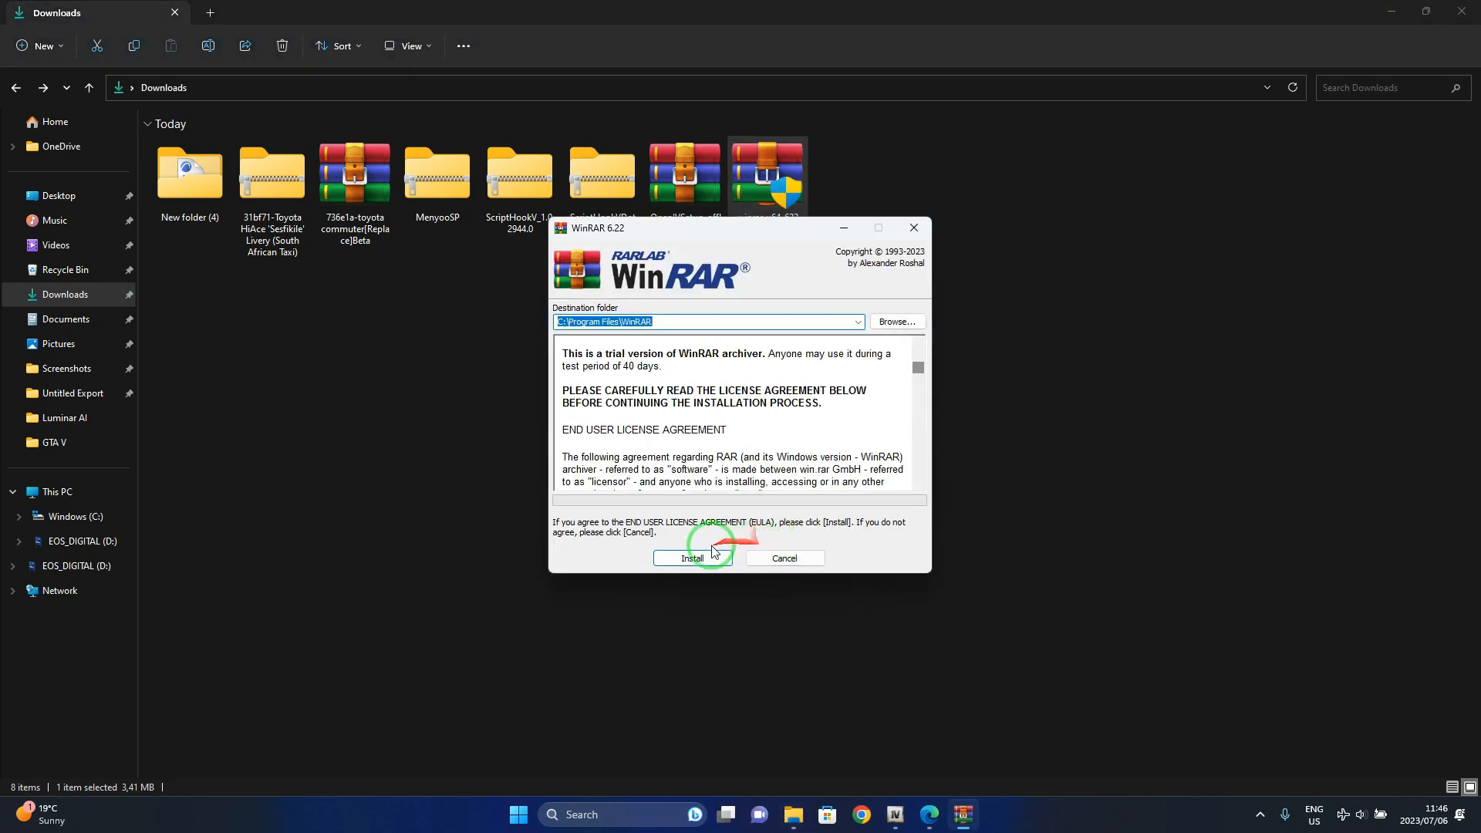
# Step: Install WinRAR with the default destination and file associations, and delete the winrar-x64-622 installer from Downloads
pyautogui.click(685, 561)
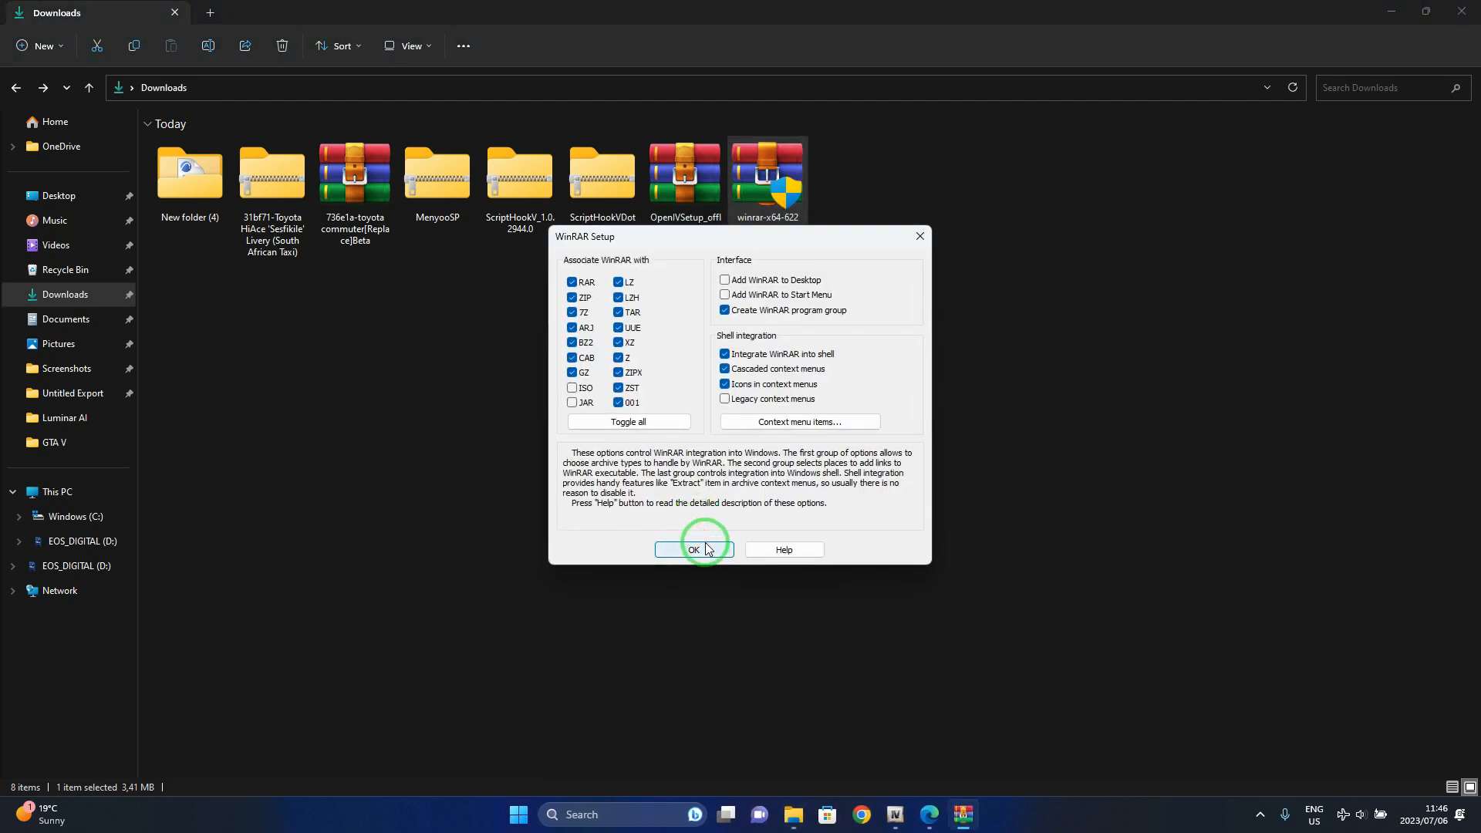
pyautogui.click(703, 549)
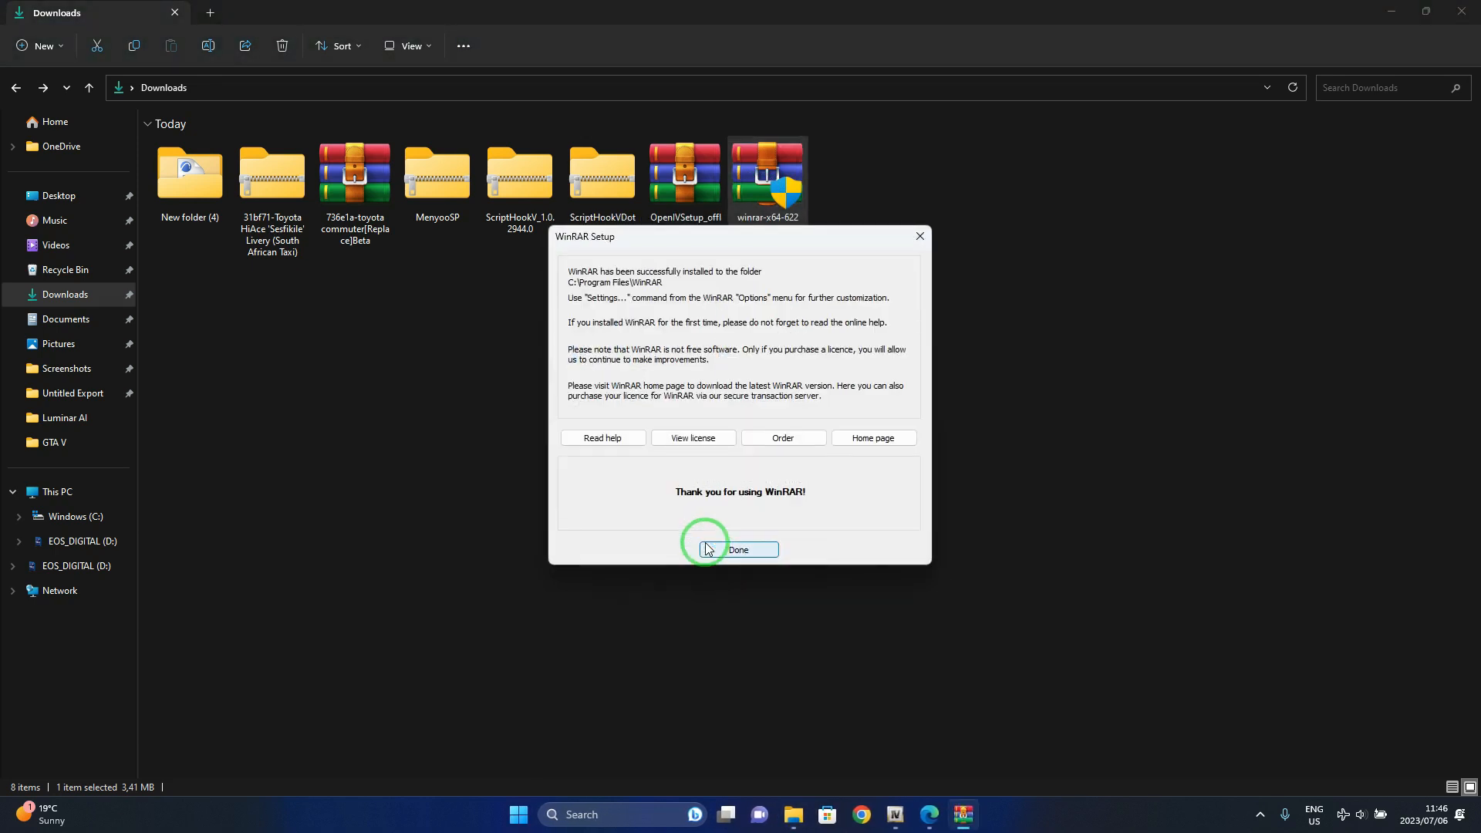
pyautogui.click(725, 551)
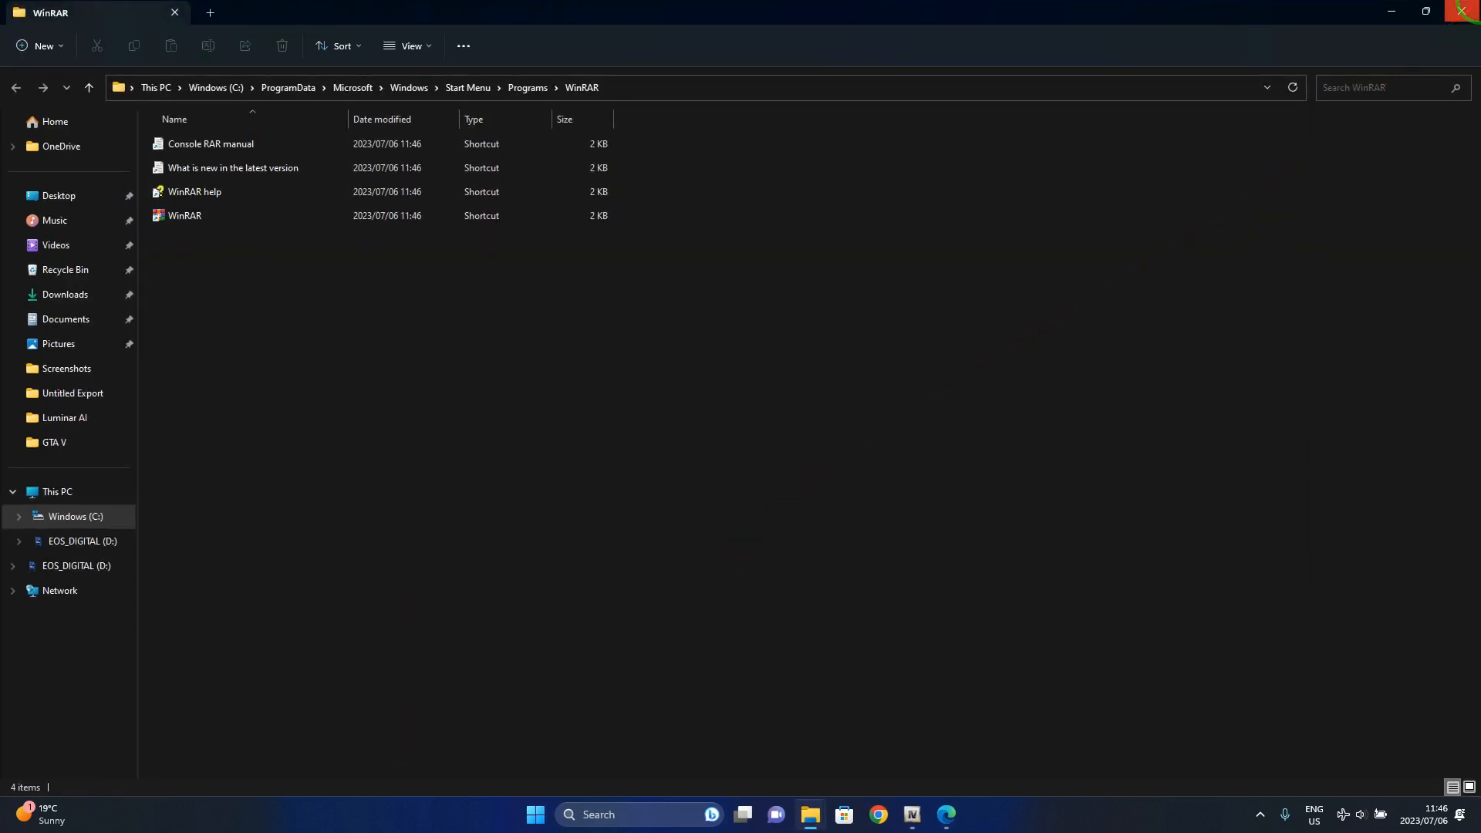
pyautogui.click(1460, 11)
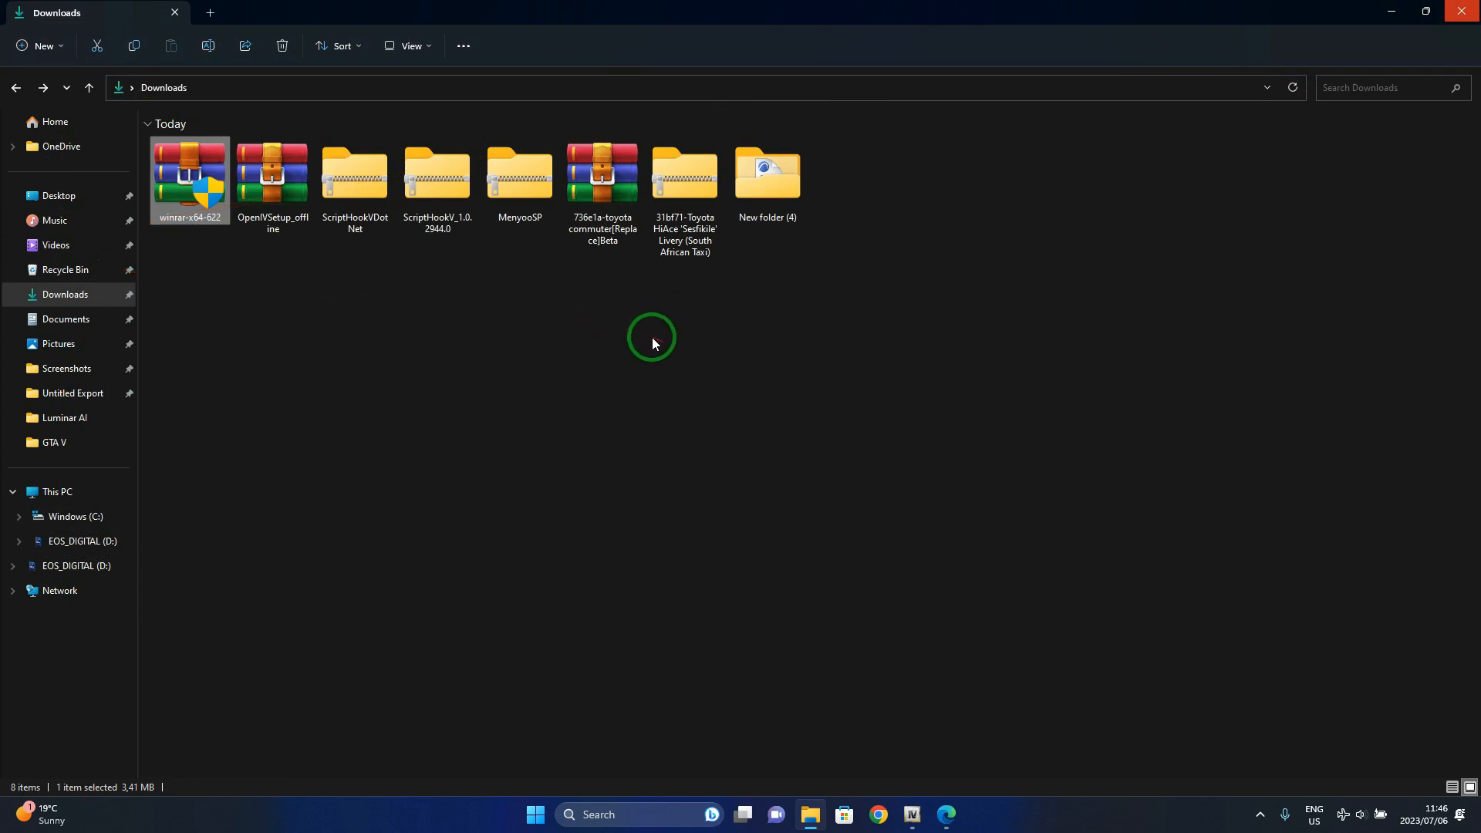
pyautogui.rightClick(184, 179)
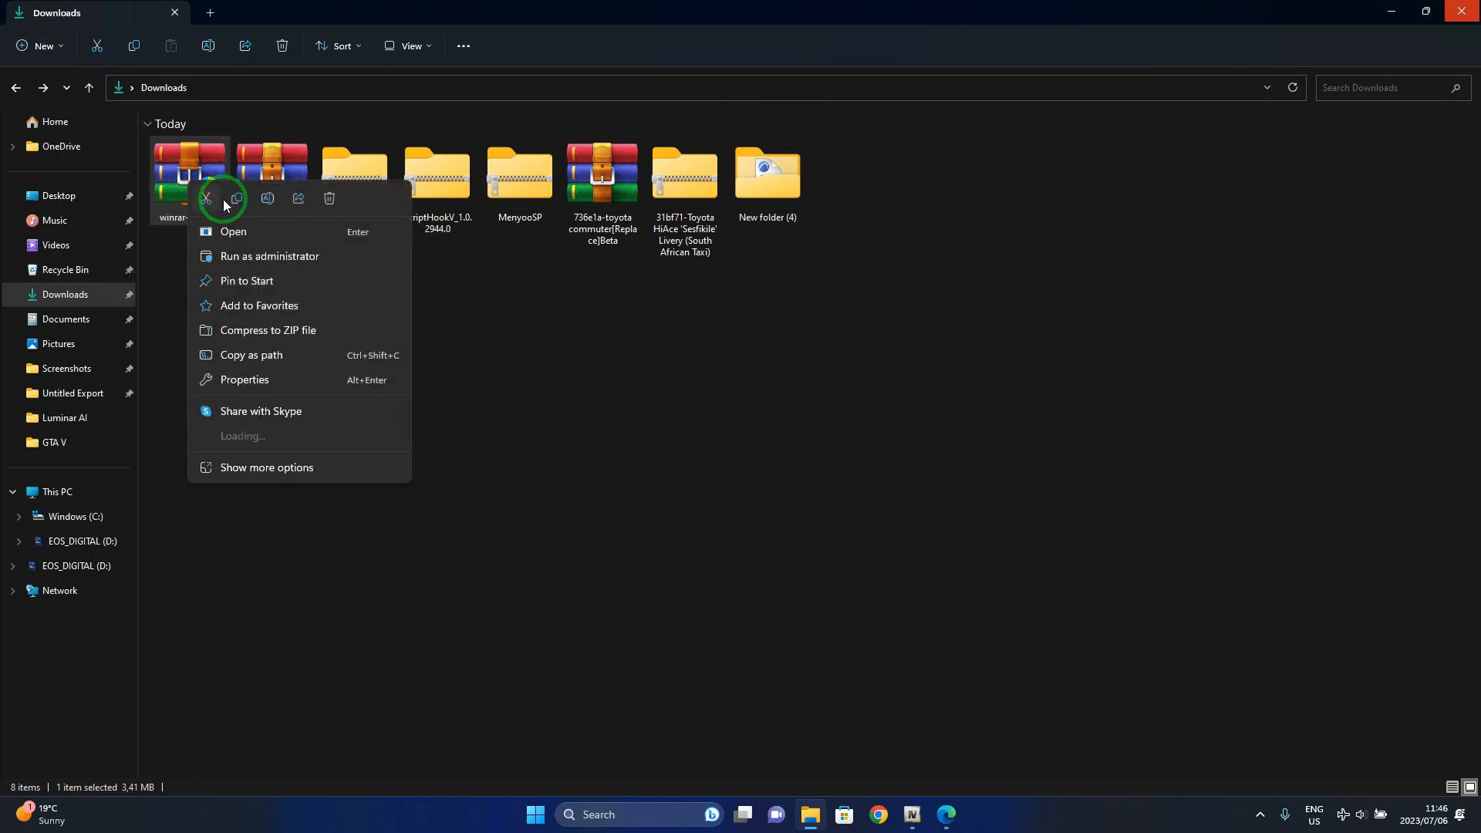
pyautogui.click(327, 202)
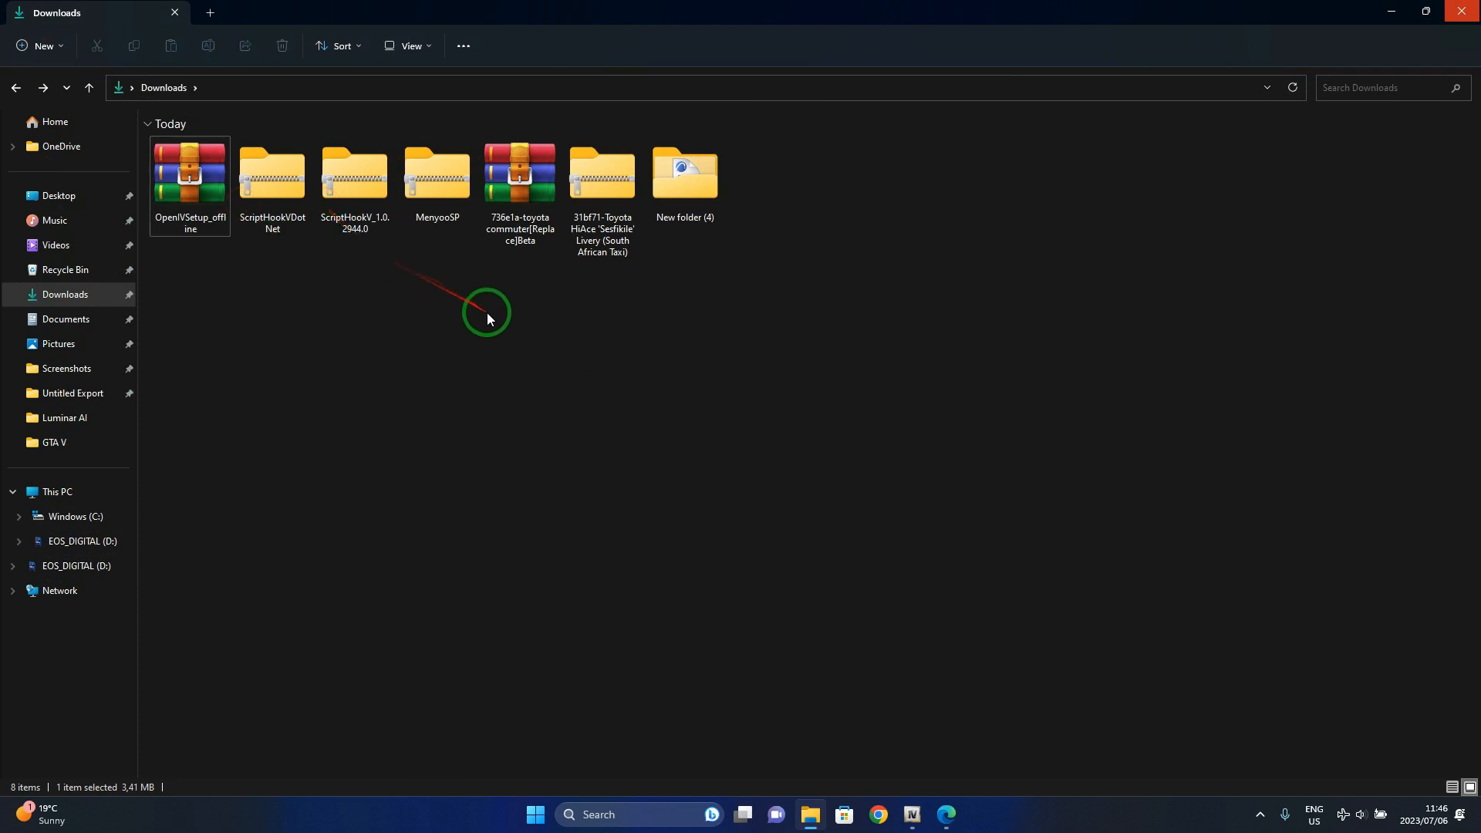
# Step: Extract the six downloaded mod and tool archives each into a separate folder with WinRAR, and delete the original archives
pyautogui.moveTo(539, 285); pyautogui.dragTo(198, 141)
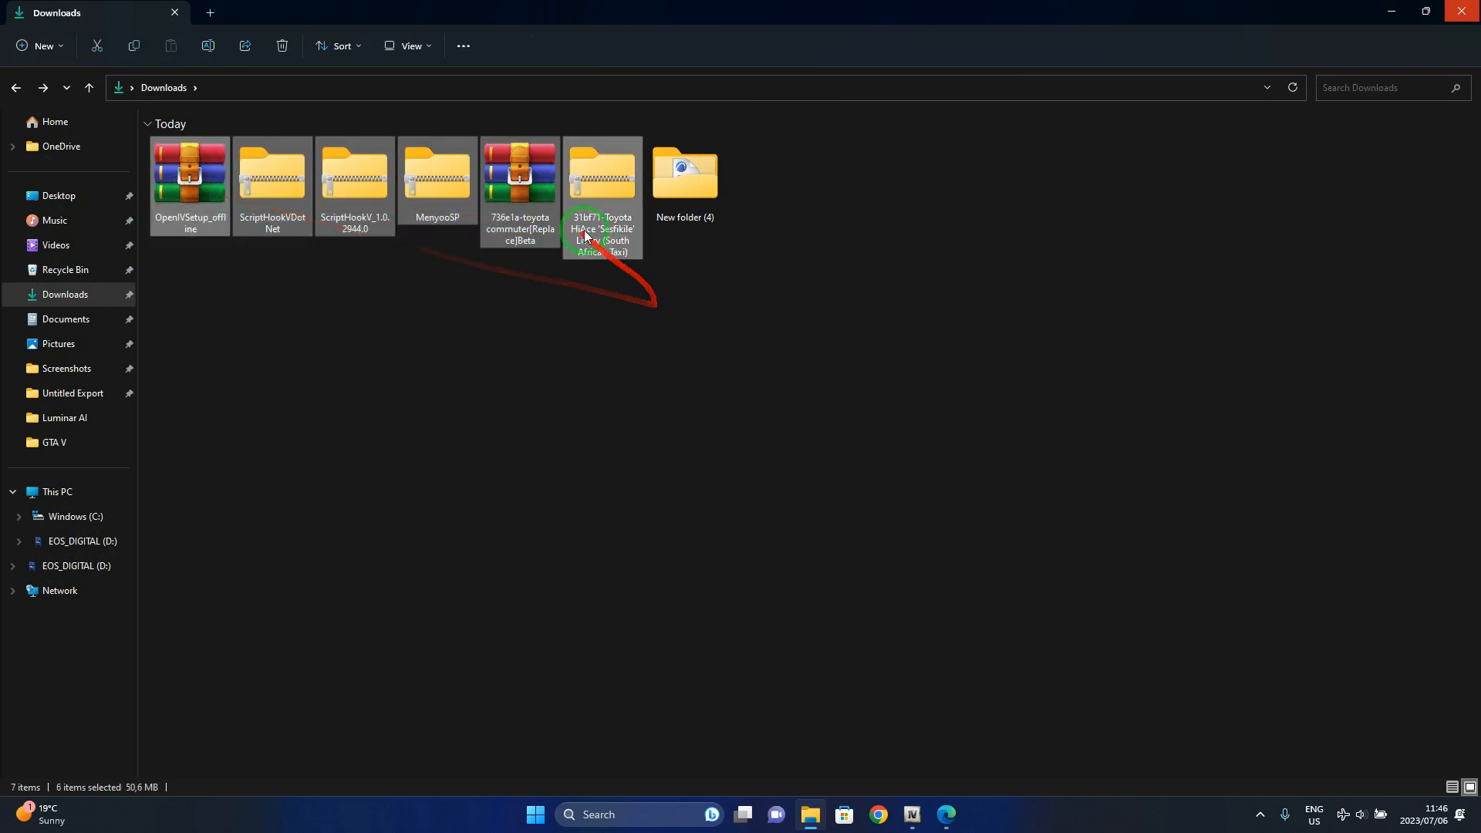
pyautogui.rightClick(188, 171)
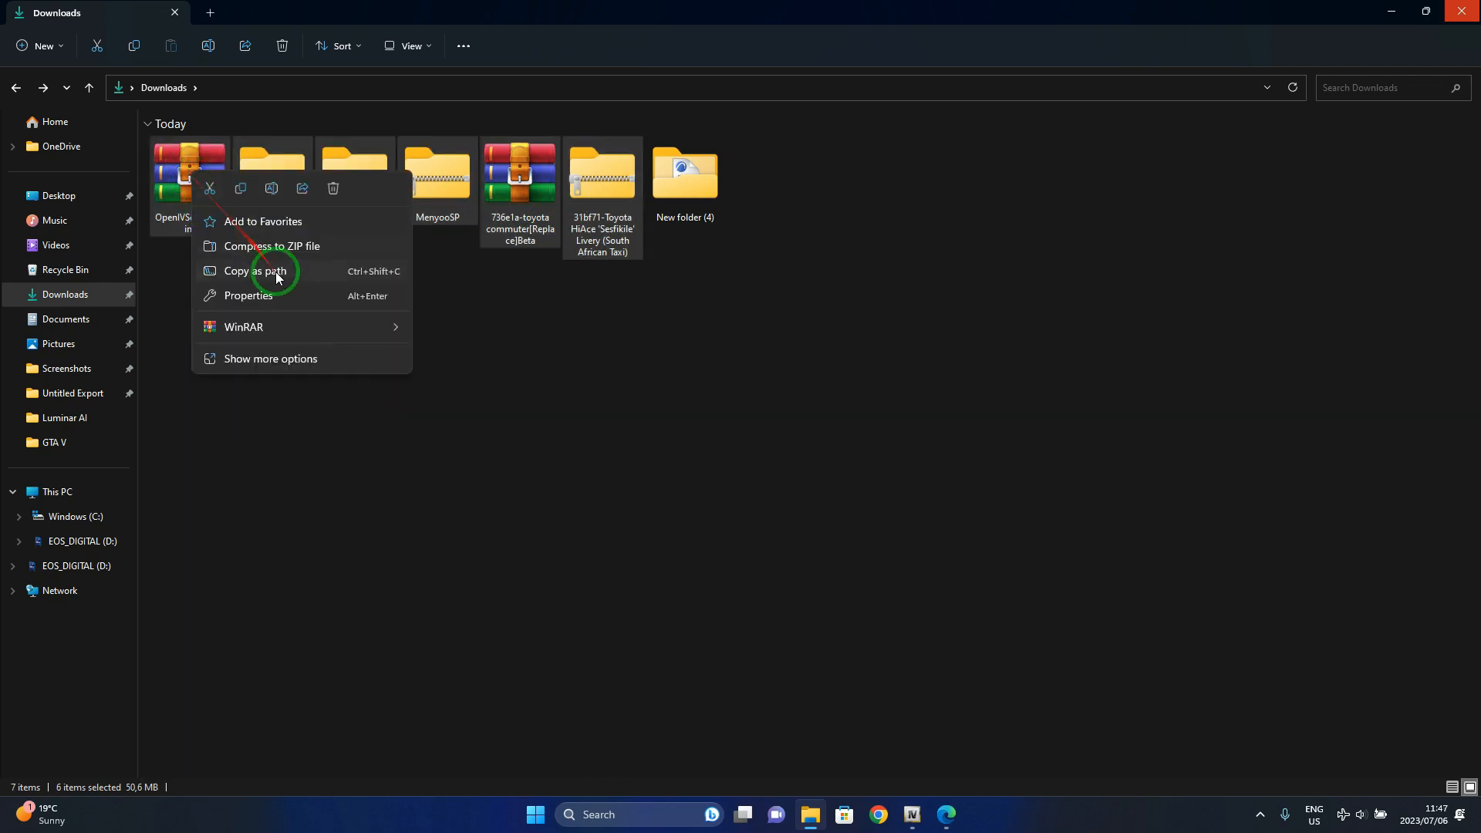
pyautogui.moveTo(273, 327)
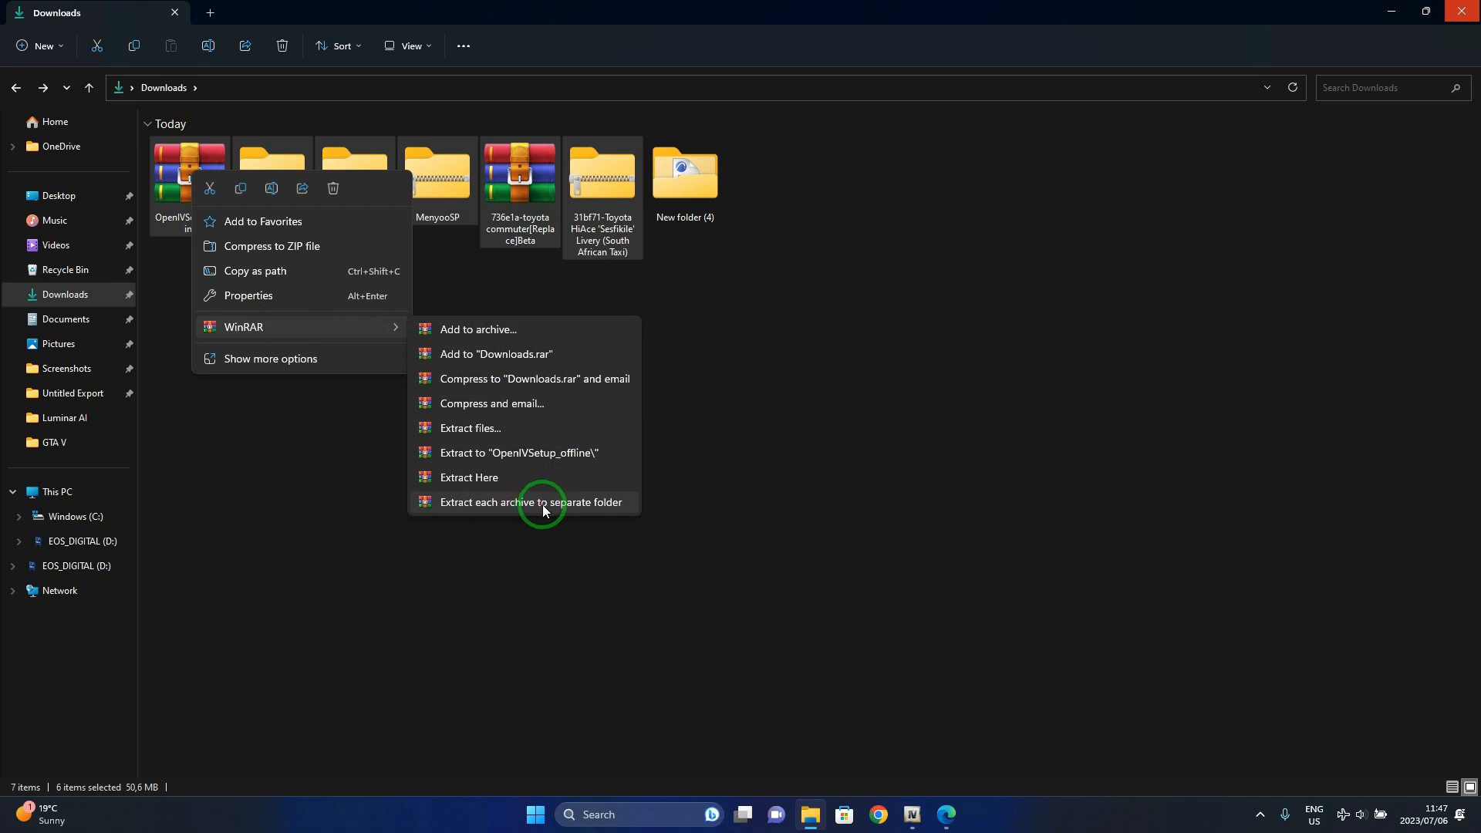
pyautogui.click(571, 502)
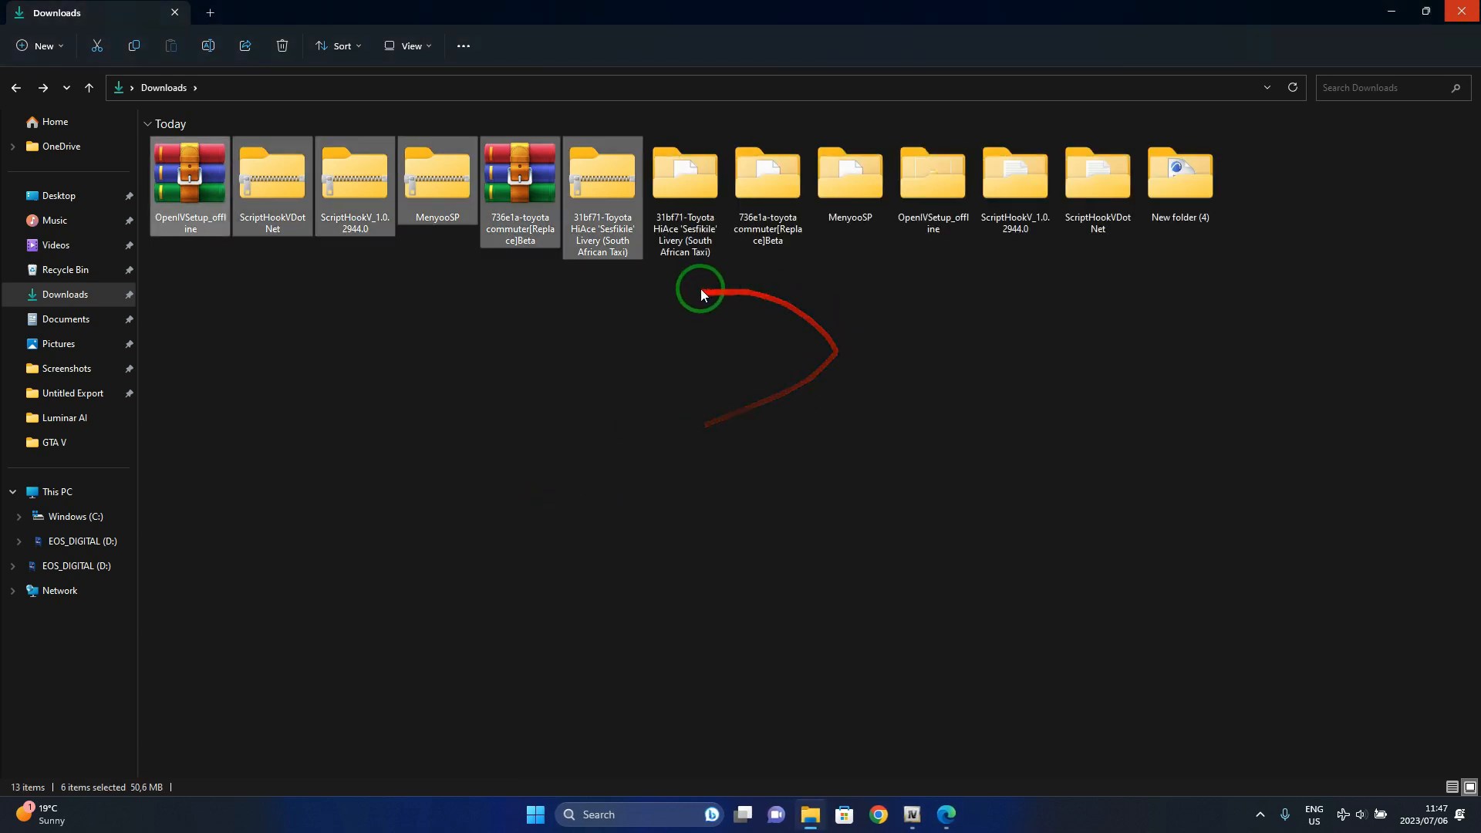
pyautogui.rightClick(589, 232)
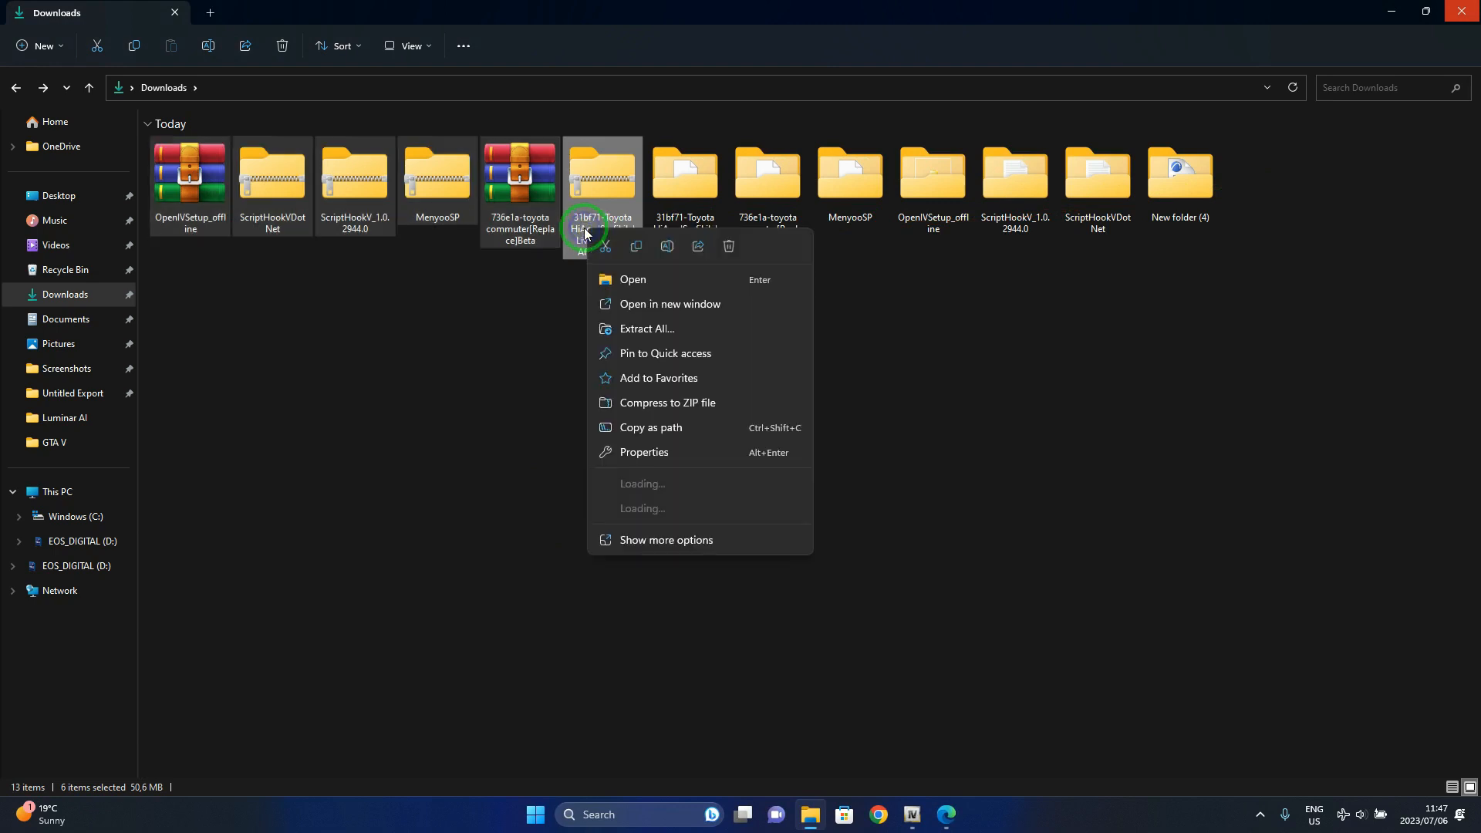
pyautogui.click(729, 246)
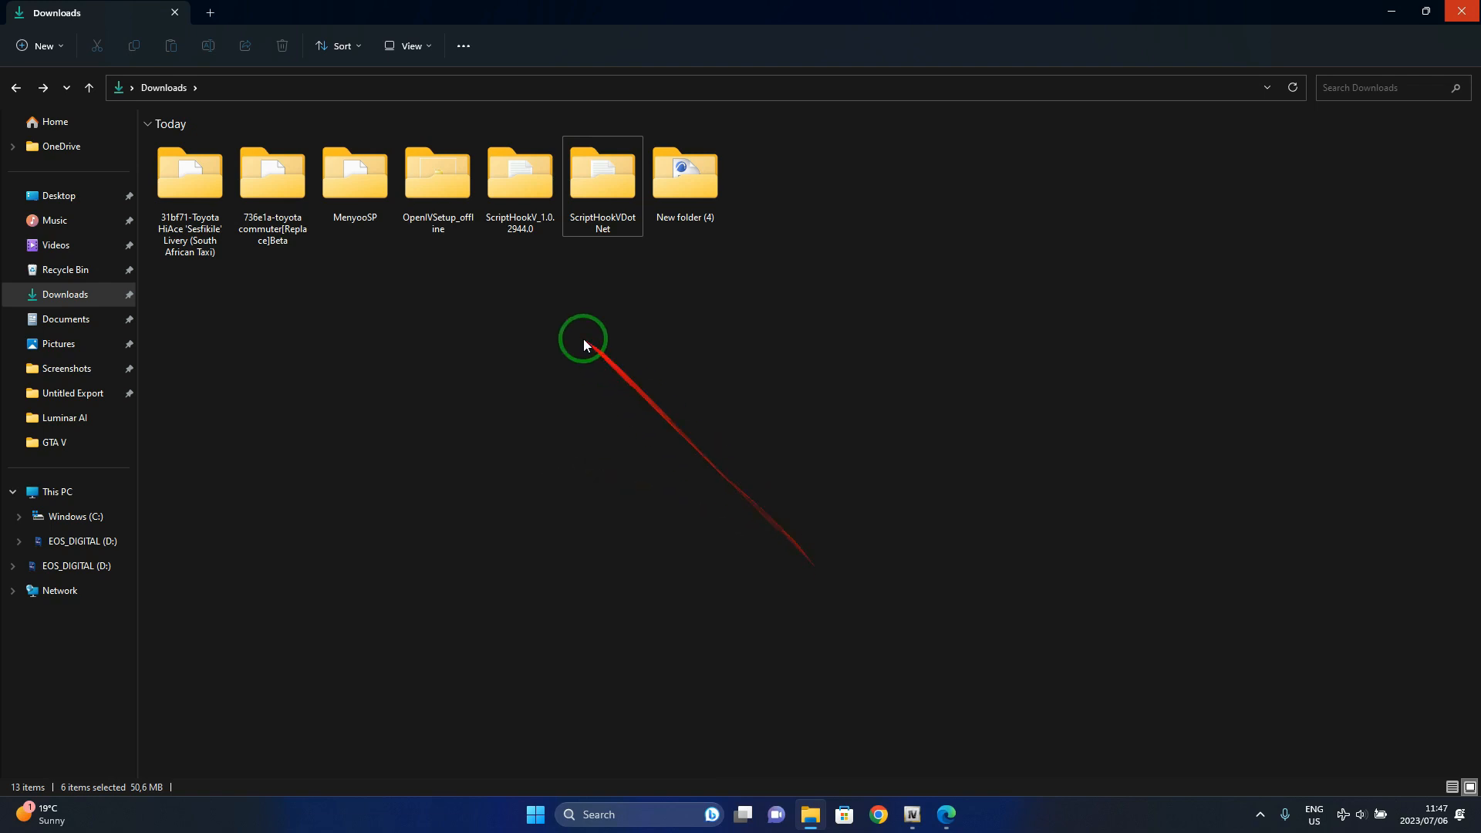
# Step: Run OpenIVSetup from the OpenIVSetup_offline folder and install OpenIV on this computer with a desktop icon, accepting the license terms
pyautogui.doubleClick(426, 203)
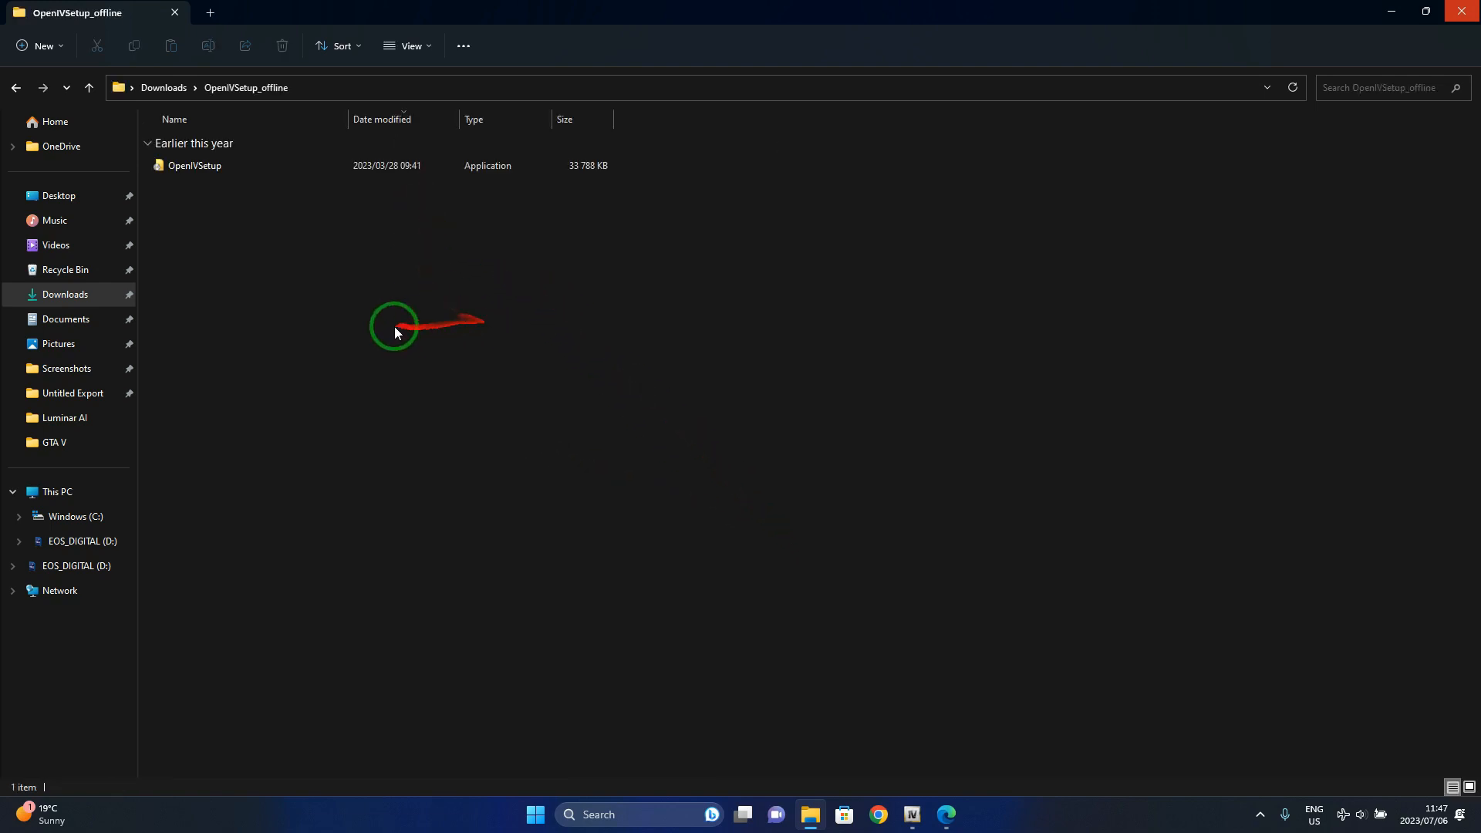
pyautogui.doubleClick(226, 174)
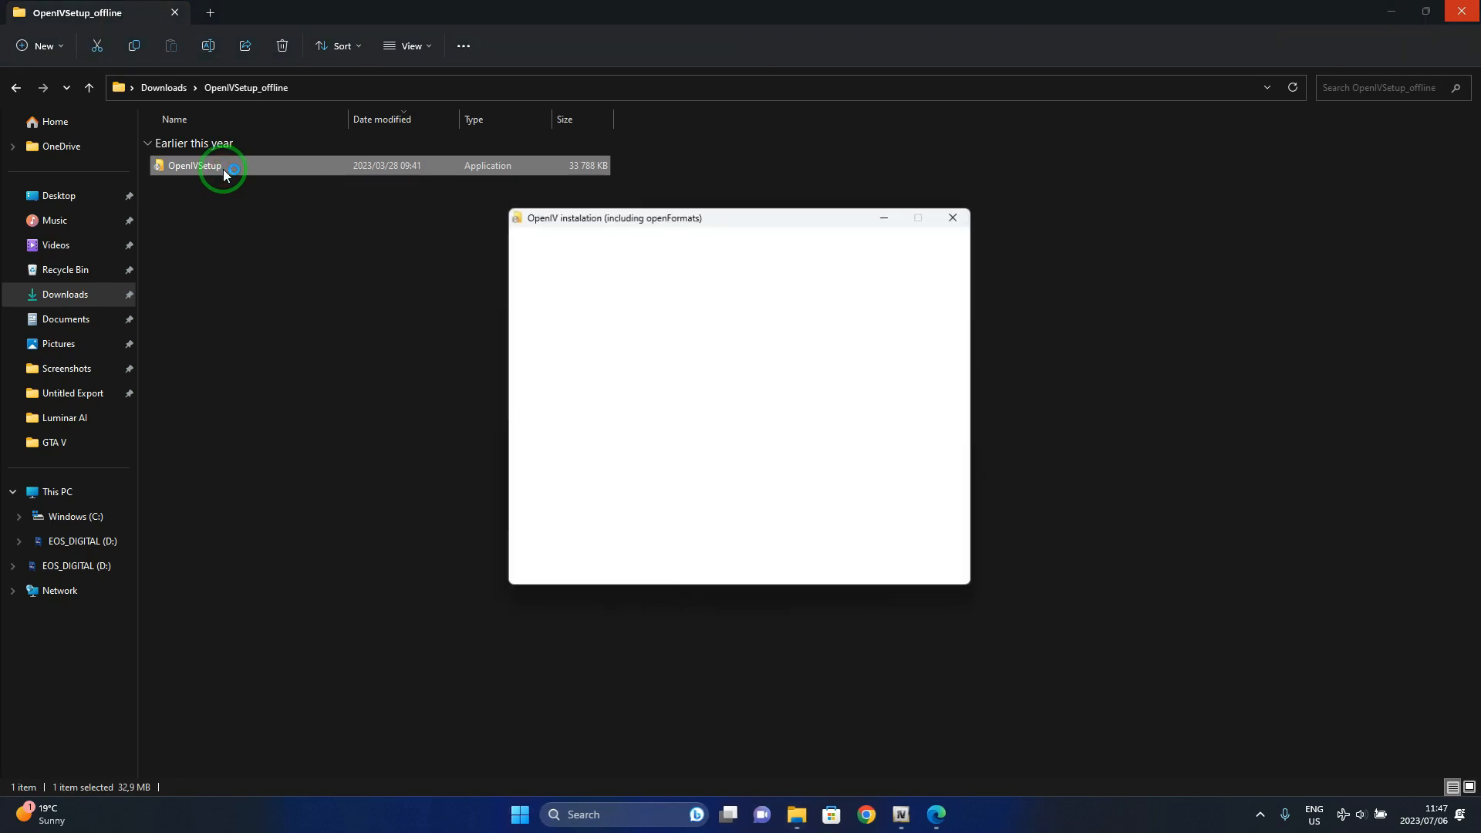
pyautogui.click(896, 565)
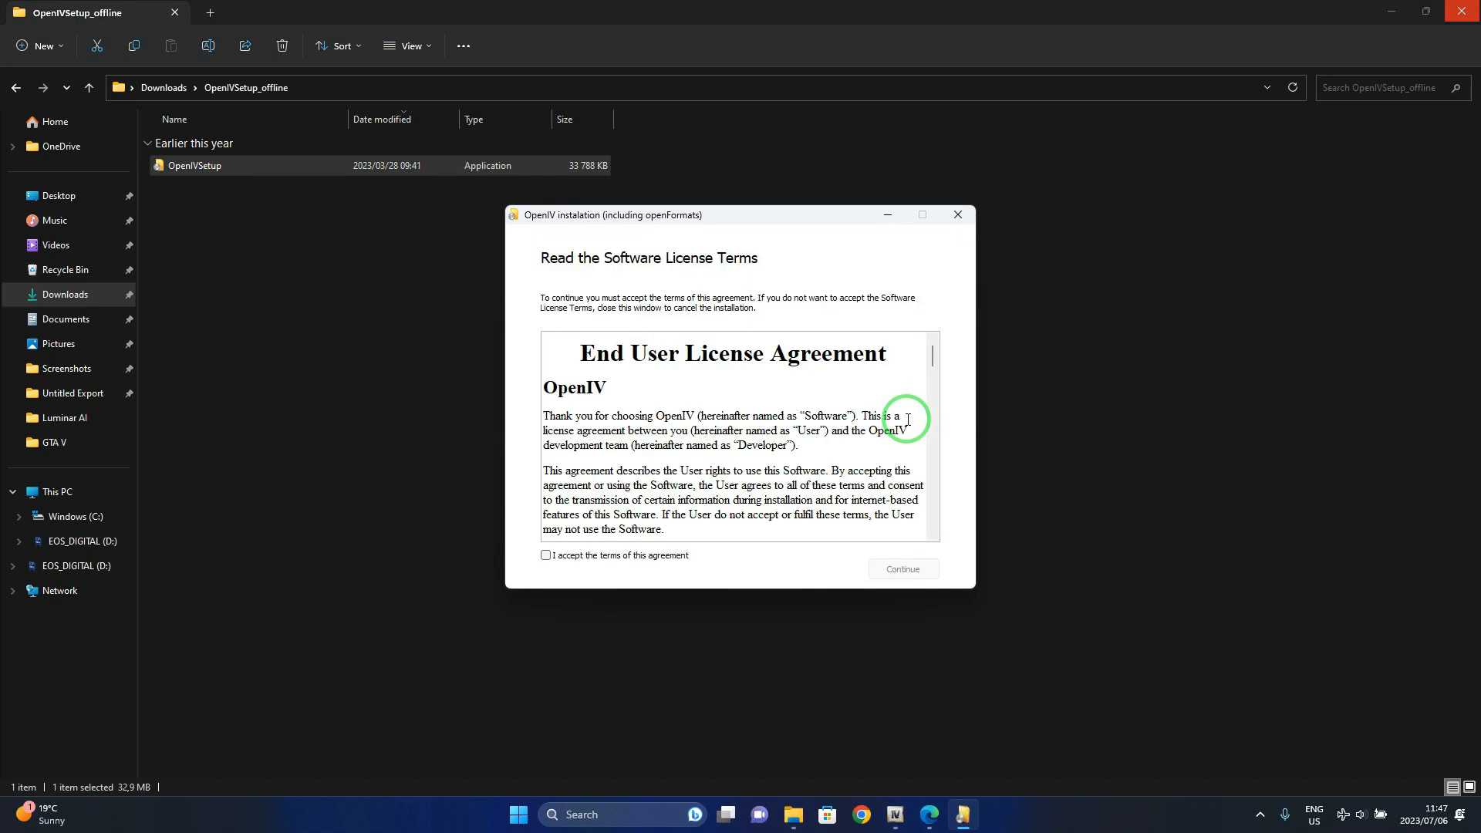
pyautogui.click(569, 559)
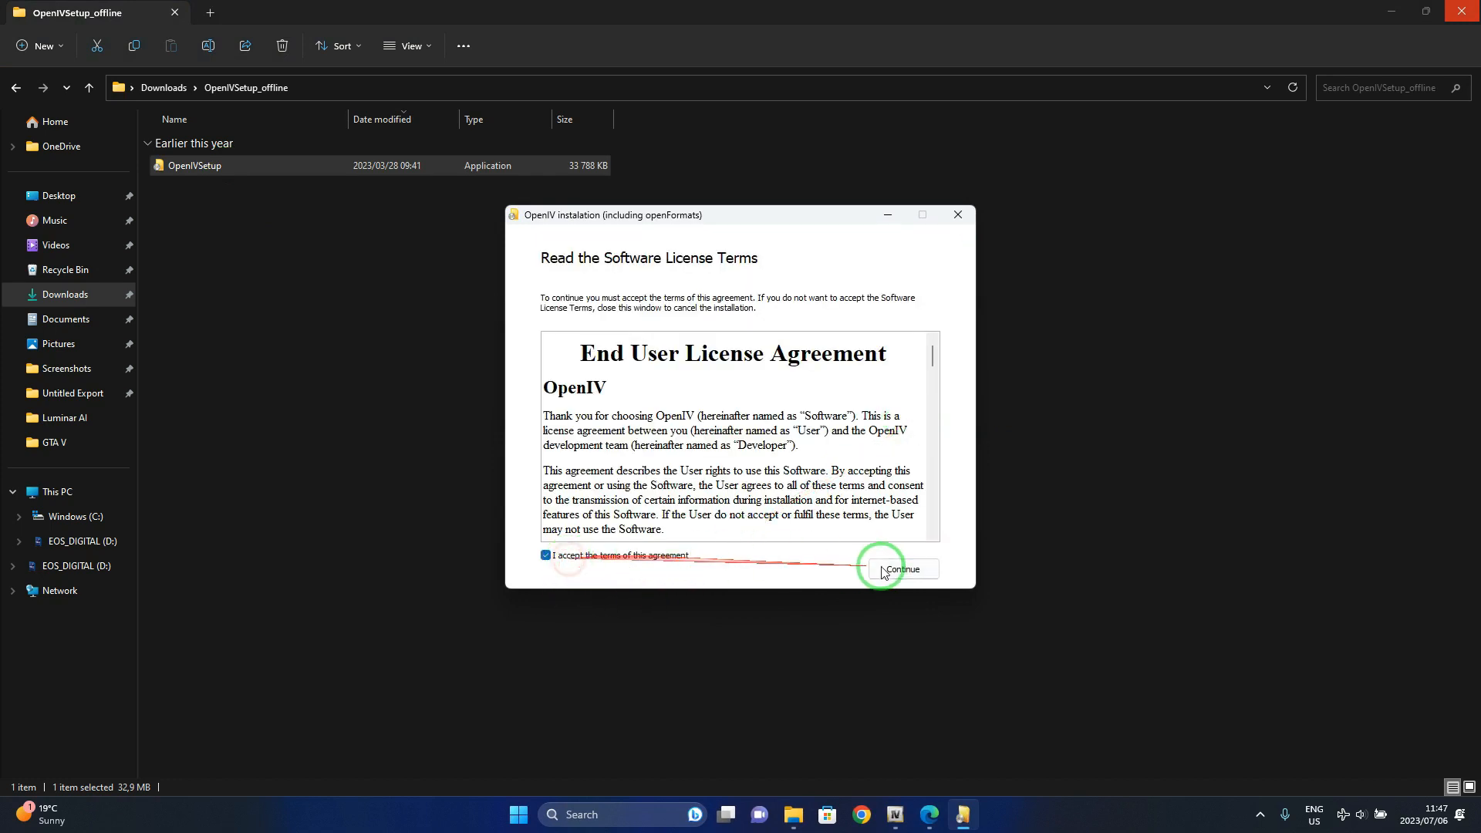
pyautogui.click(899, 568)
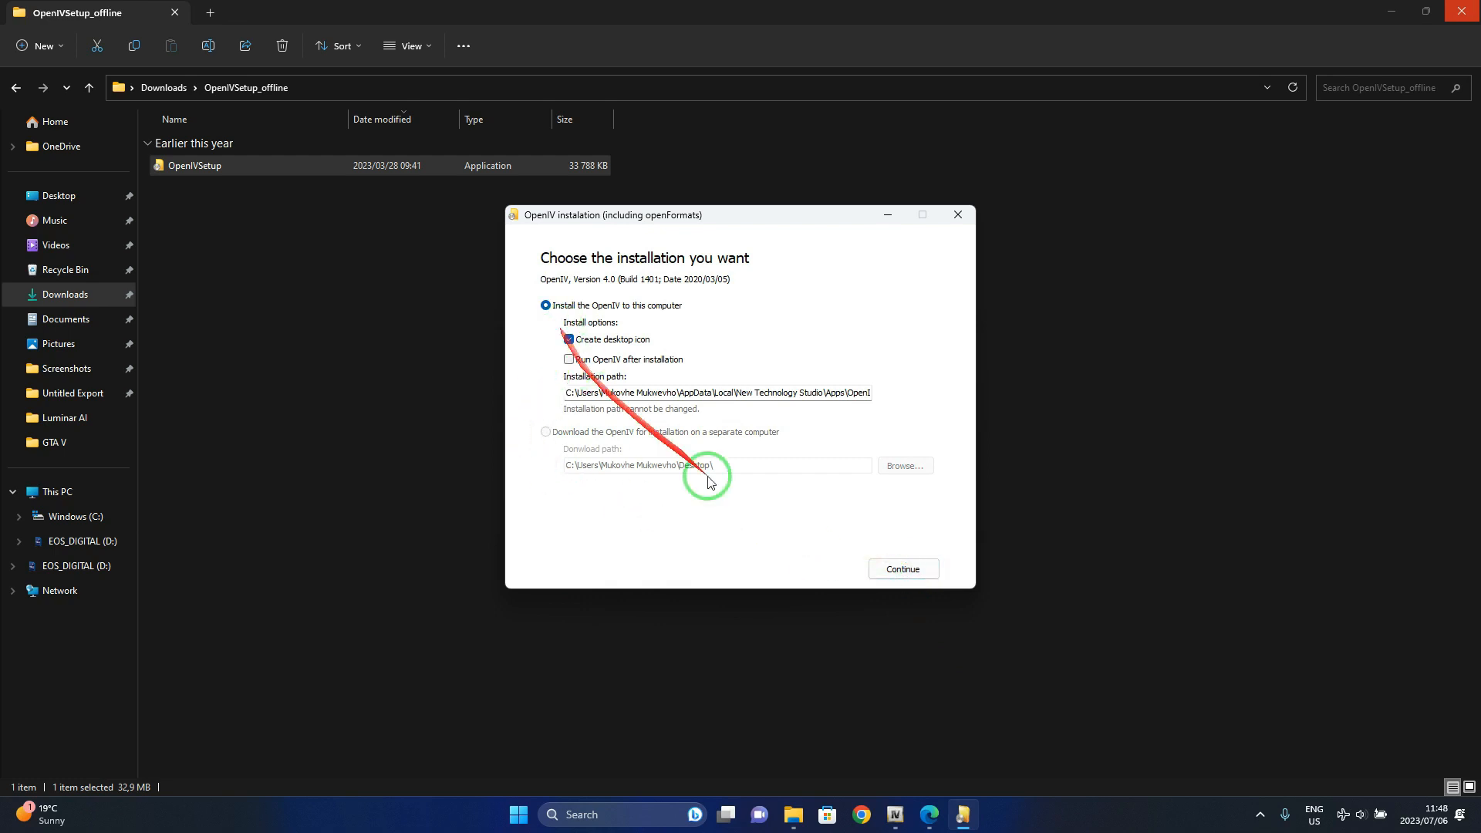
pyautogui.click(916, 564)
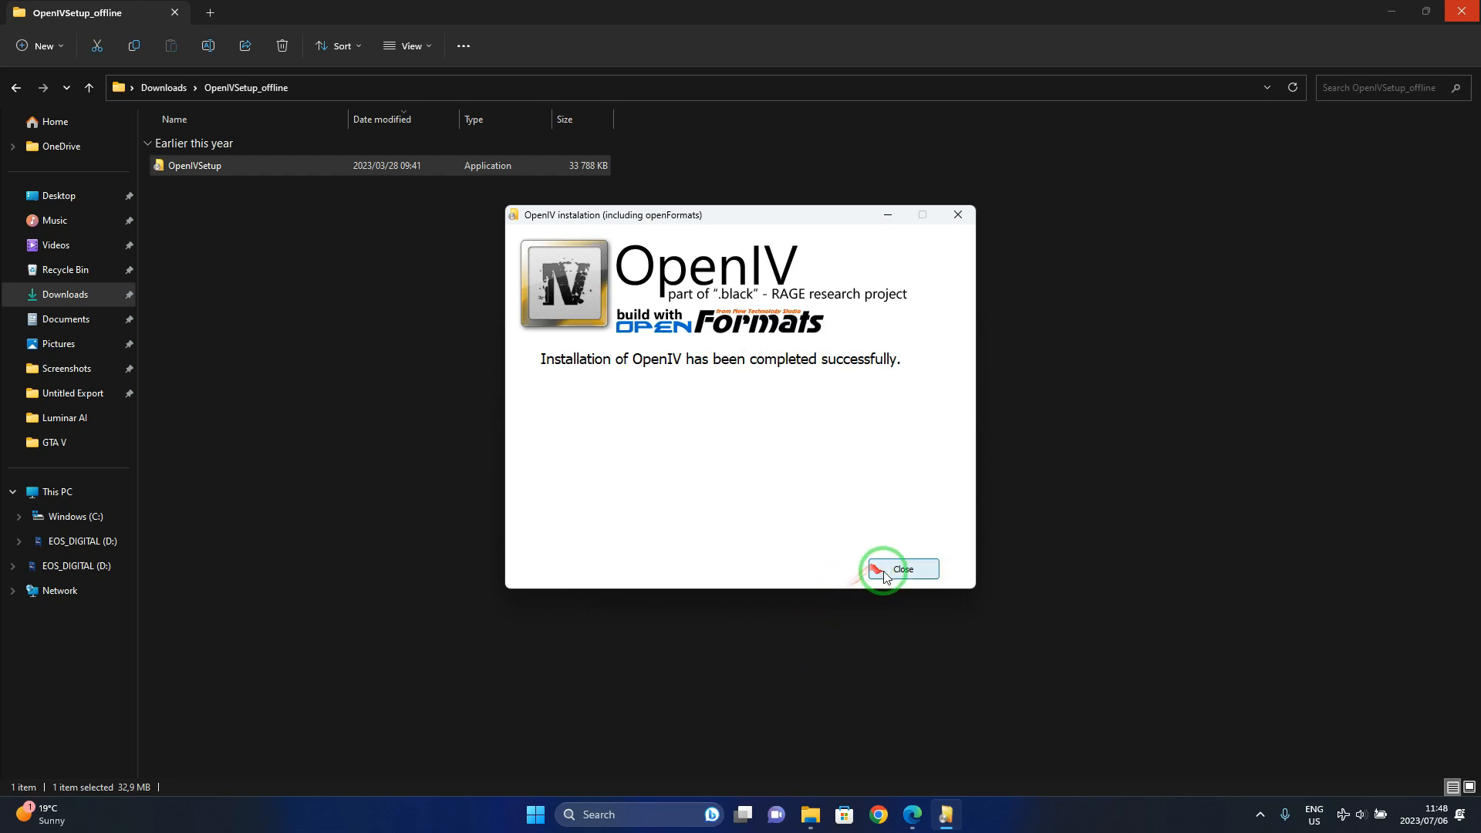
pyautogui.click(886, 571)
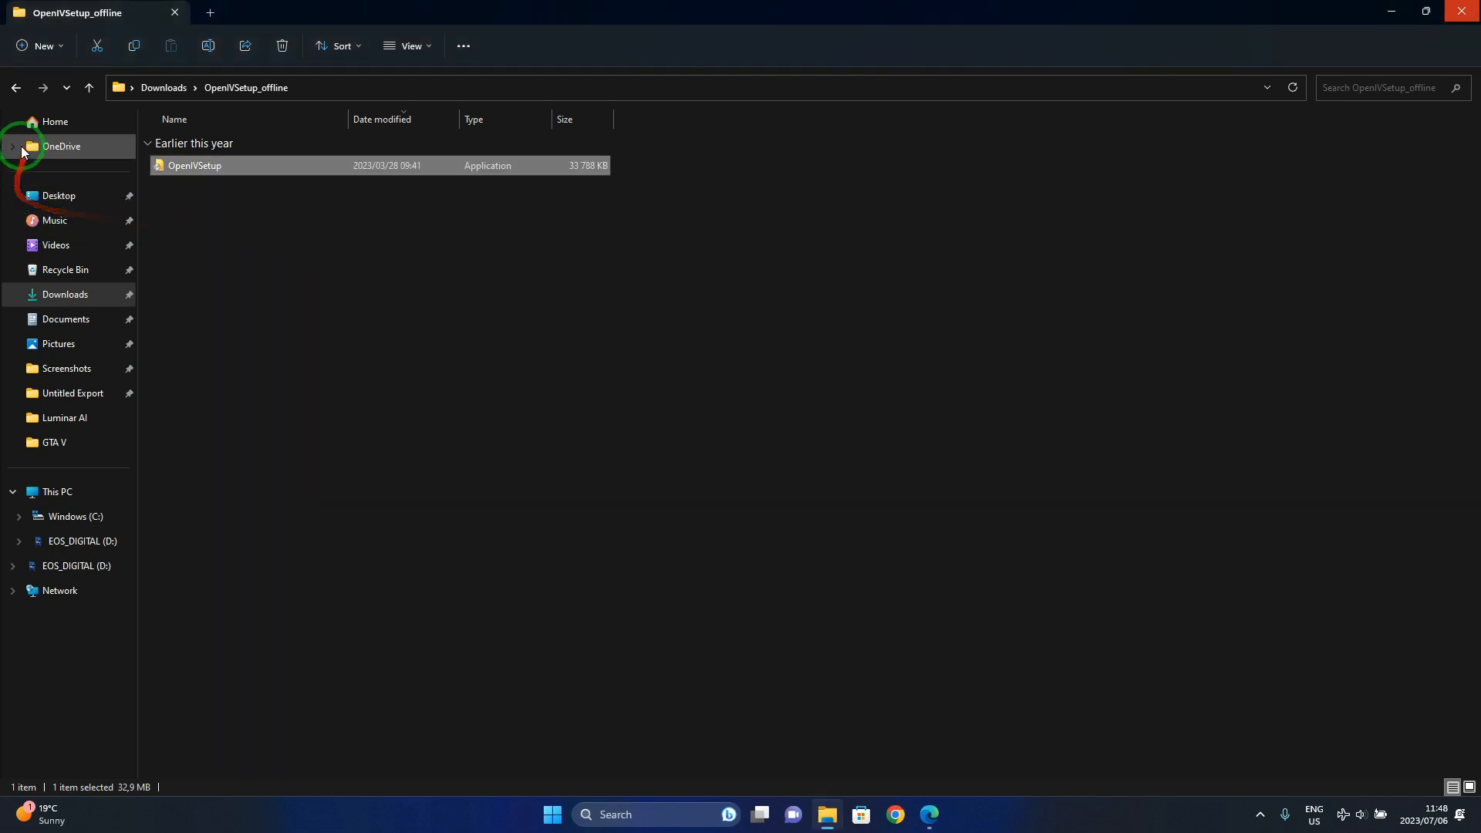
# Step: Return to the Downloads folder and delete the OpenIVSetup_offline folder
pyautogui.click(12, 89)
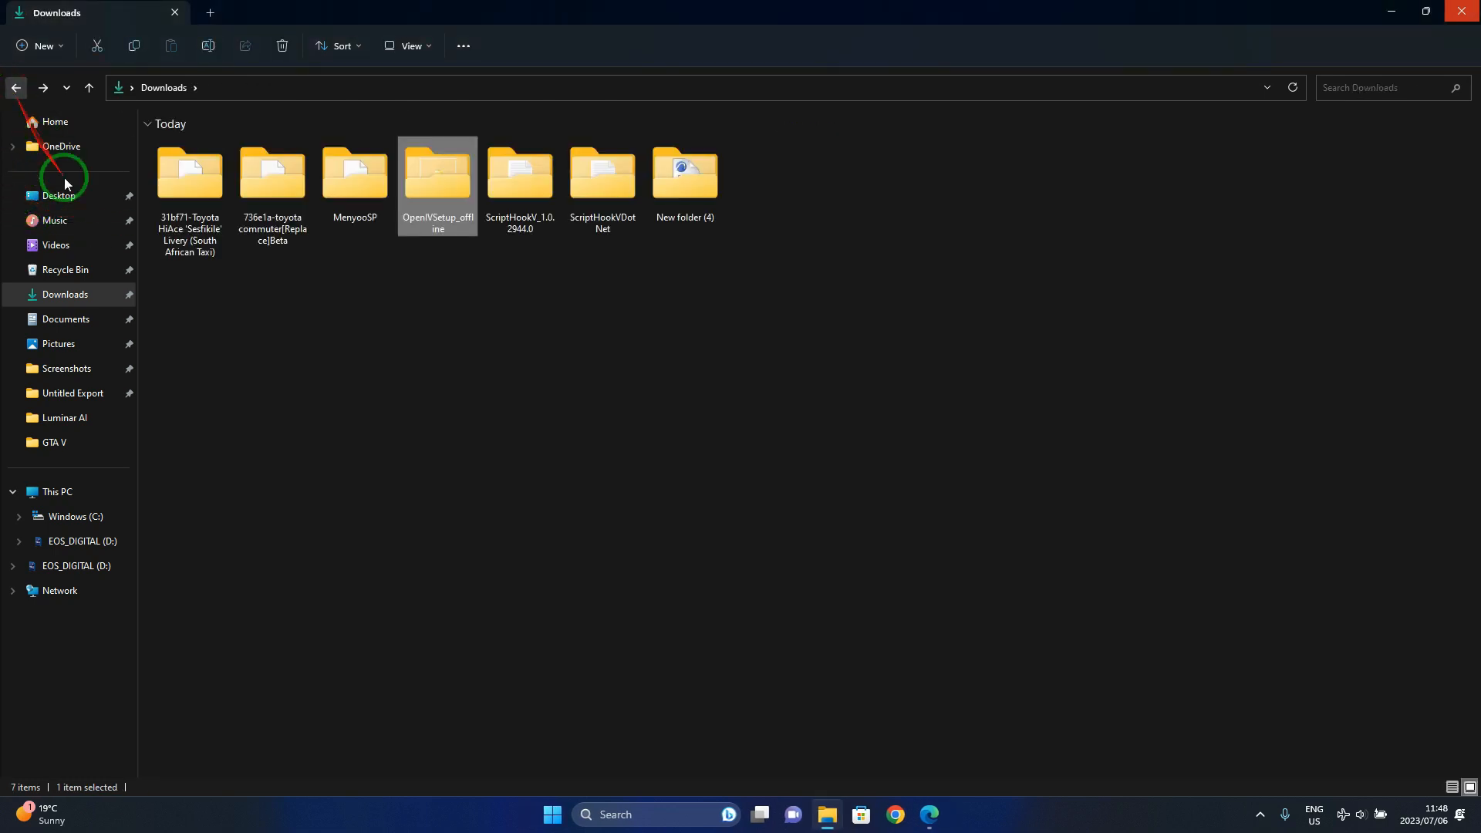
pyautogui.rightClick(446, 197)
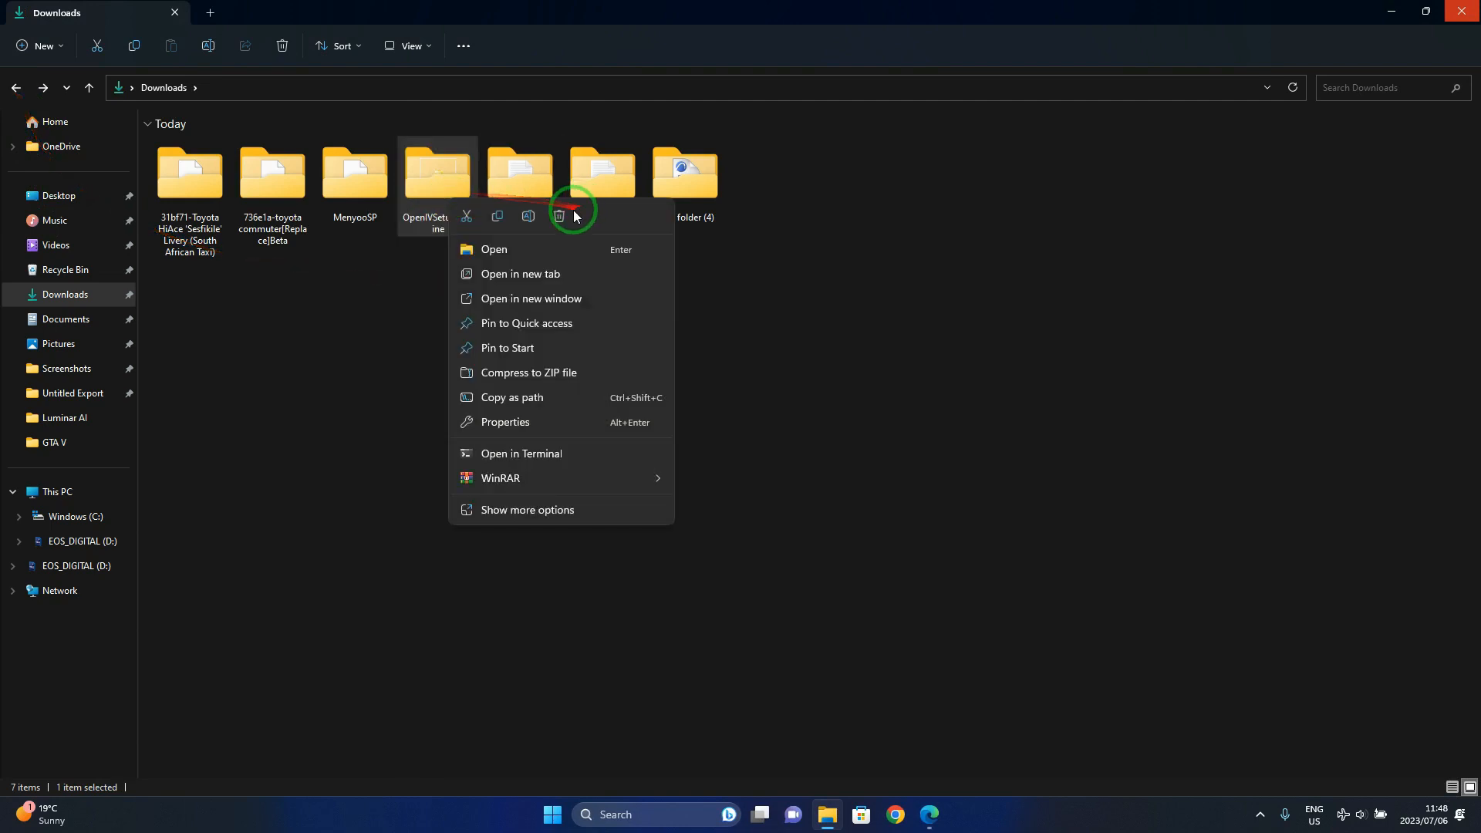
pyautogui.click(555, 228)
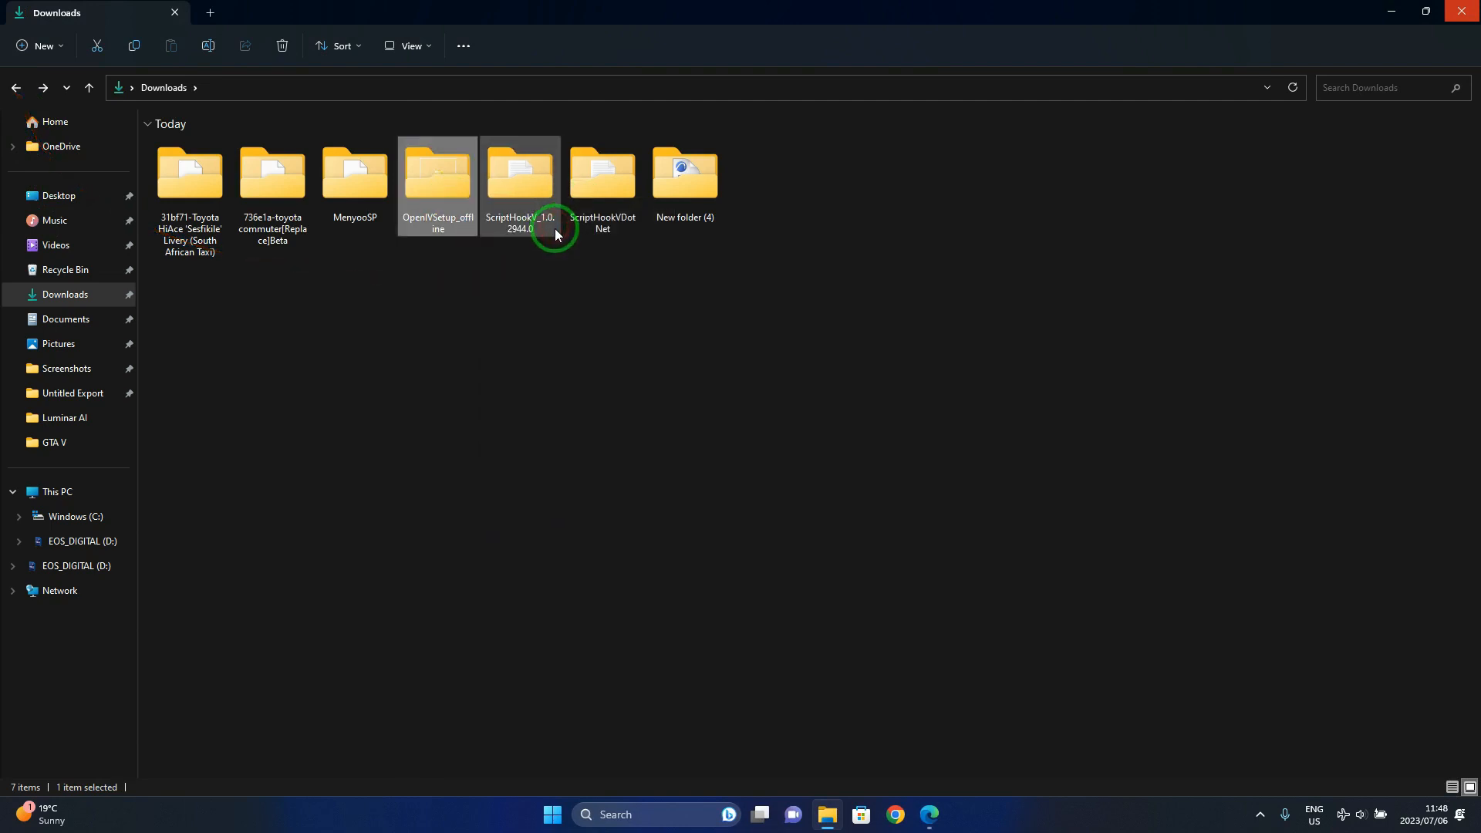
# Step: Minimise the Downloads window, start OpenIV from the desktop and choose Grand Theft Auto V for Windows
pyautogui.click(1383, 13)
pyautogui.click(1400, 7)
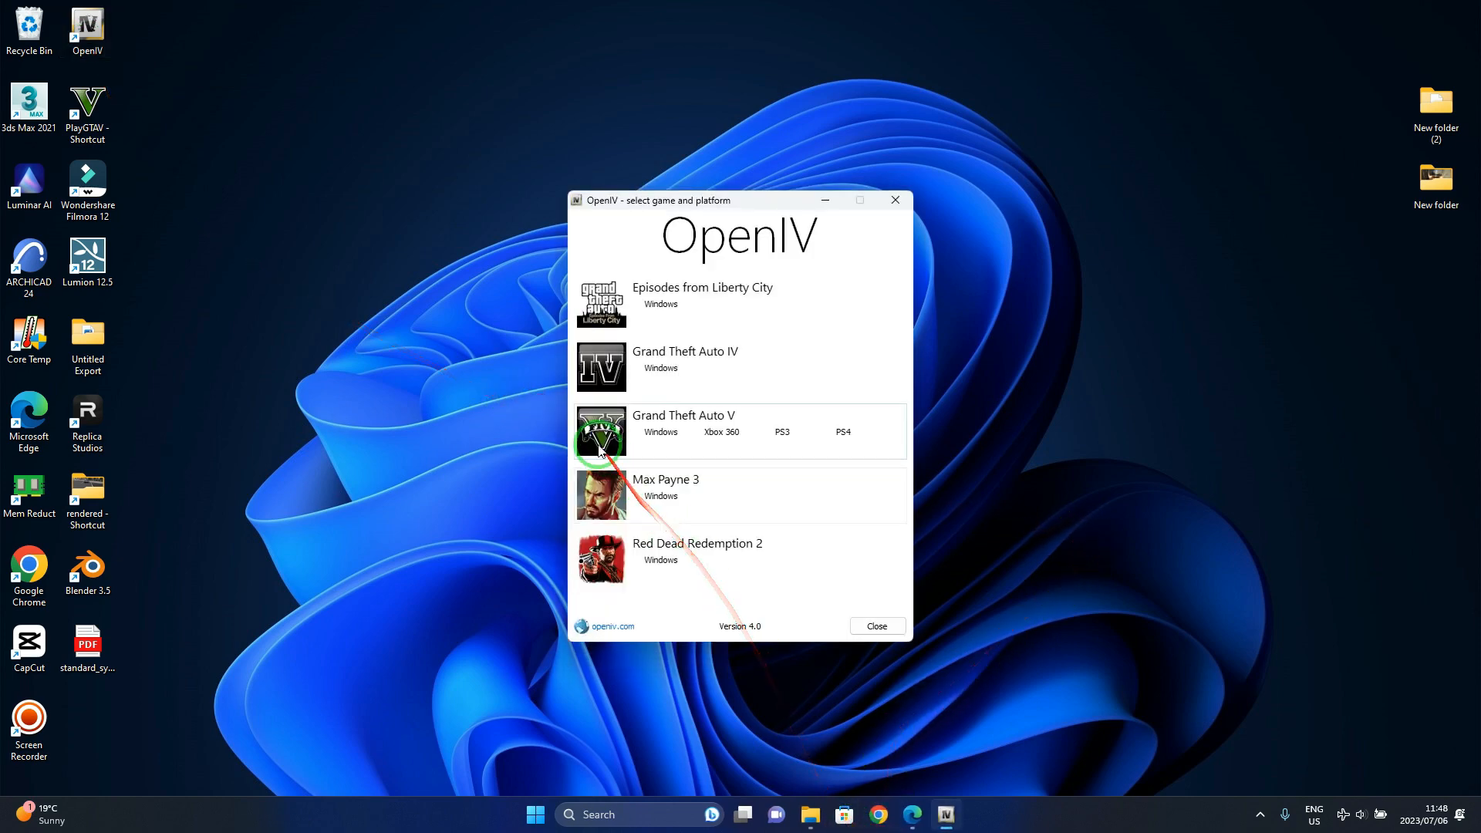
pyautogui.click(596, 441)
# Step: Snap the Downloads window to one half of the screen and bring OpenIV's Grand Theft Auto V folder dialog to the front
pyautogui.click(809, 819)
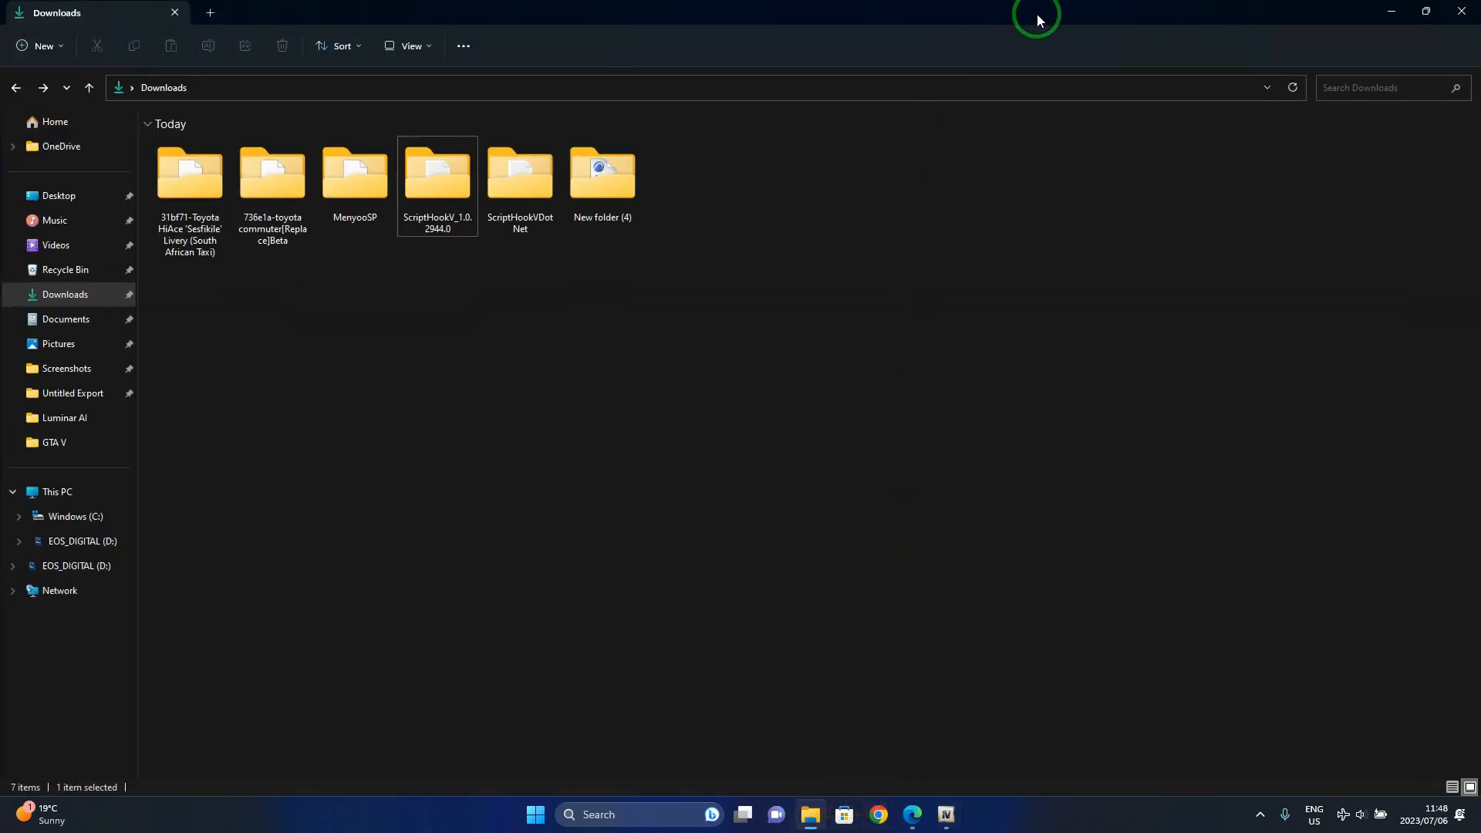
pyautogui.moveTo(1055, 15); pyautogui.dragTo(3, 544)
pyautogui.click(844, 278)
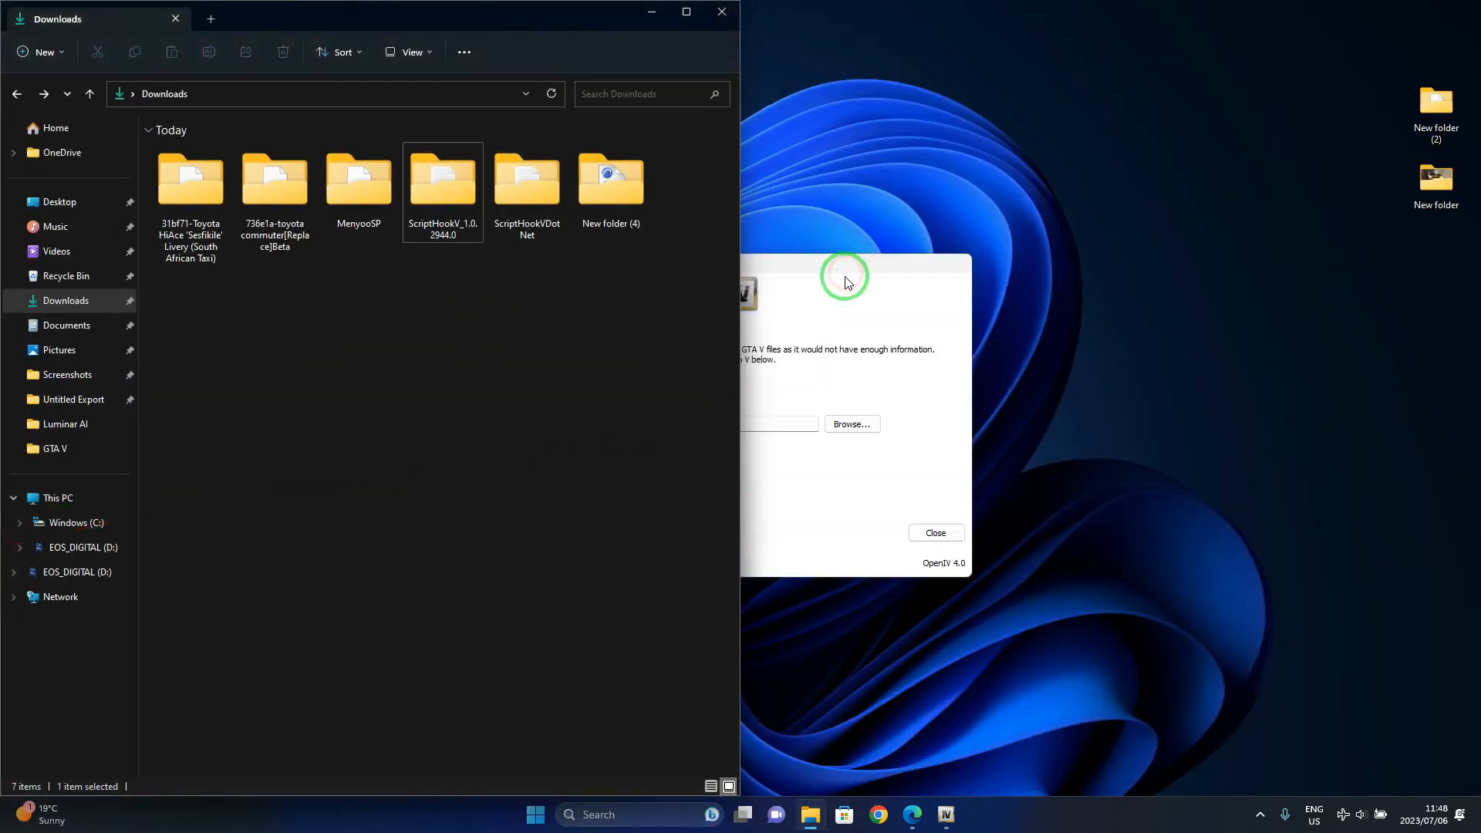
pyautogui.click(826, 324)
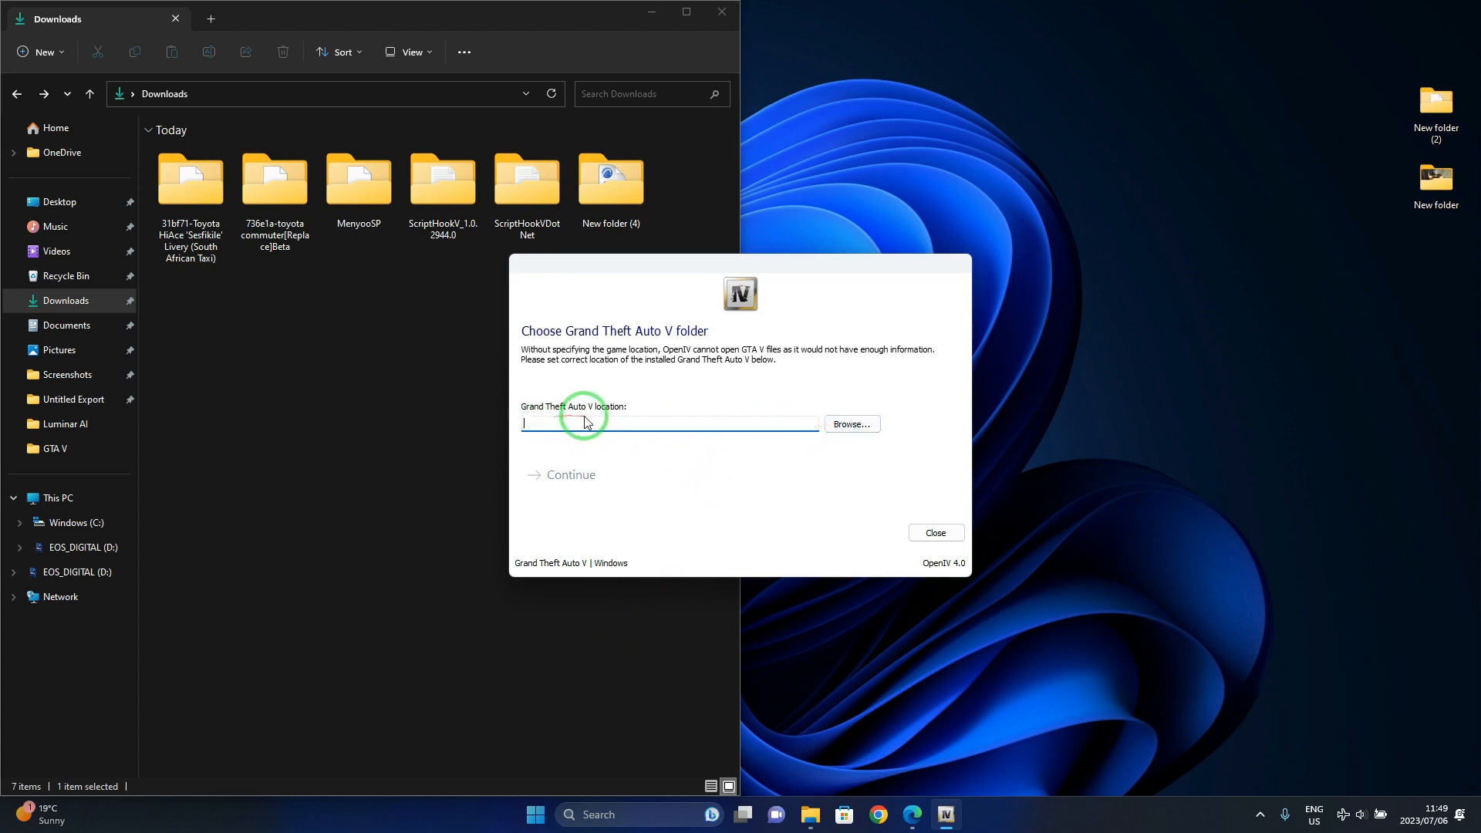
# Step: Set the Grand Theft Auto V location to C:\Program Files (x86)\Grand Theft Auto V and continue past the backup reminder
pyautogui.click(845, 429)
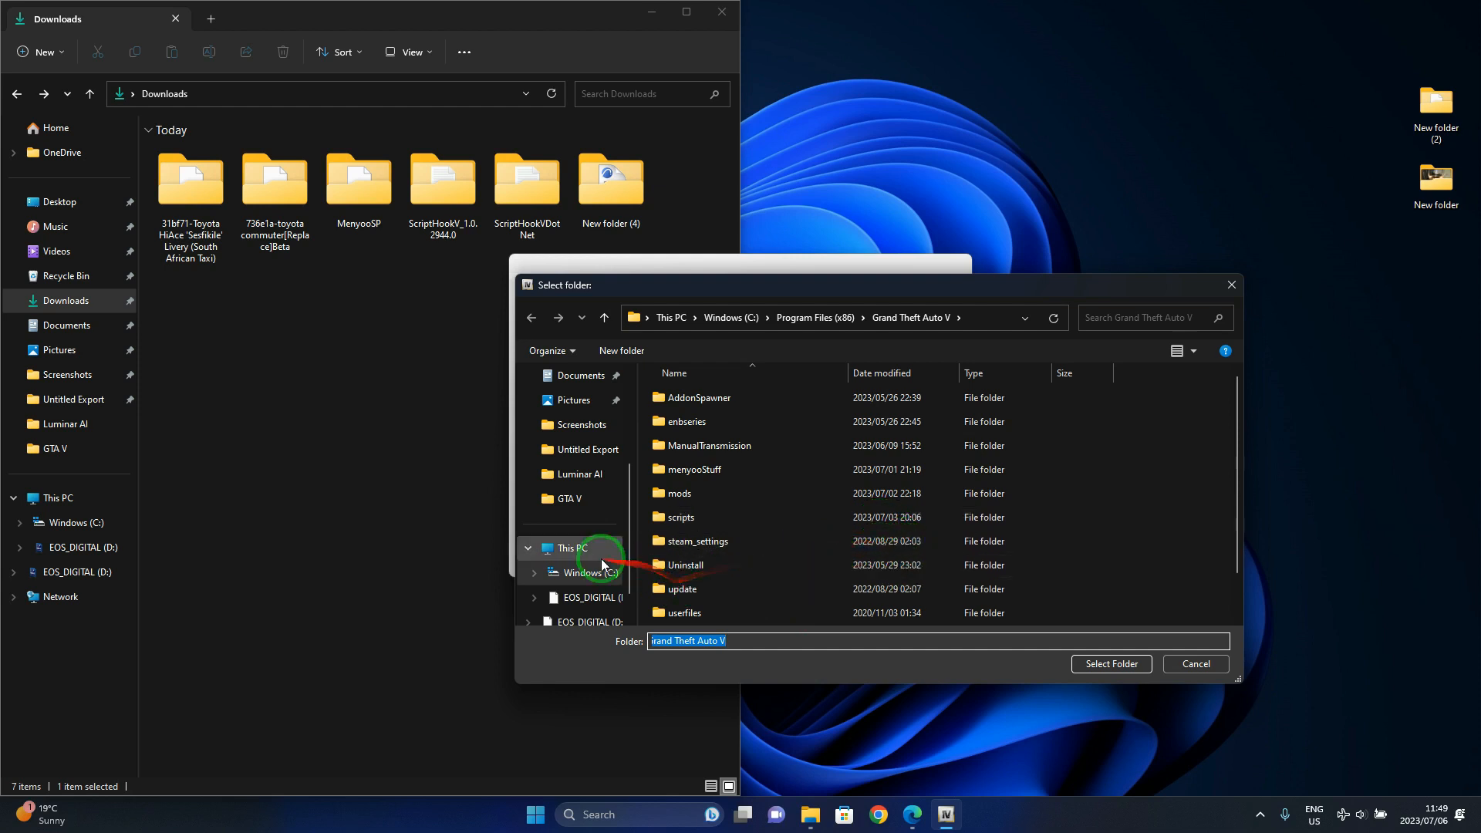
pyautogui.scroll(-1, 571, 598)
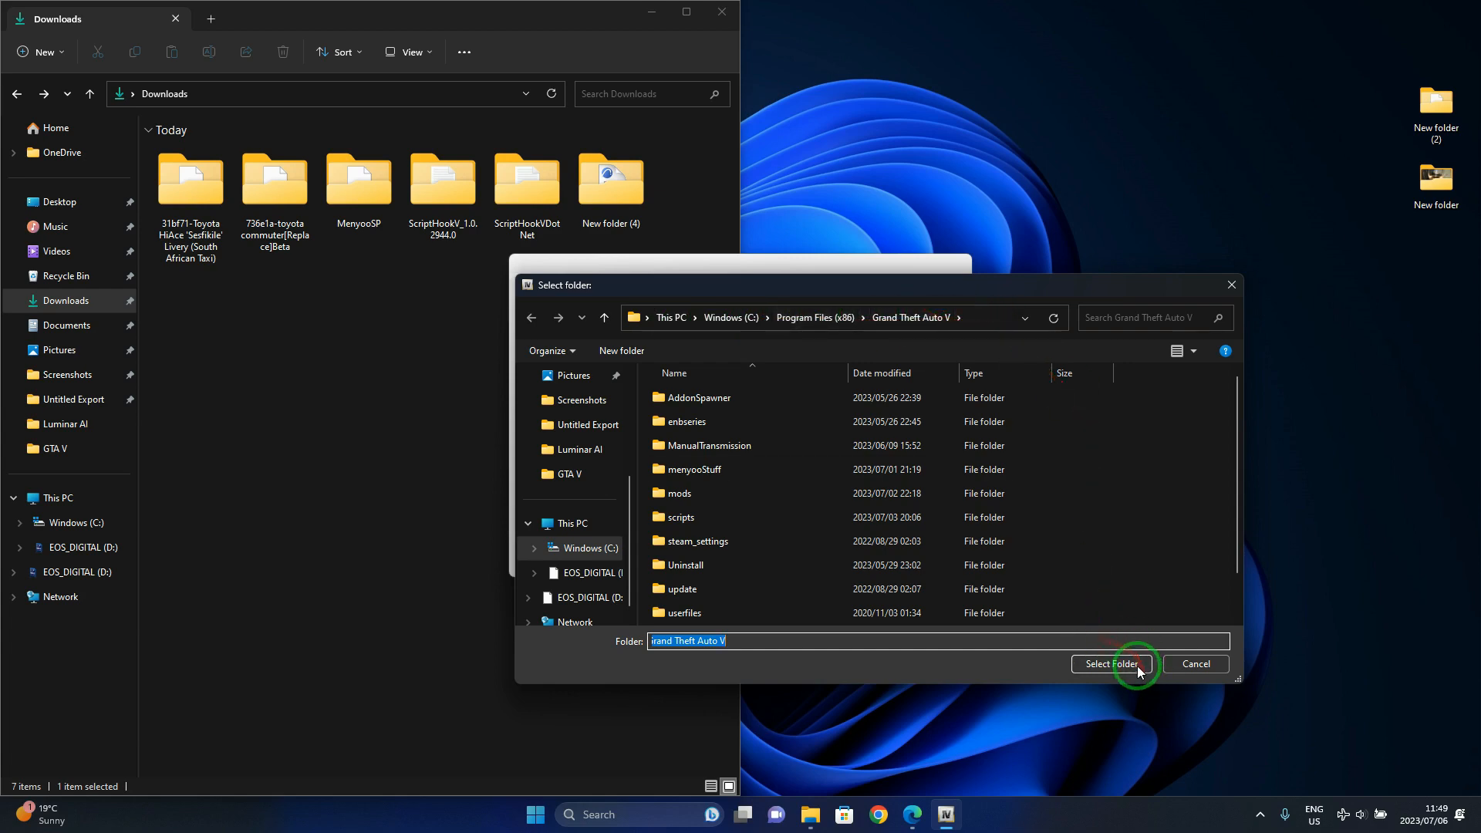
pyautogui.click(1111, 664)
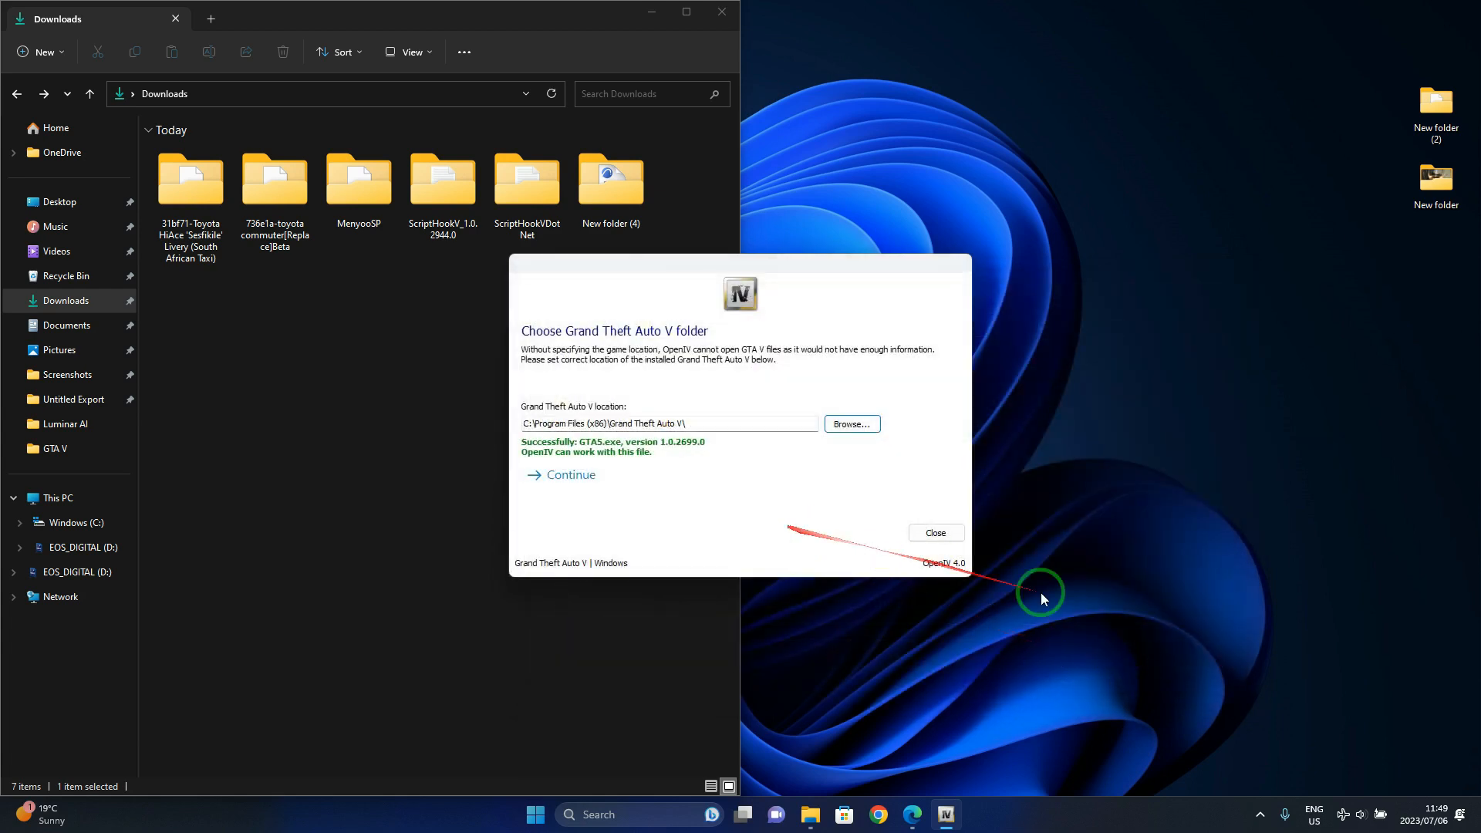
pyautogui.click(581, 477)
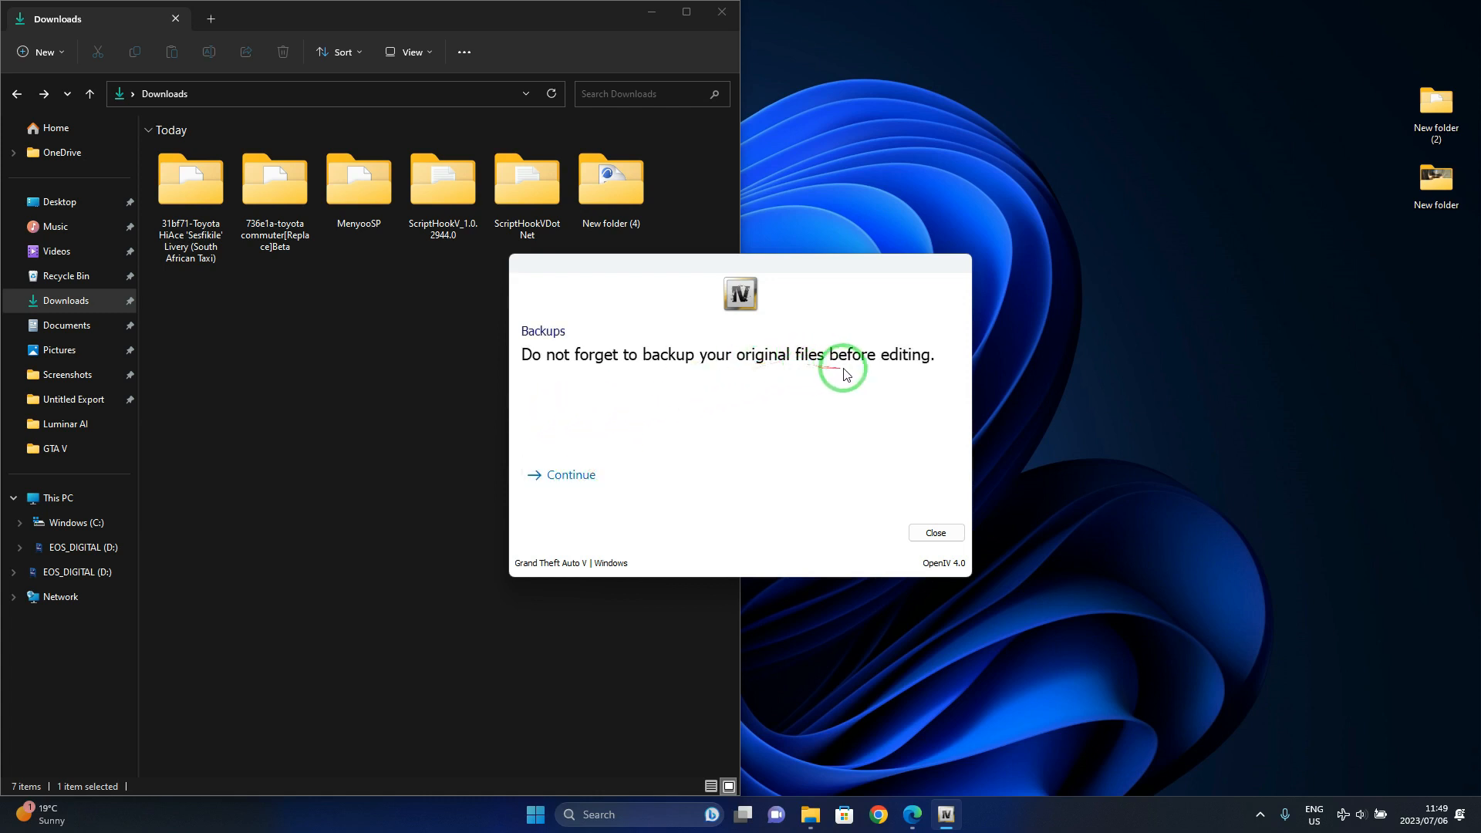
pyautogui.click(590, 475)
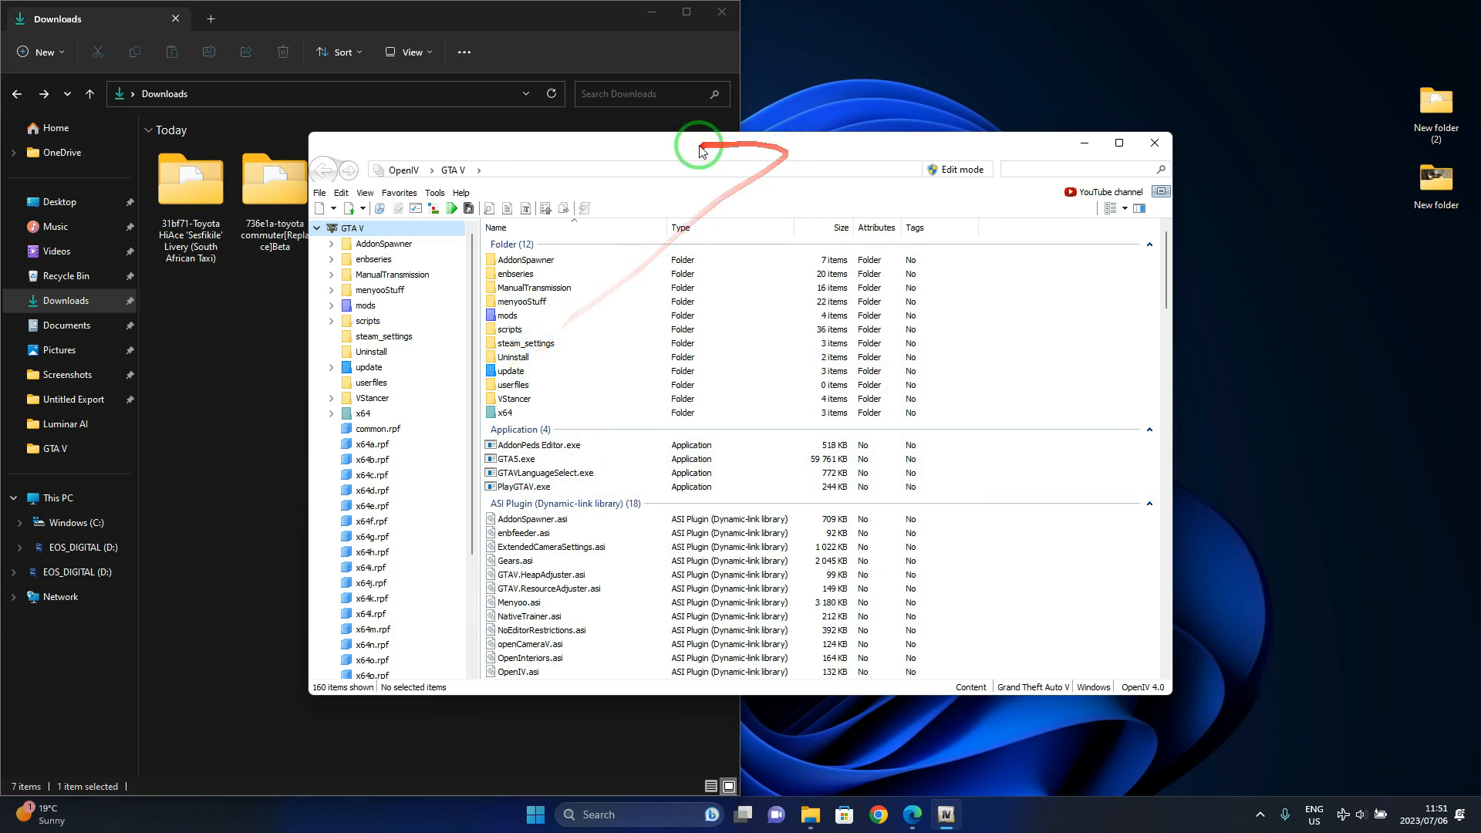
# Step: Snap OpenIV beside the Downloads window and search all archives for moonbeam.yft
pyautogui.moveTo(701, 146); pyautogui.dragTo(1475, 219)
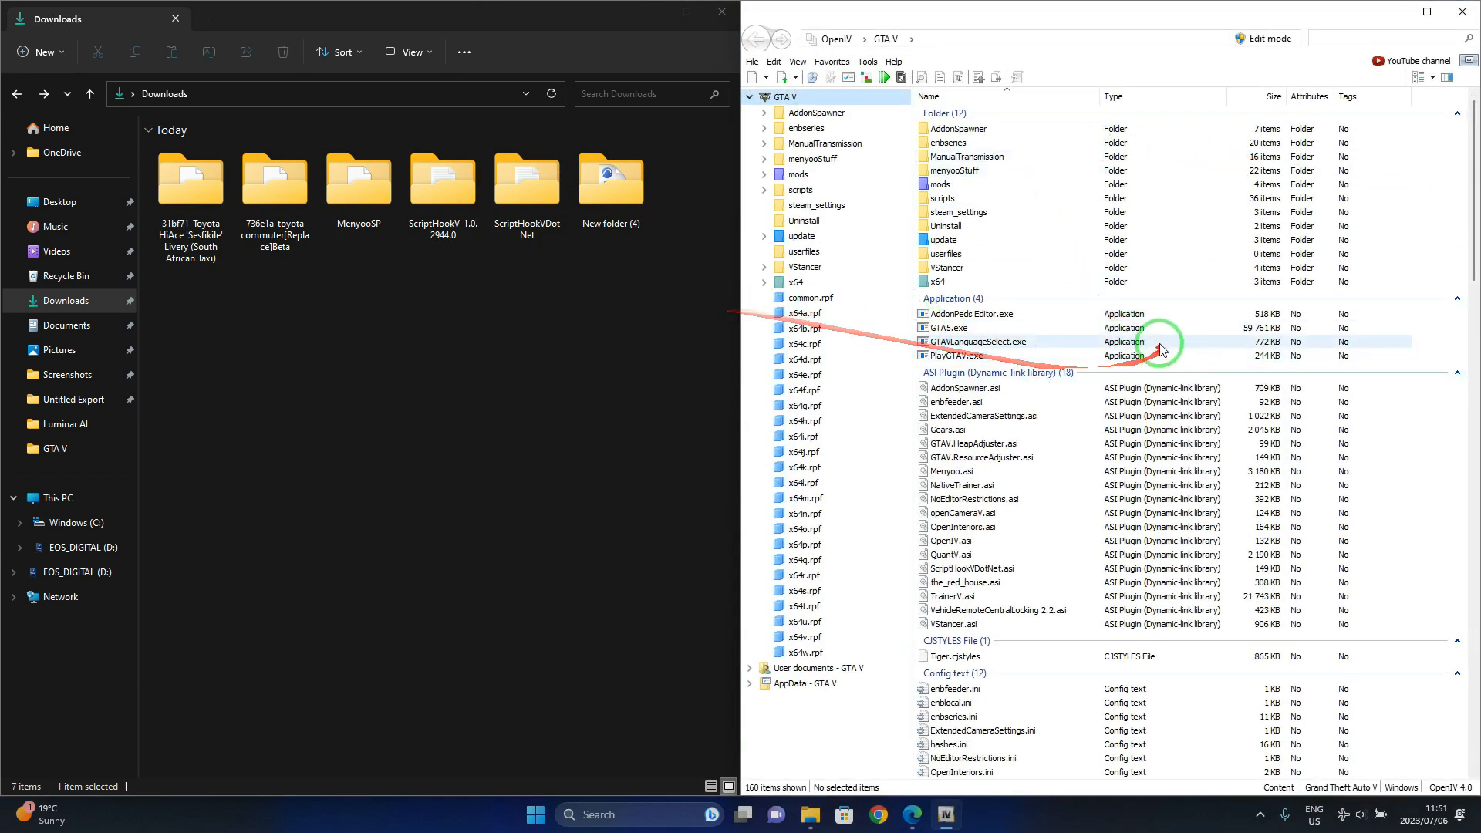
pyautogui.click(1361, 37)
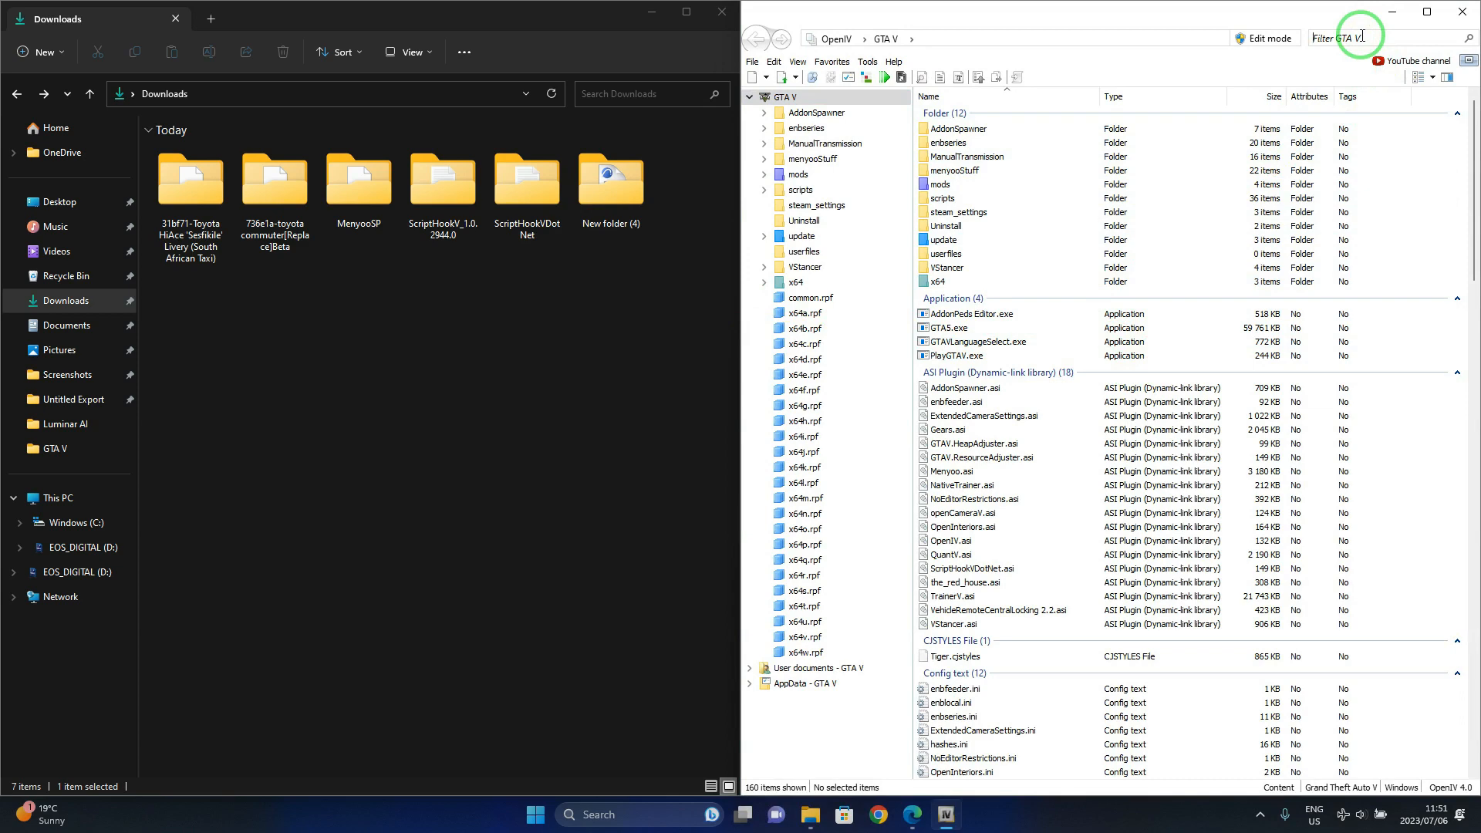
pyautogui.write('moonbeam.yft')
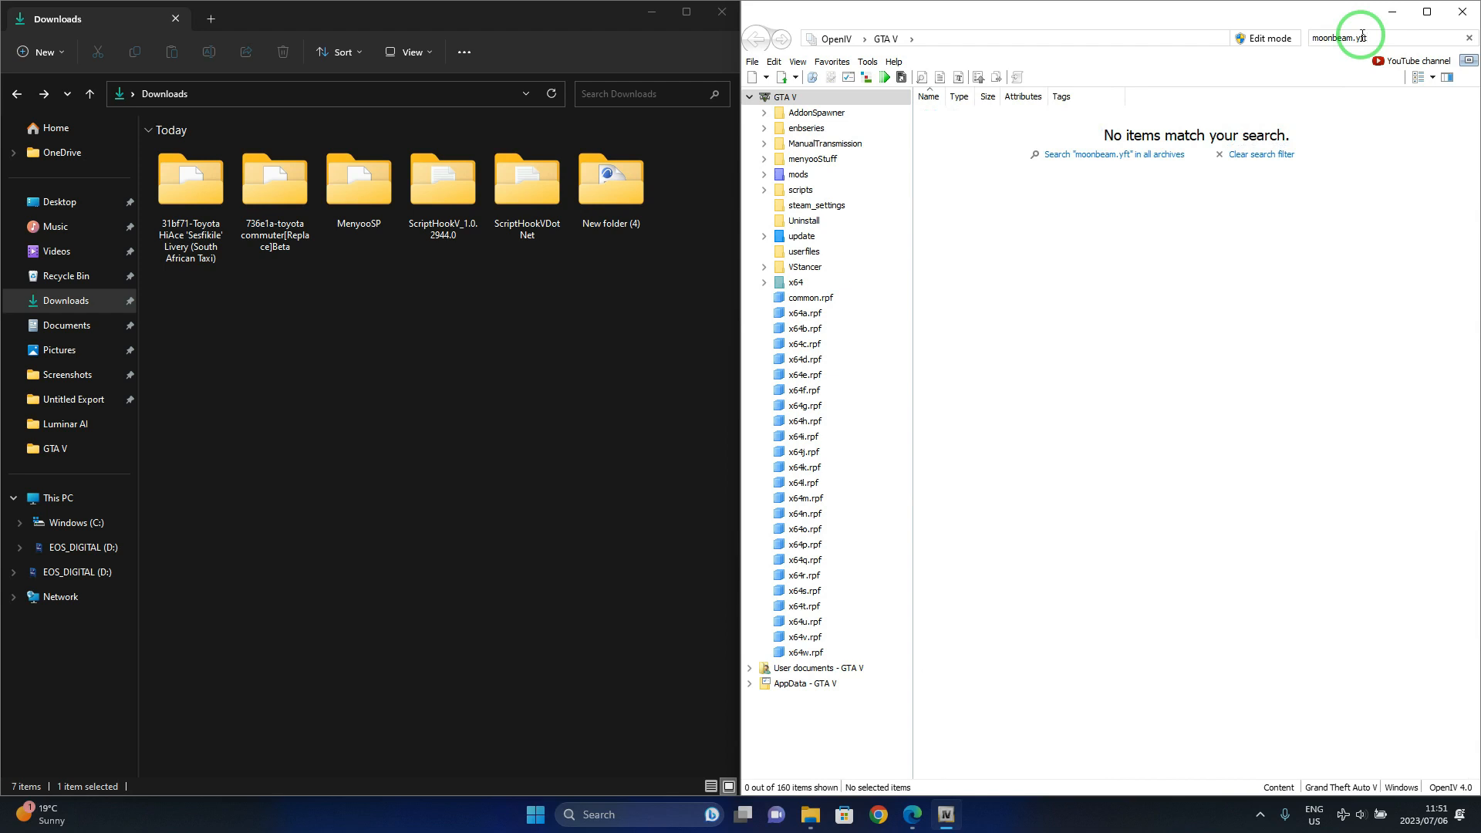
pyautogui.click(1132, 158)
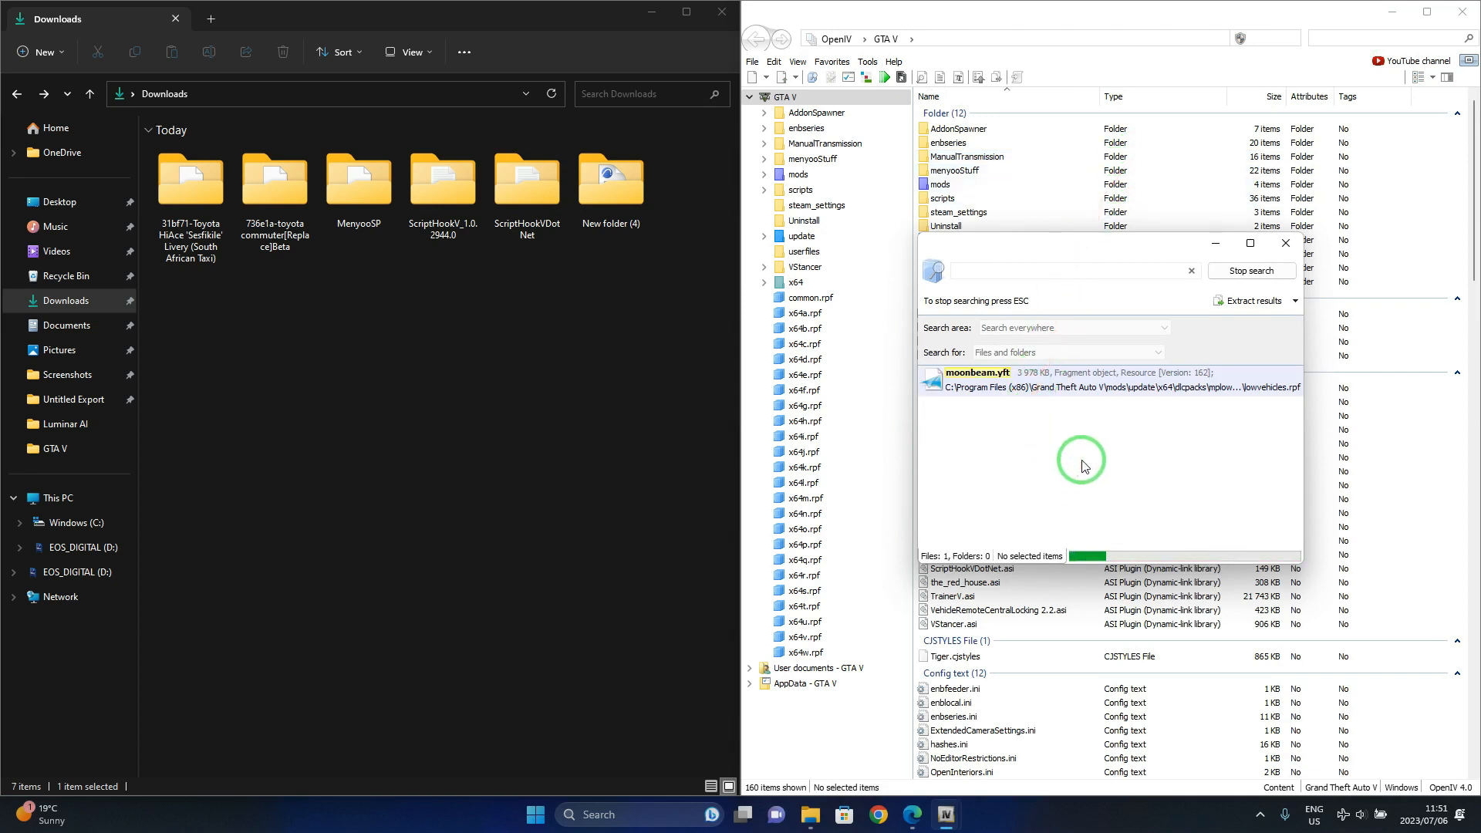
pyautogui.moveTo(1125, 242); pyautogui.dragTo(824, 279)
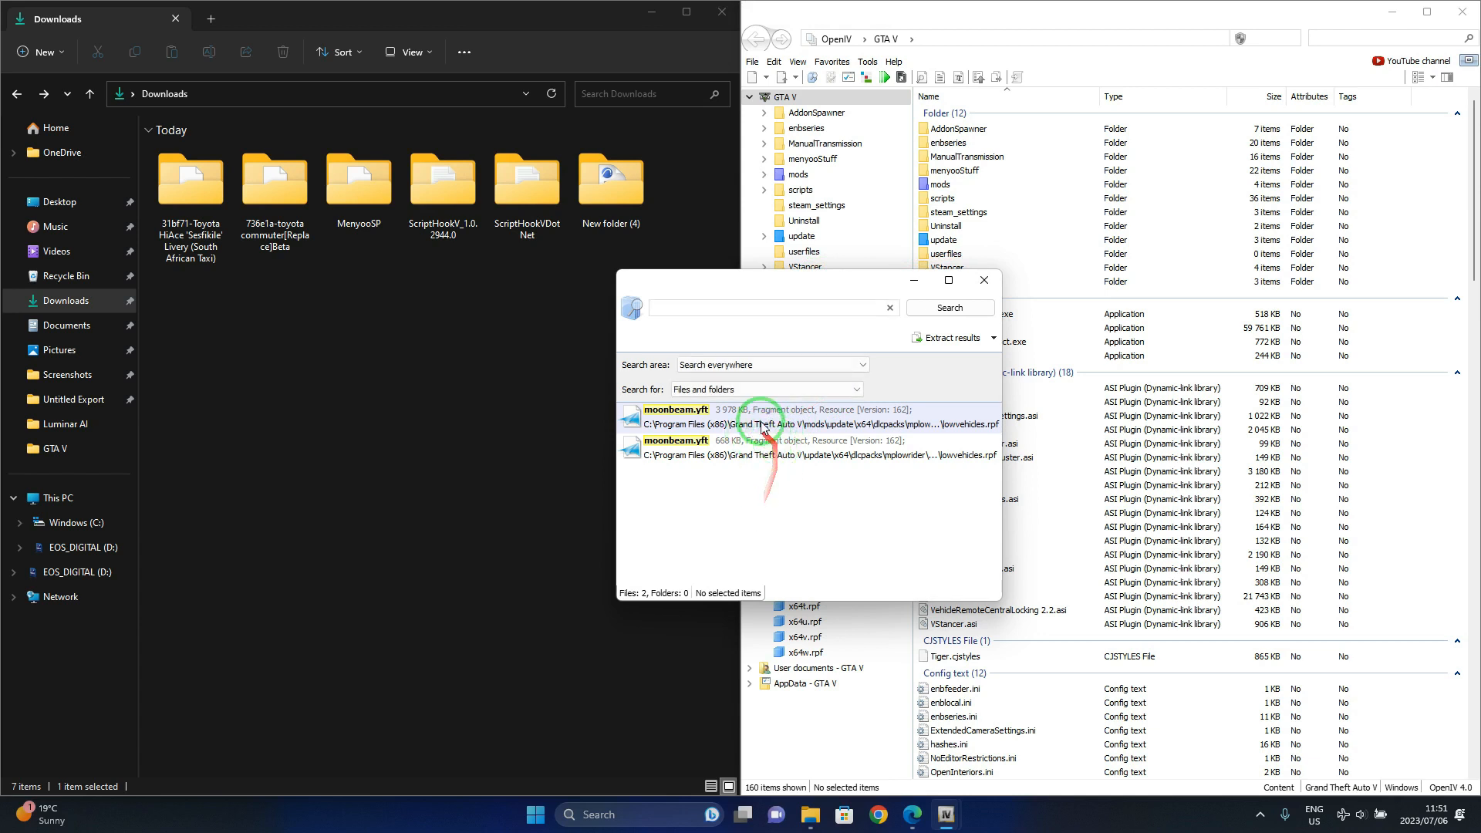
# Step: Go to the moonbeam.yft result in the original update folder's mplowrider archive, close the search results and enable Edit mode
pyautogui.rightClick(726, 453)
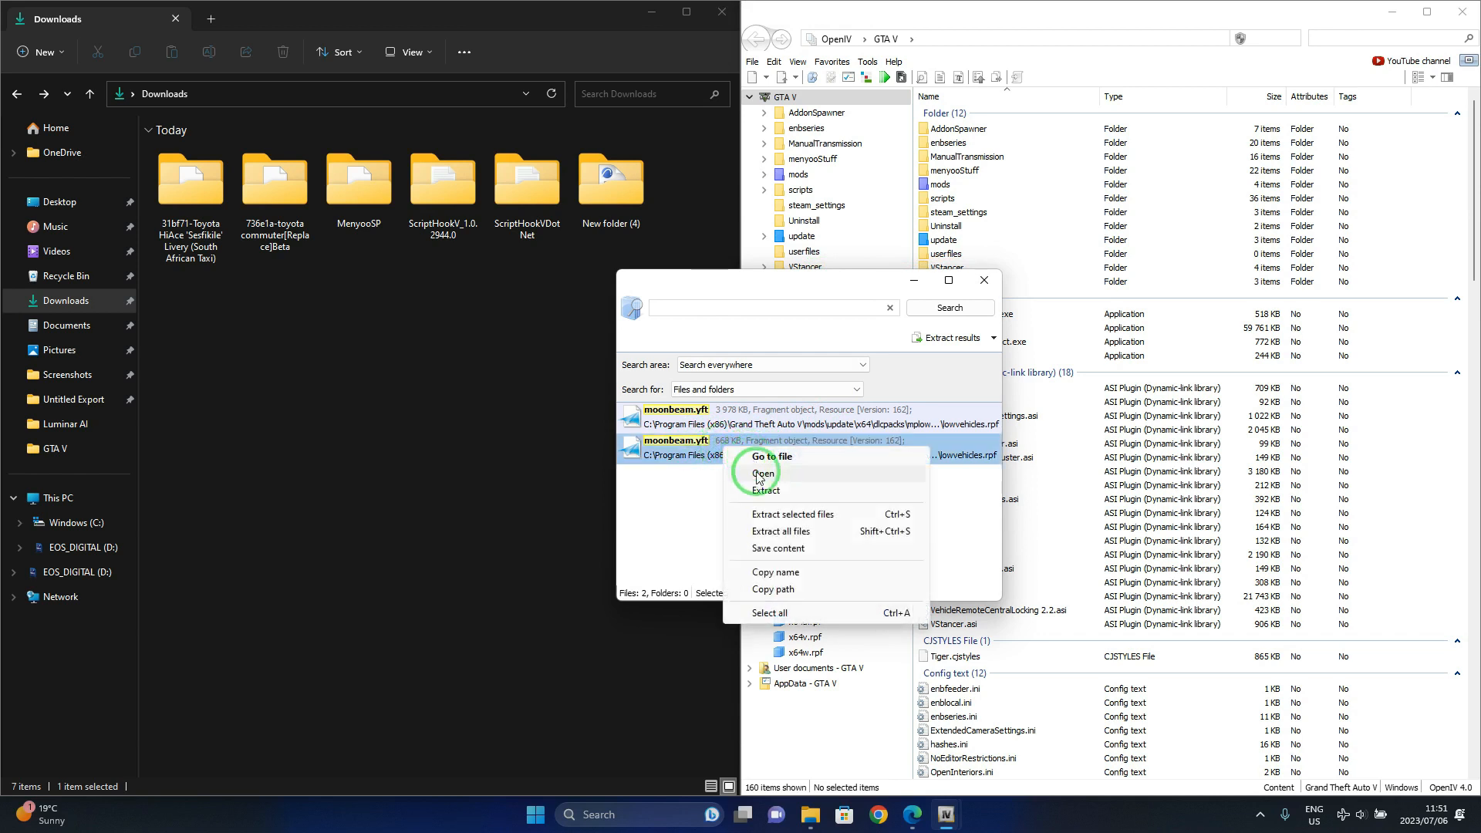
pyautogui.click(754, 458)
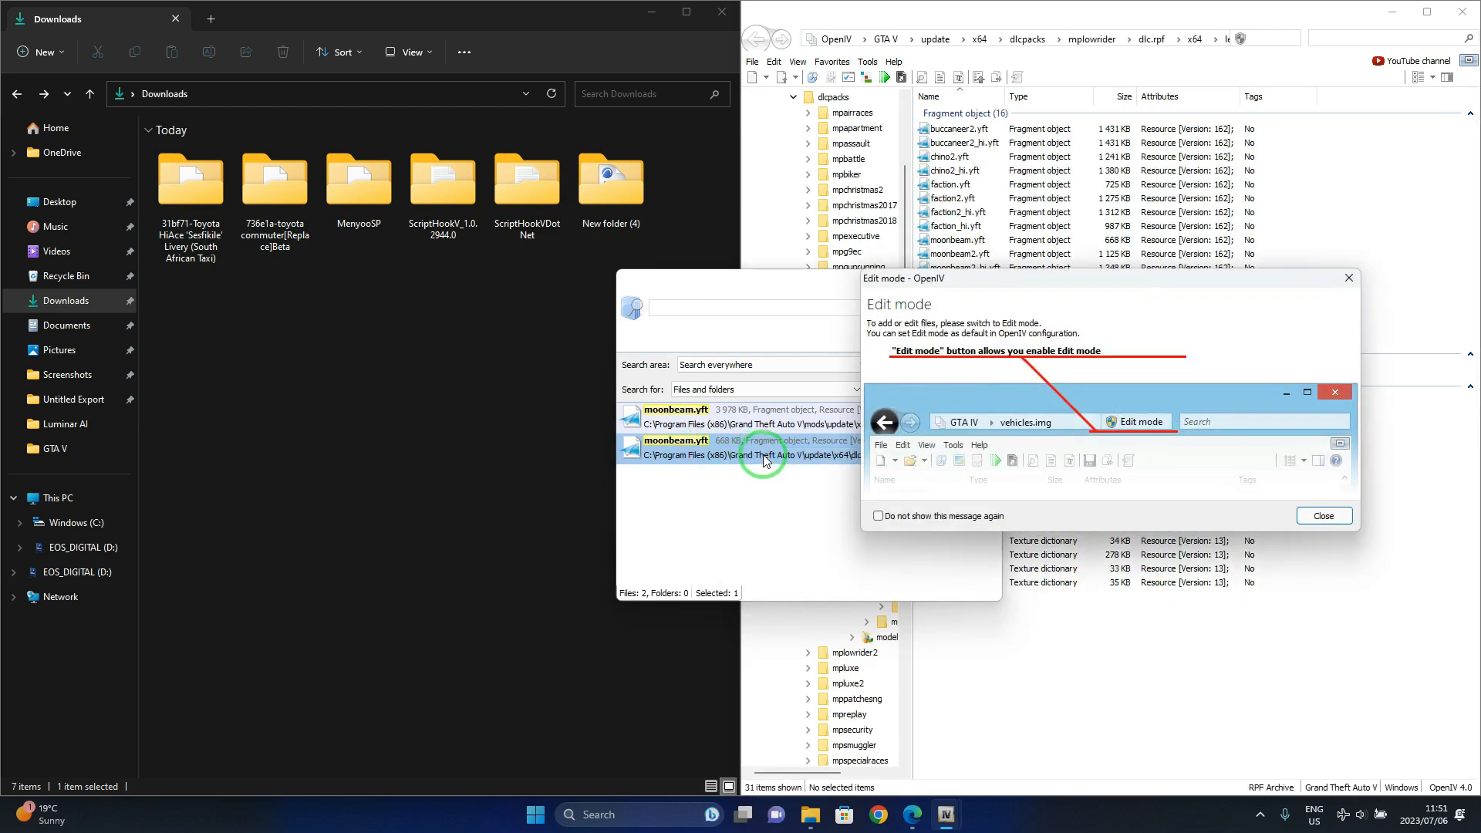
pyautogui.click(1340, 517)
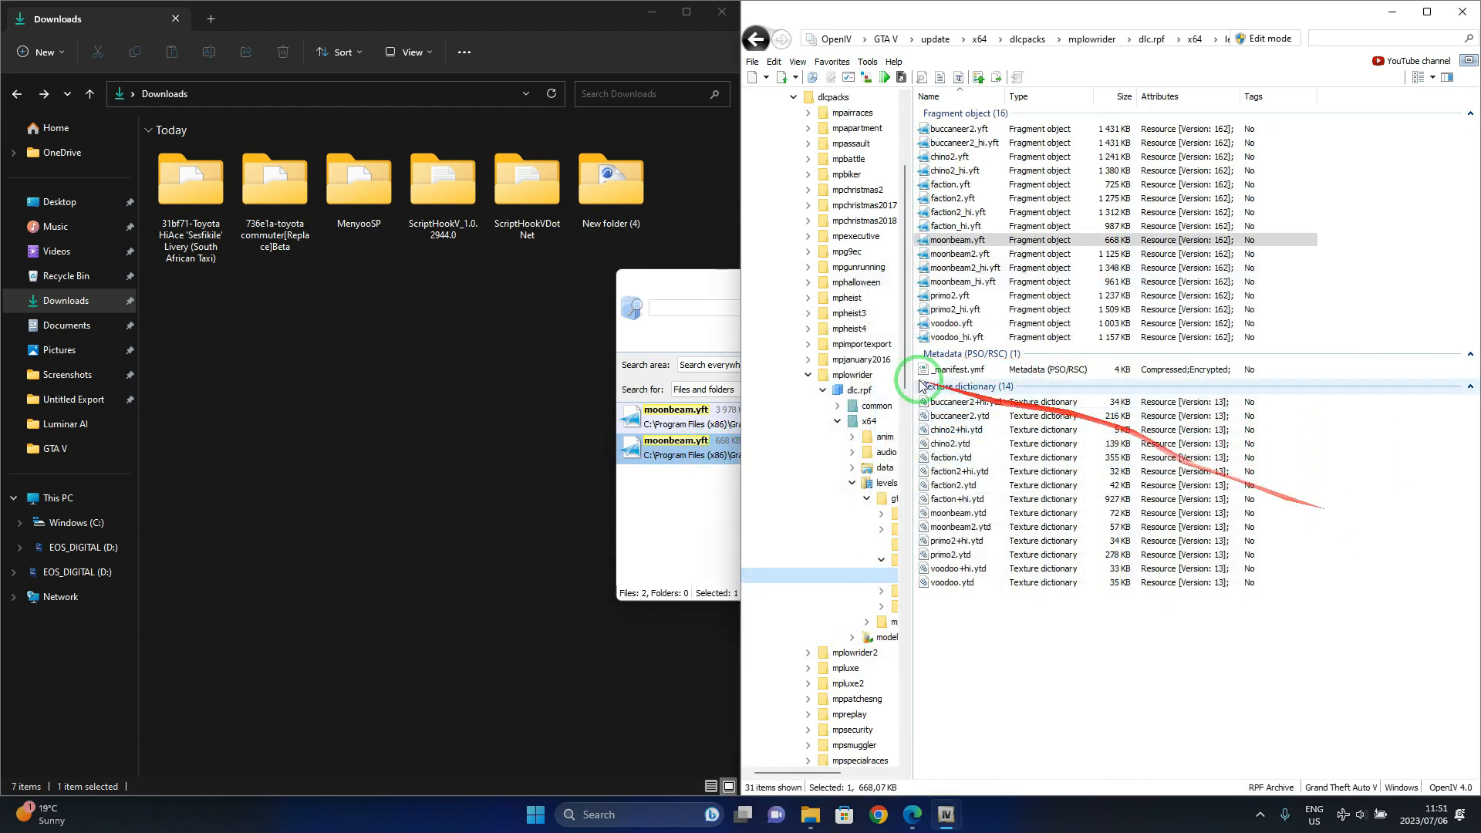
pyautogui.click(679, 290)
pyautogui.click(909, 283)
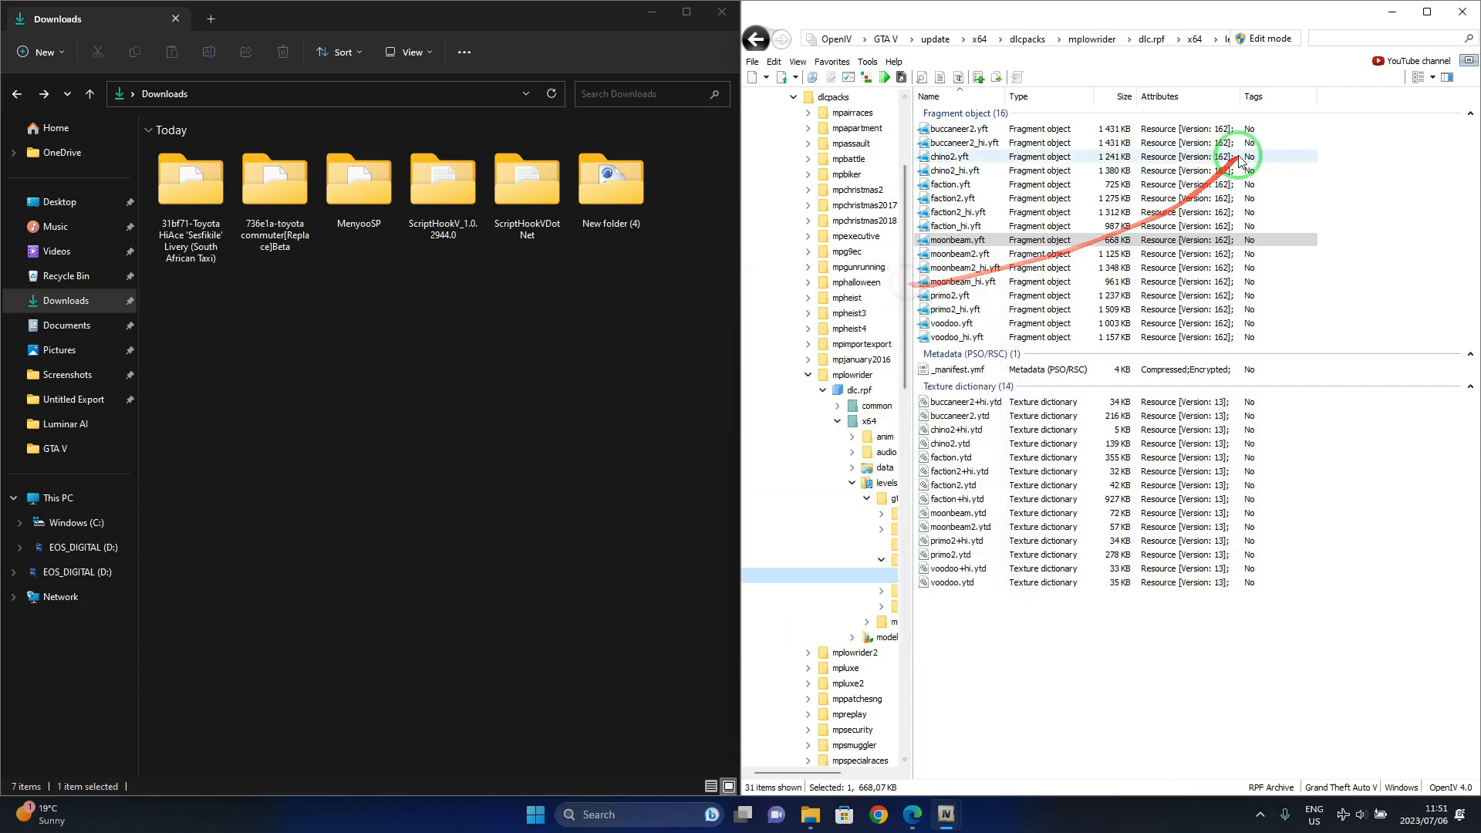
pyautogui.click(1274, 43)
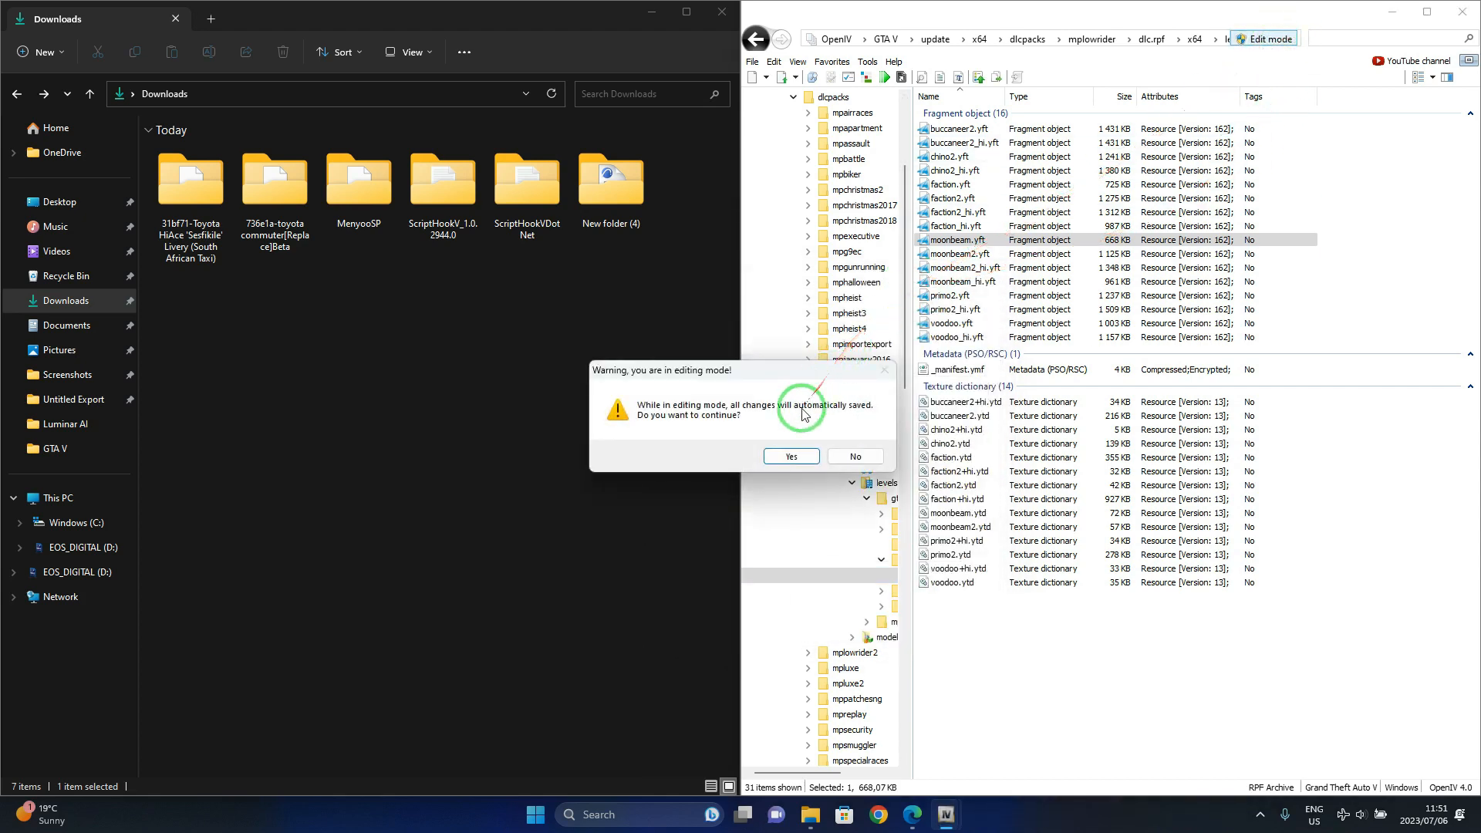
pyautogui.click(774, 461)
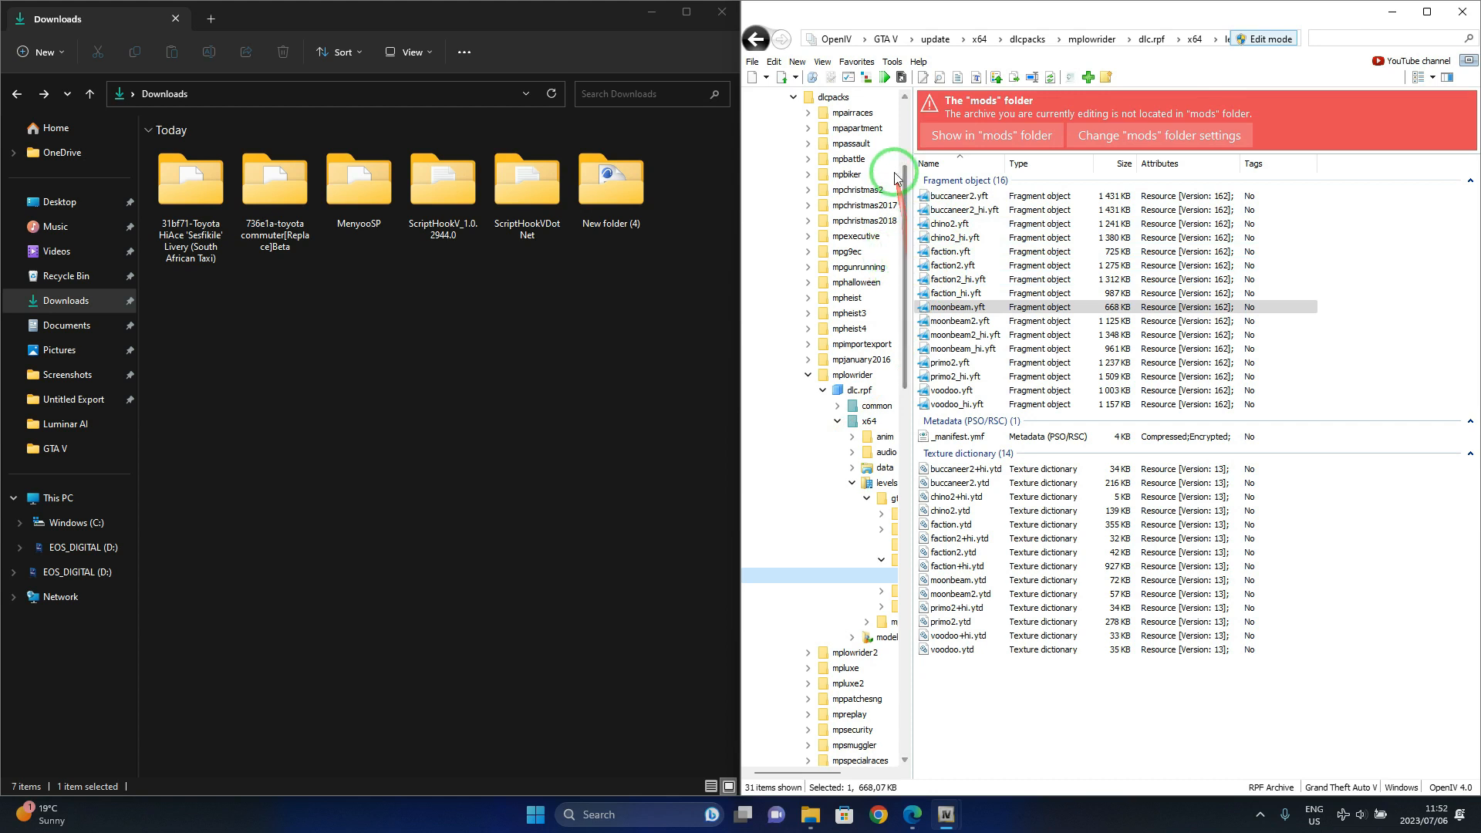
# Step: Uninstall and reinstall ASI Loader, OpenIV.ASI and openCamera in the ASI Manager
pyautogui.click(893, 62)
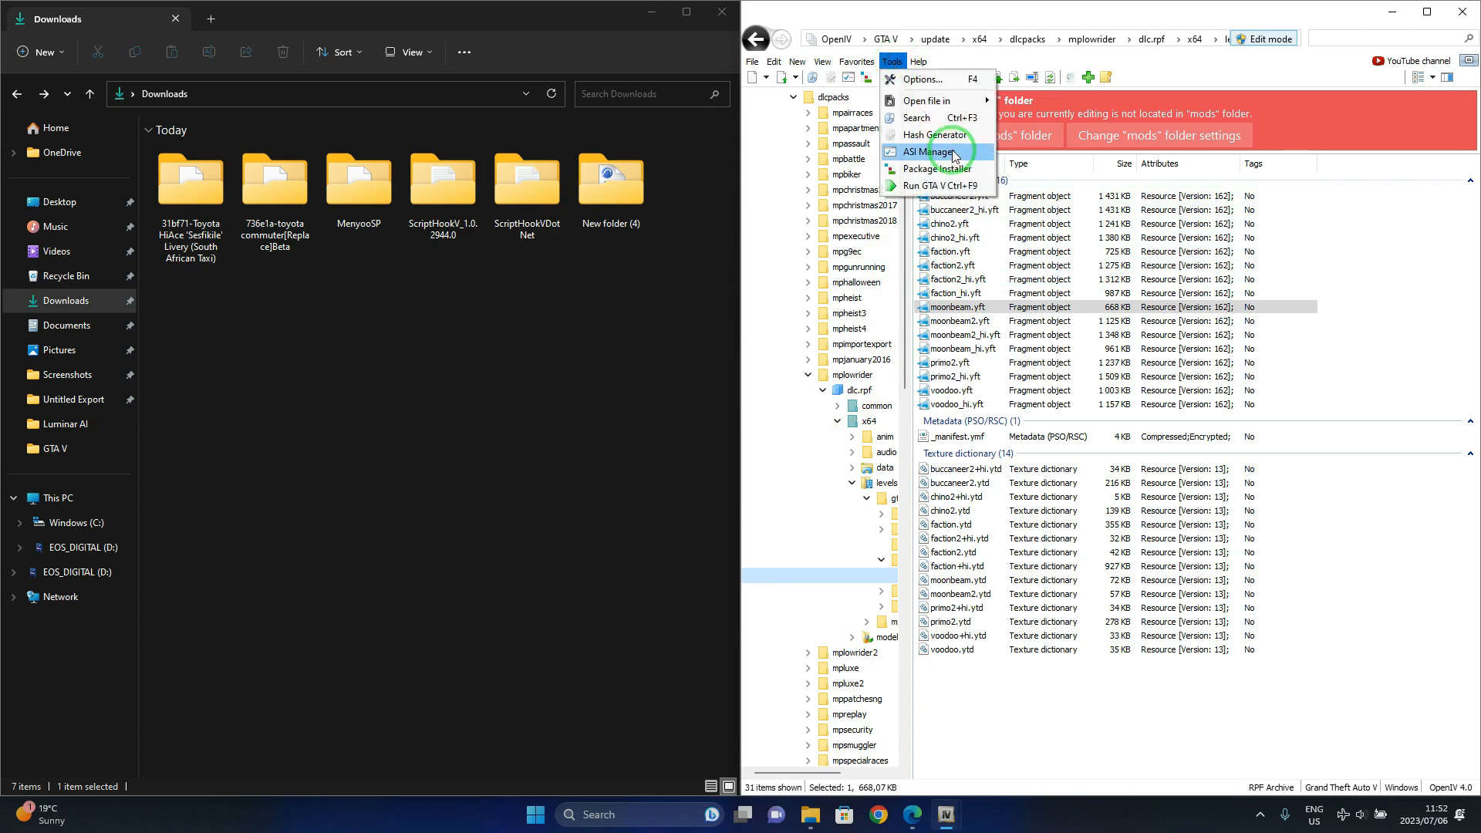
pyautogui.click(930, 152)
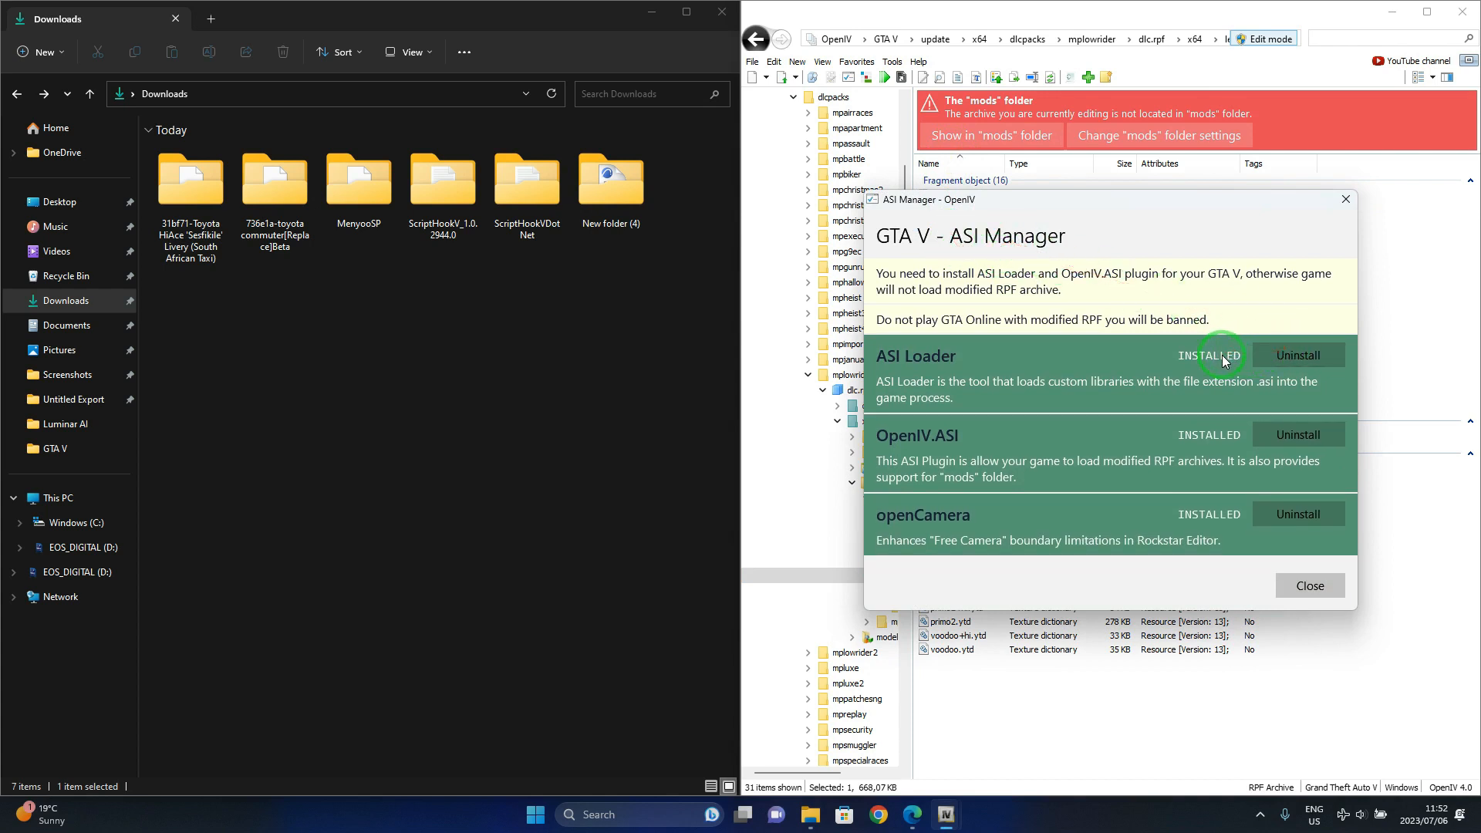
pyautogui.click(1300, 517)
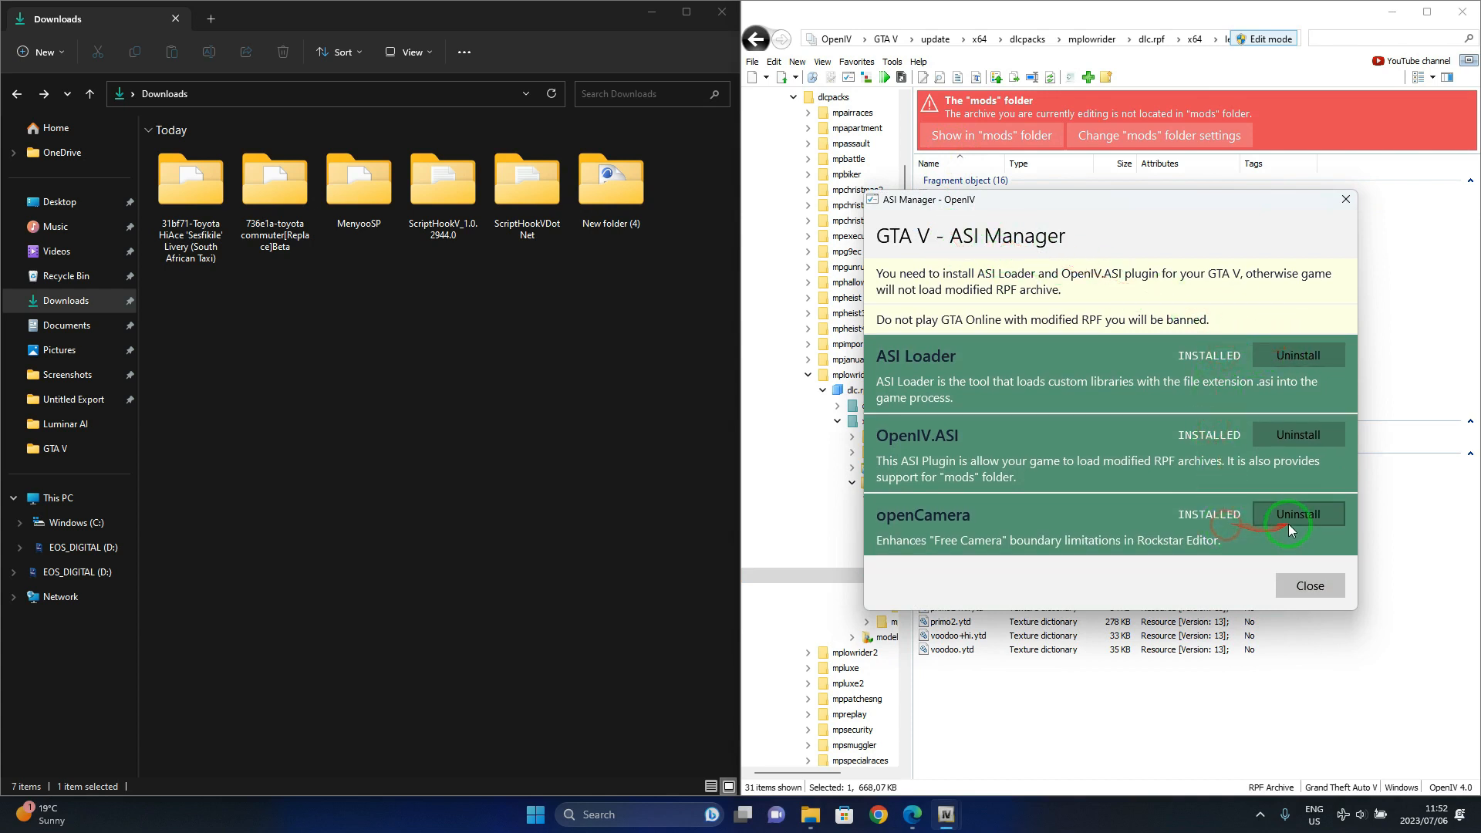
pyautogui.click(1298, 436)
pyautogui.click(1309, 358)
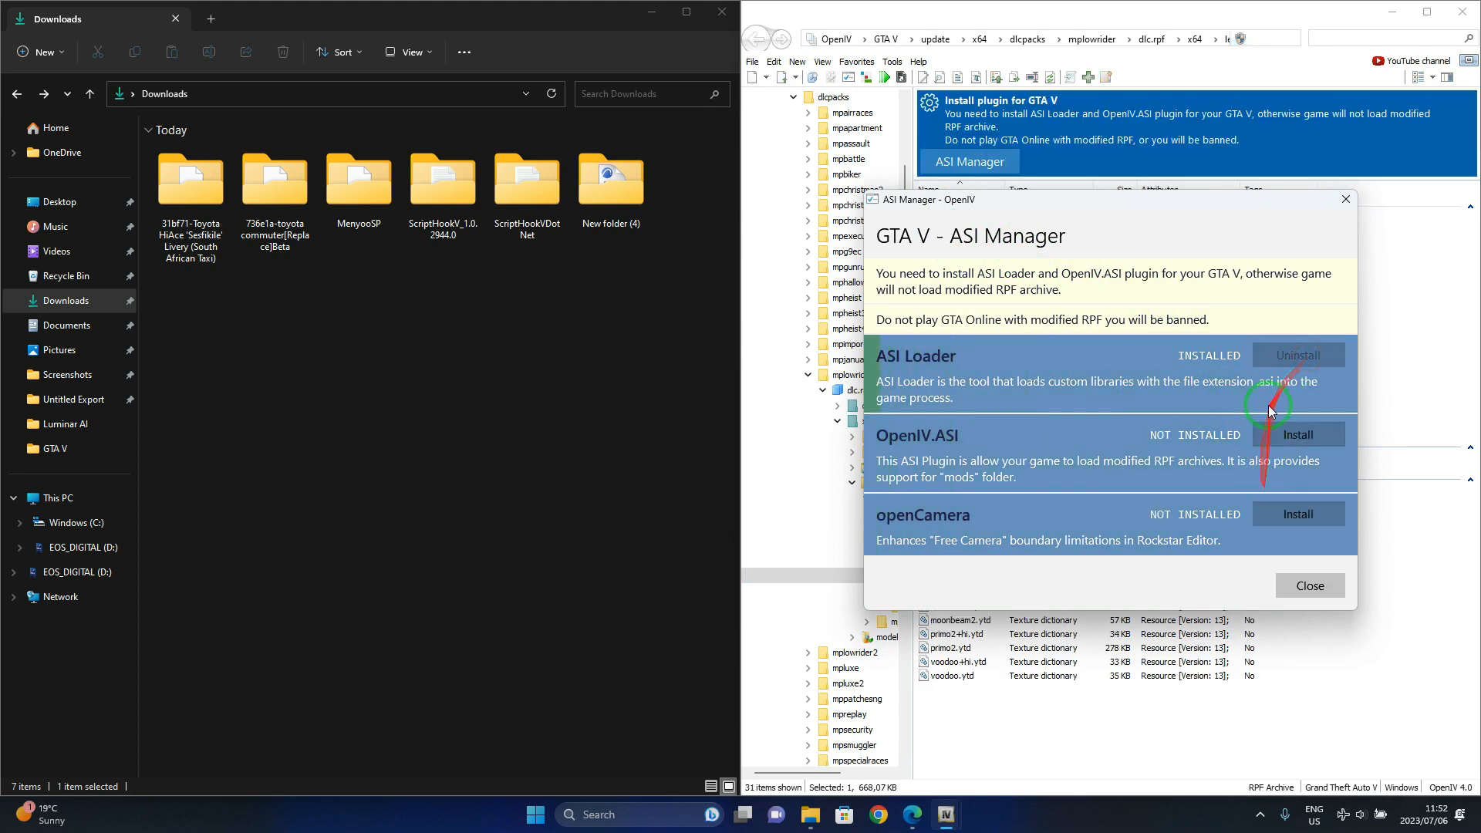
pyautogui.click(1270, 366)
pyautogui.click(1293, 436)
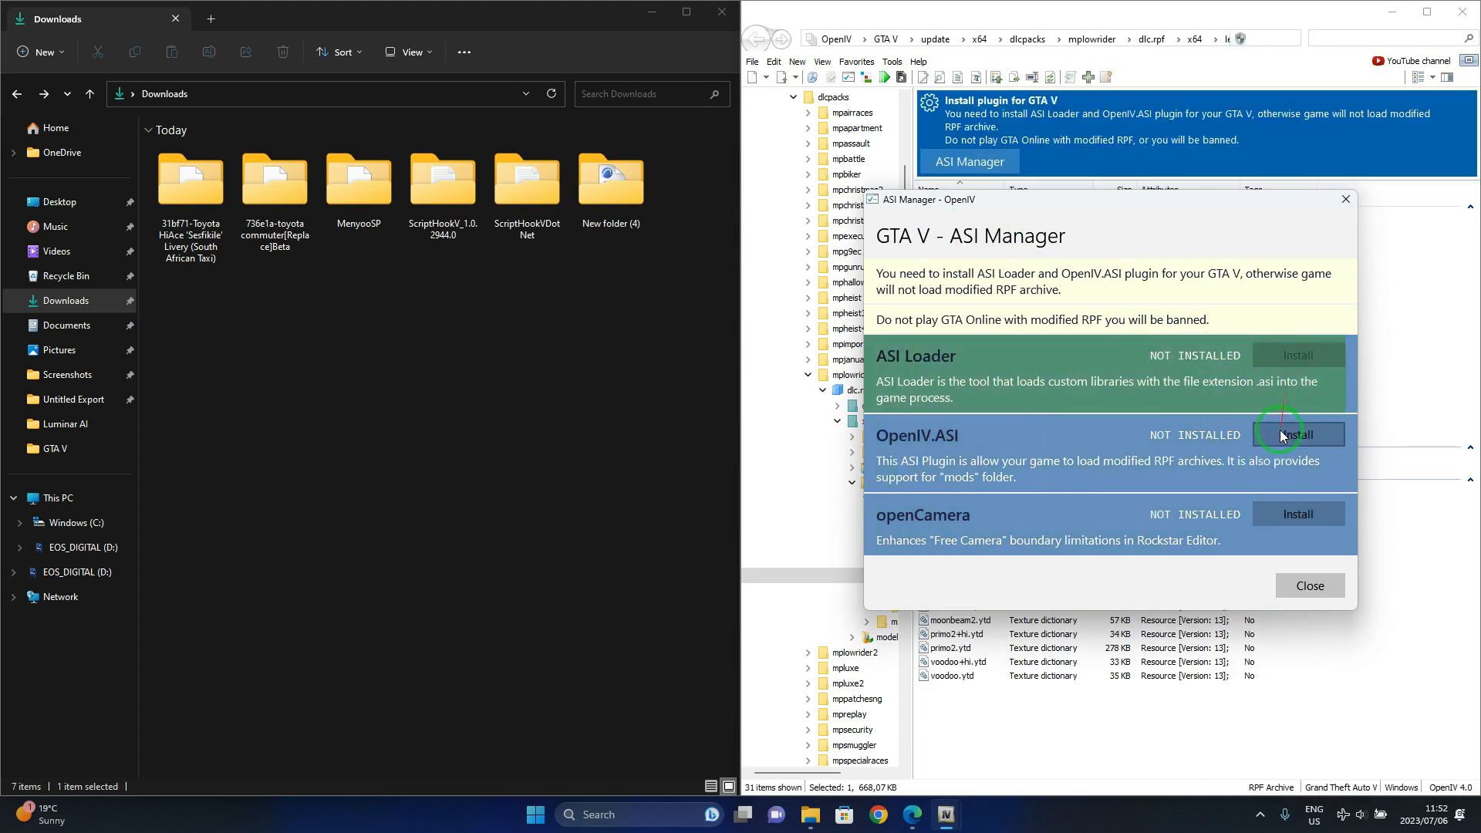
pyautogui.click(1296, 516)
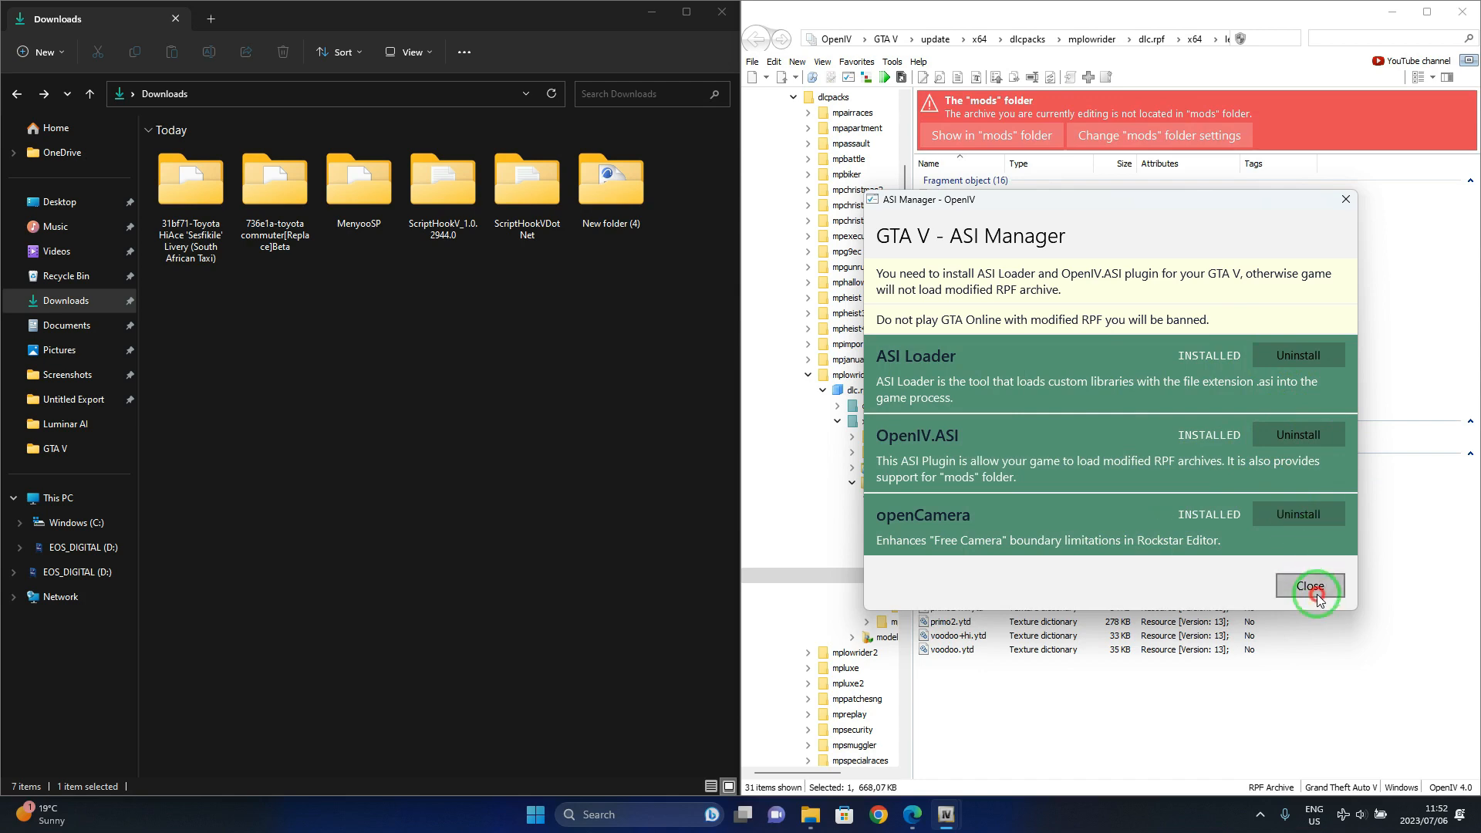
pyautogui.click(1312, 588)
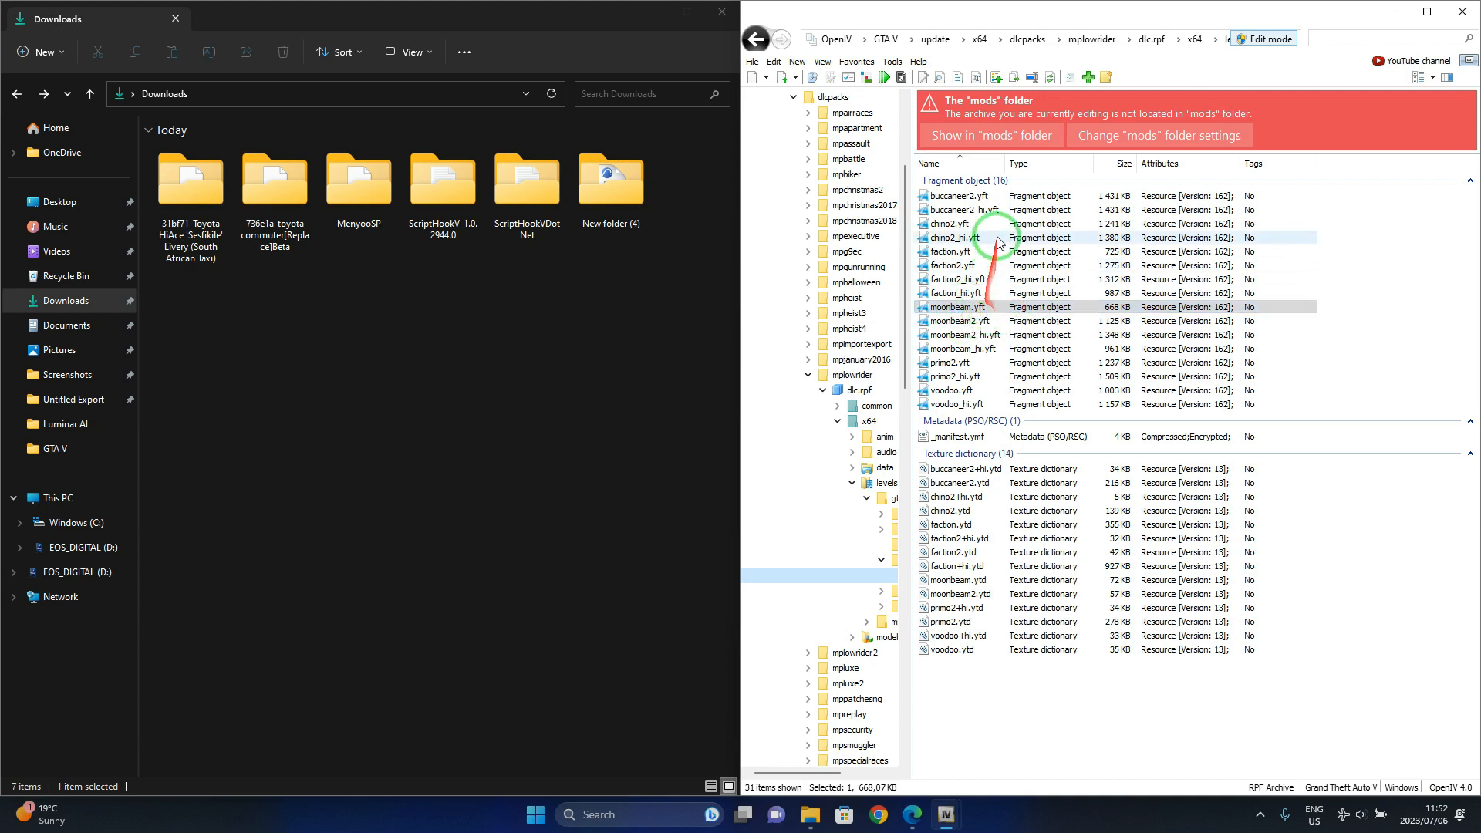
# Step: Switch to the archive's "mods" folder copy and add moonbeam.ytd, moonbeam_hi.yft and moonbeam.yft from the 736e1a-toyota commuter[Replace]Beta folder
pyautogui.click(1005, 184)
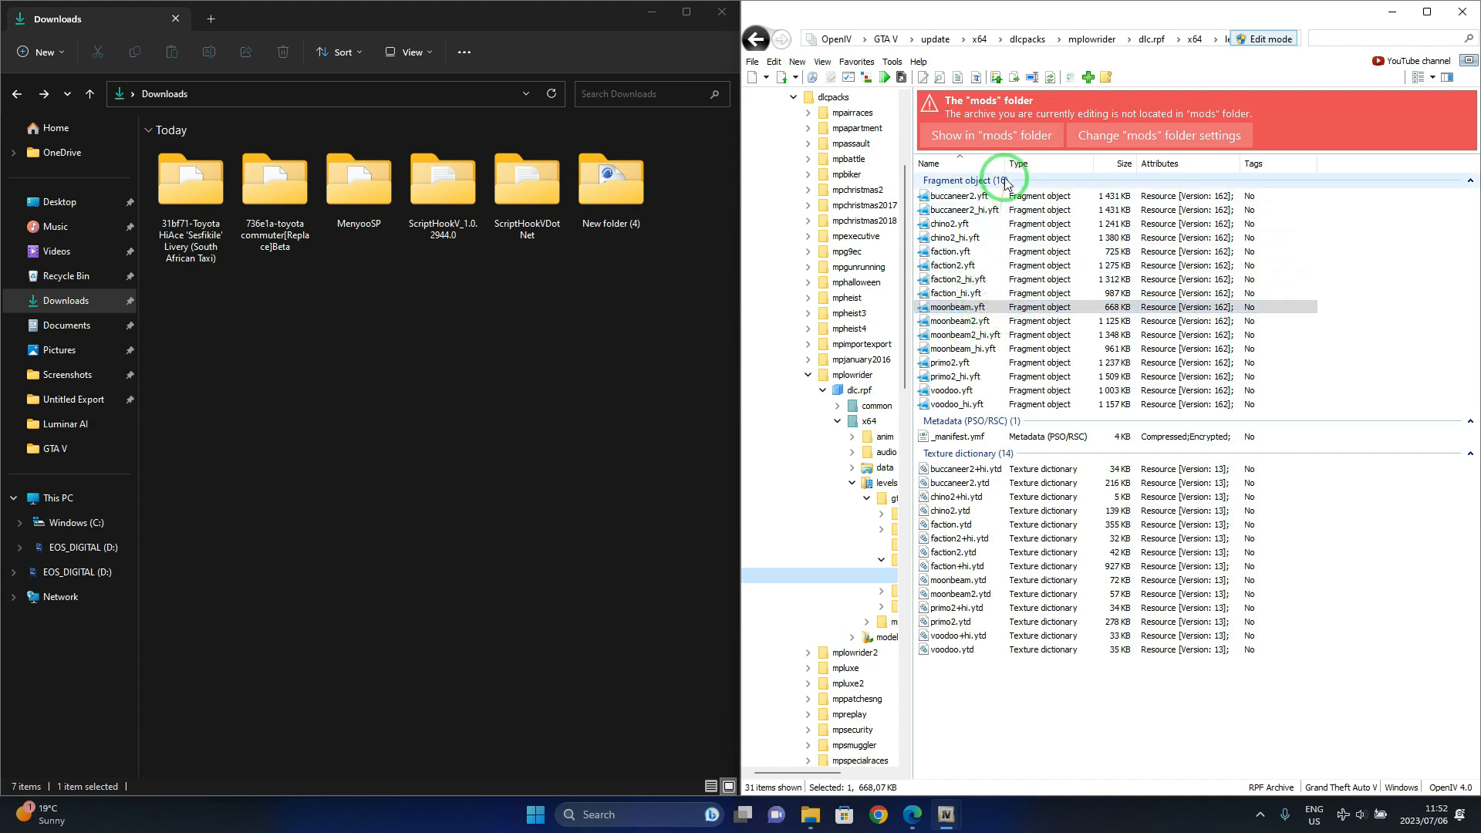
pyautogui.click(974, 138)
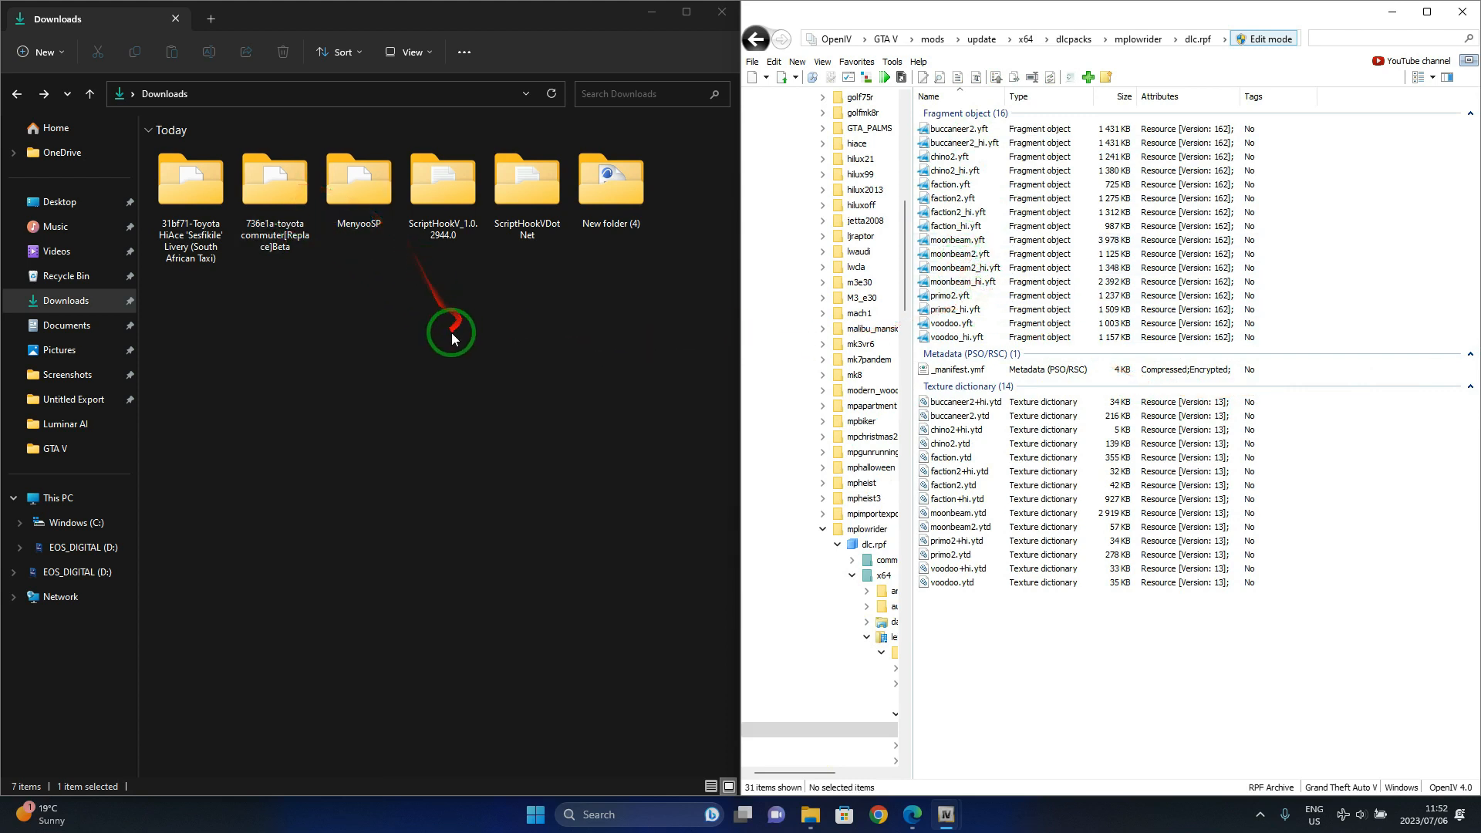
pyautogui.moveTo(255, 251); pyautogui.dragTo(285, 238)
pyautogui.doubleClick(277, 227)
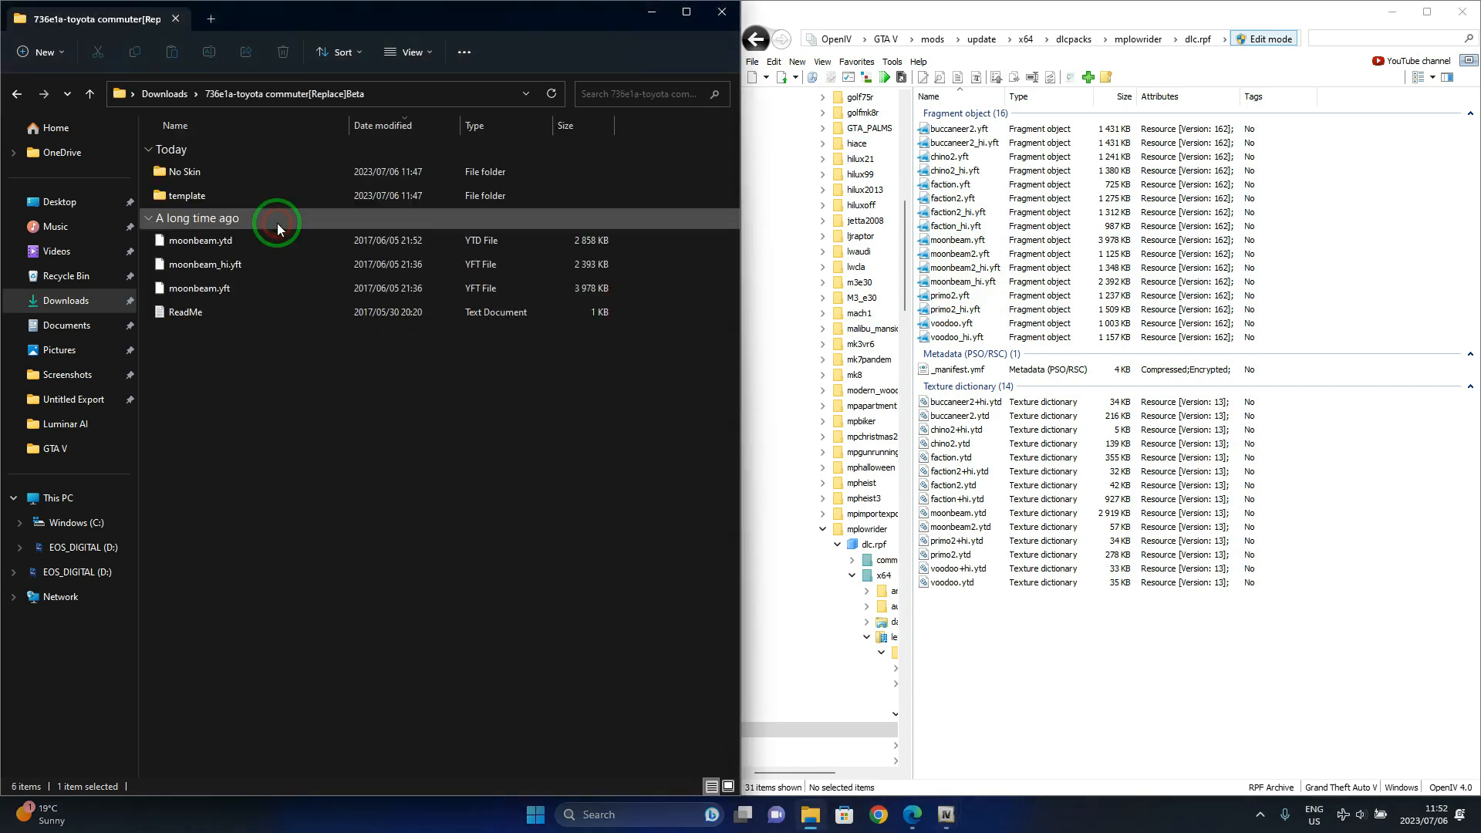
pyautogui.click(298, 295)
pyautogui.moveTo(298, 295); pyautogui.dragTo(534, 244)
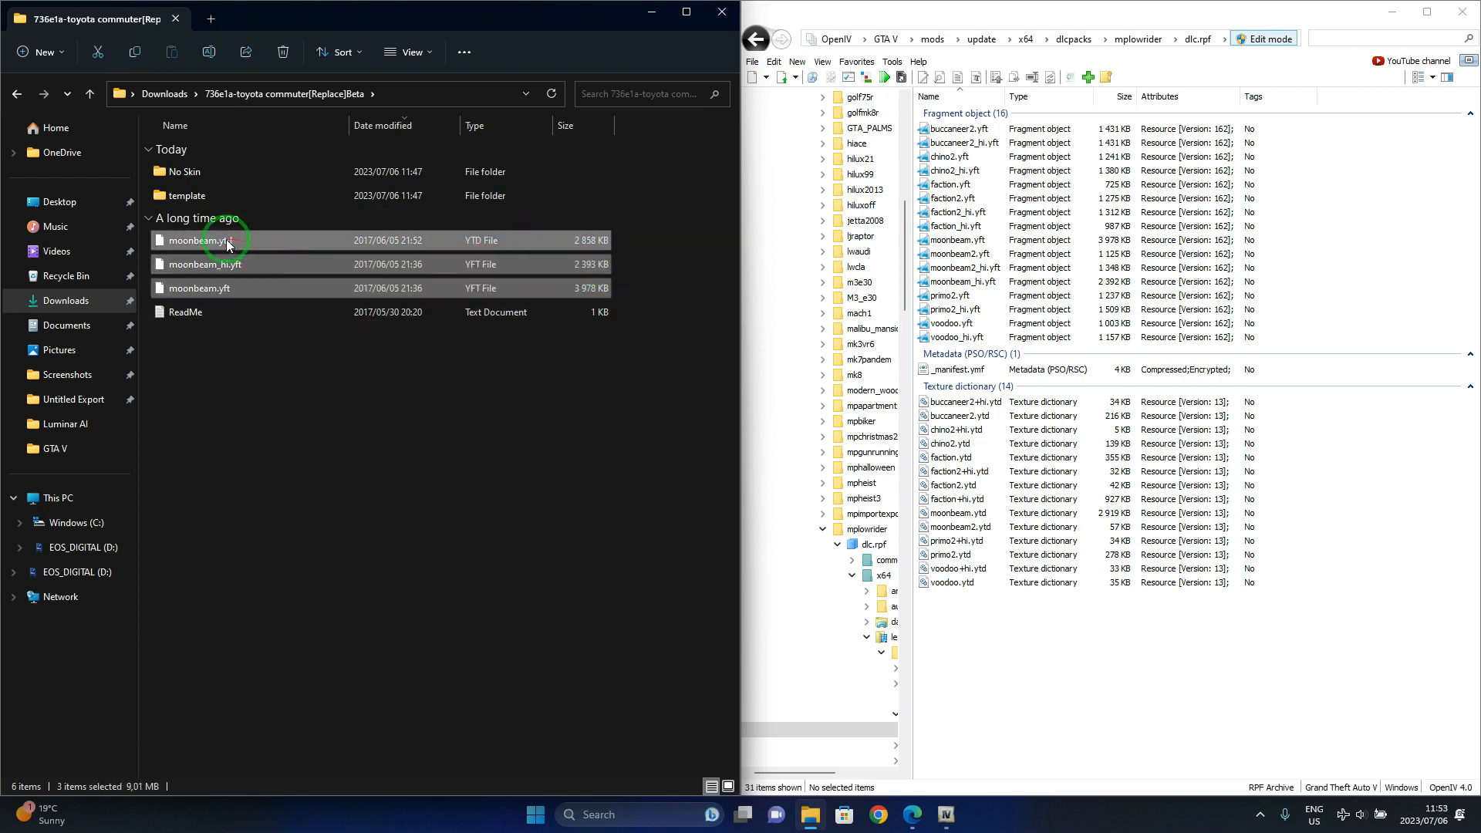
pyautogui.moveTo(206, 246); pyautogui.dragTo(1036, 459)
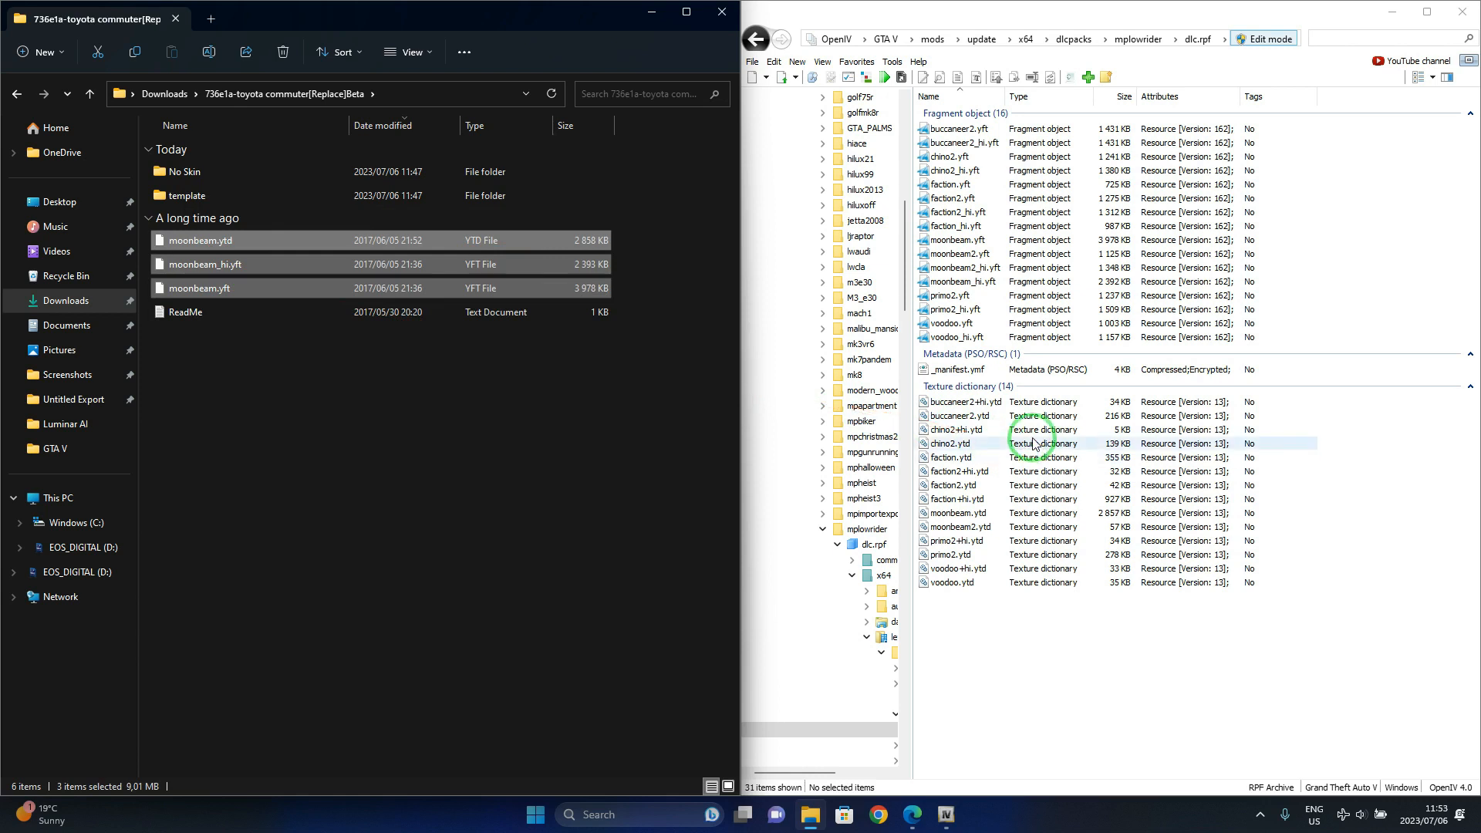
# Step: Preview the moonbeam.yft model in the Model Viewer, inspect the van from its side and close the viewer
pyautogui.click(955, 244)
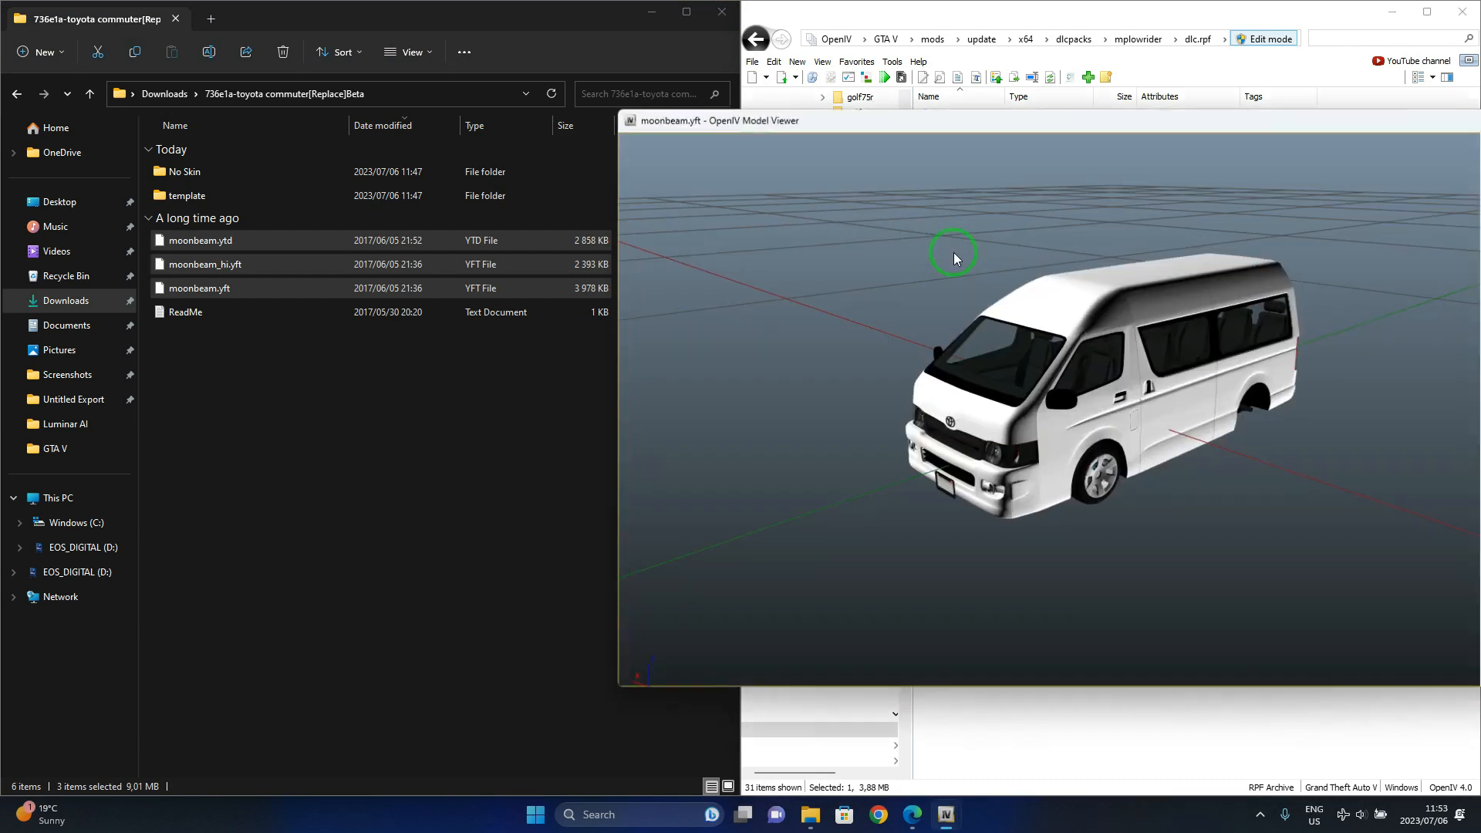
pyautogui.moveTo(968, 254)
pyautogui.mouseDown()
pyautogui.moveTo(1154, 376)
pyautogui.moveTo(1023, 341)
pyautogui.moveTo(1178, 349)
pyautogui.moveTo(1231, 205)
pyautogui.mouseUp()
pyautogui.moveTo(1252, 131); pyautogui.dragTo(1150, 205)
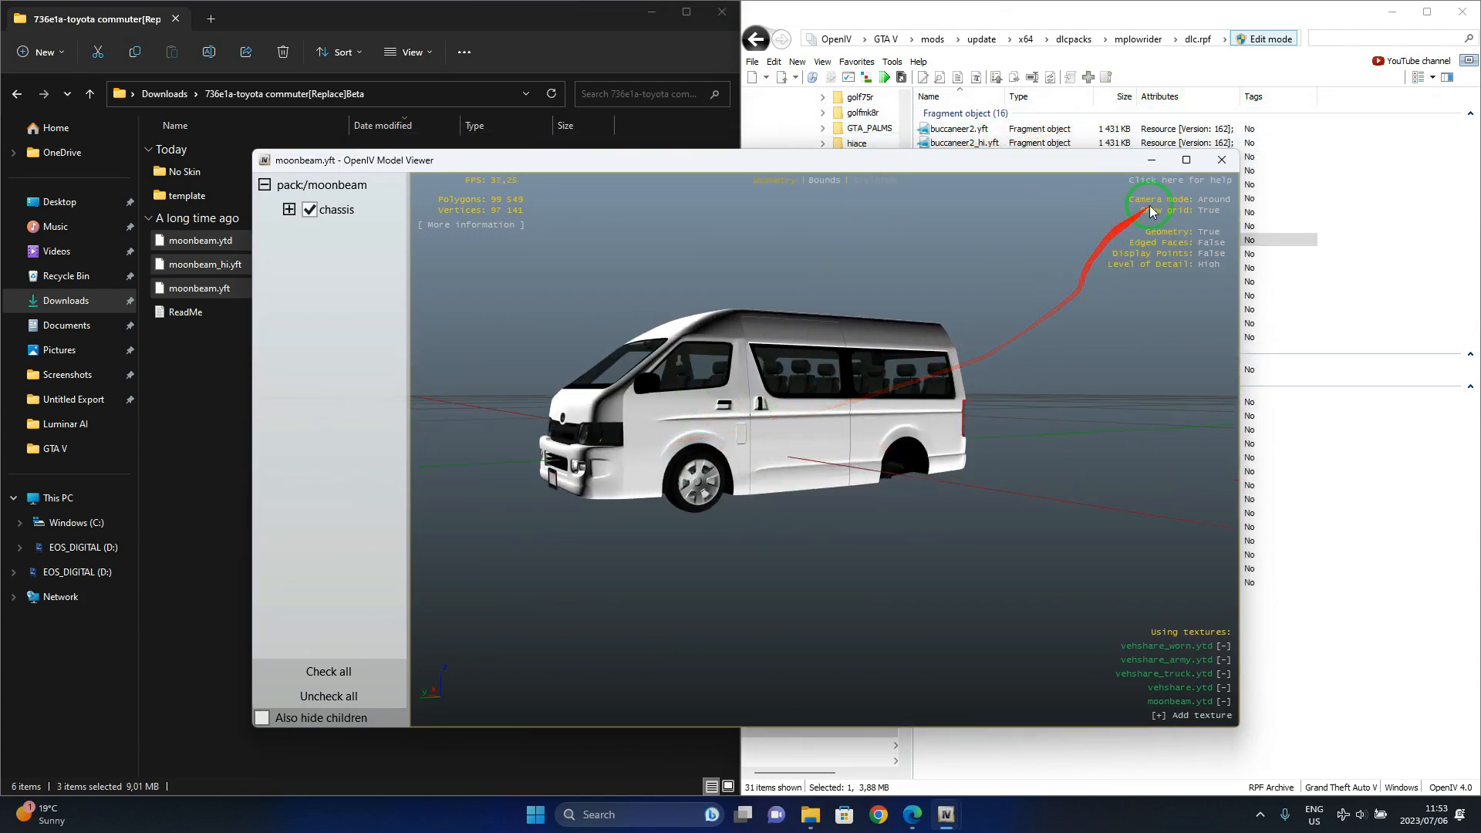
pyautogui.click(1210, 169)
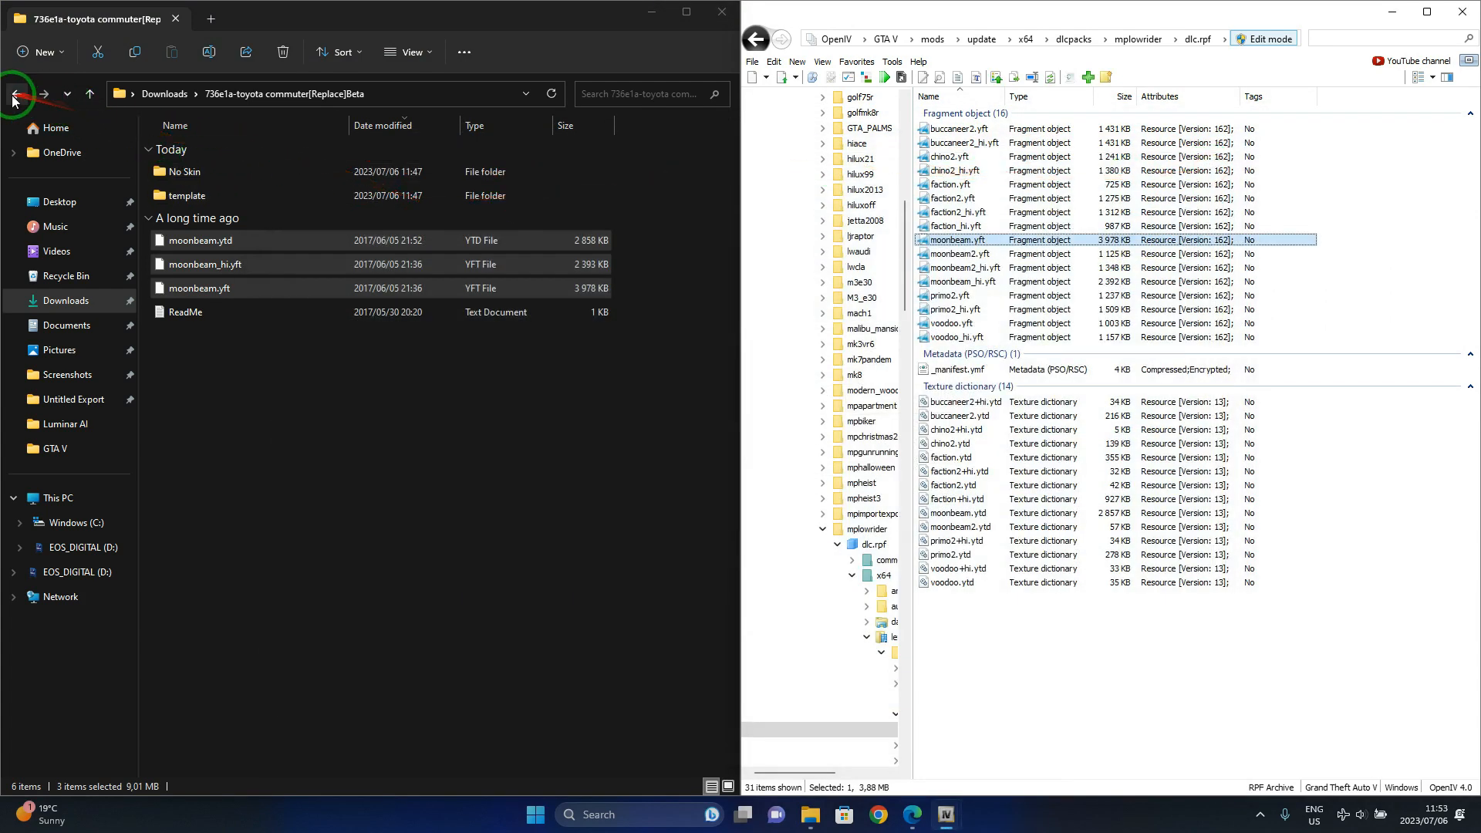
# Step: Replace moonbeam.ytd in the archive with the one from the Toyota HiAce 'Sesfikile' Livery folder and preview moonbeam.yft again
pyautogui.click(14, 95)
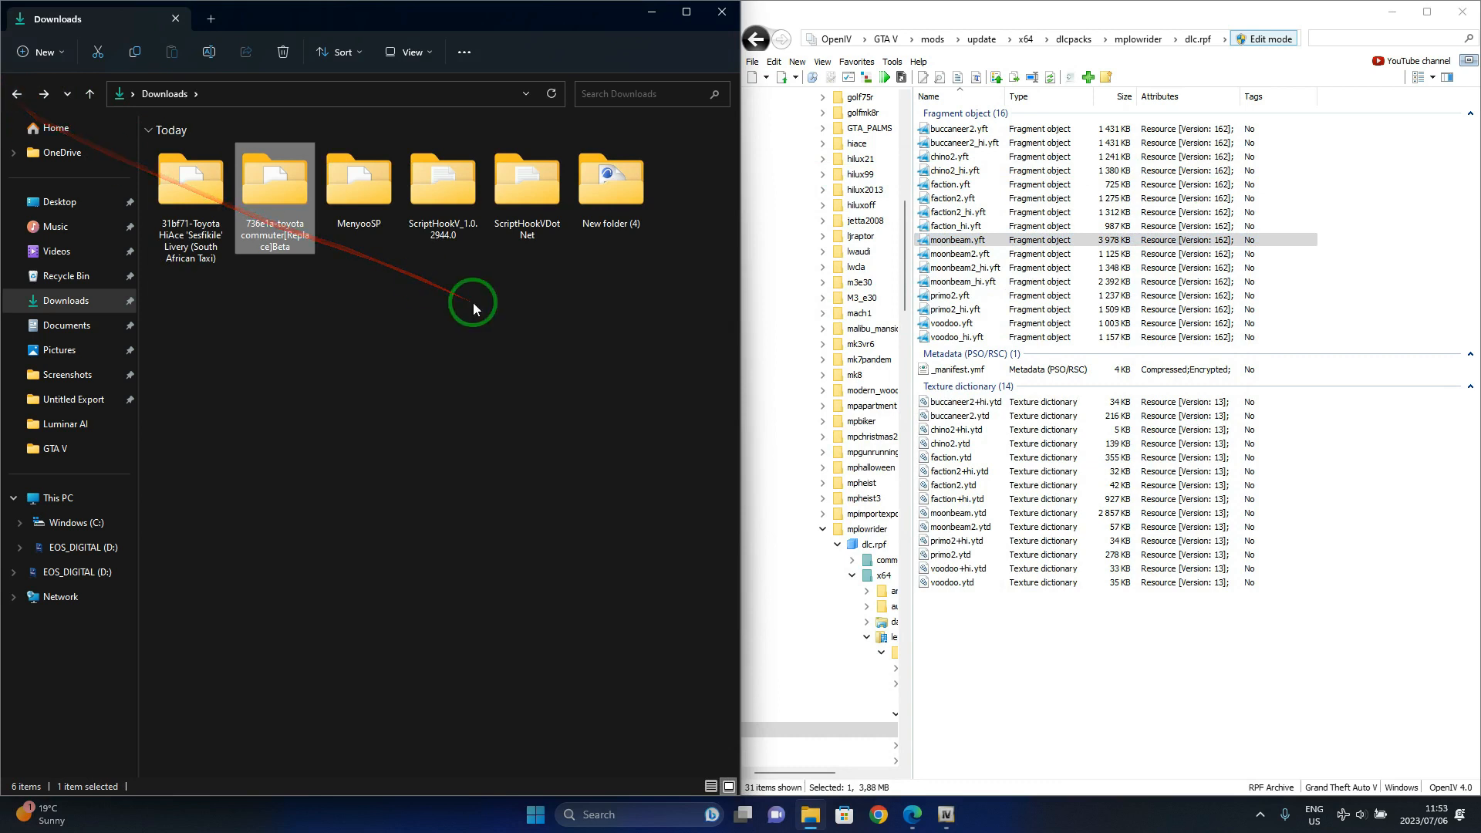
pyautogui.doubleClick(211, 235)
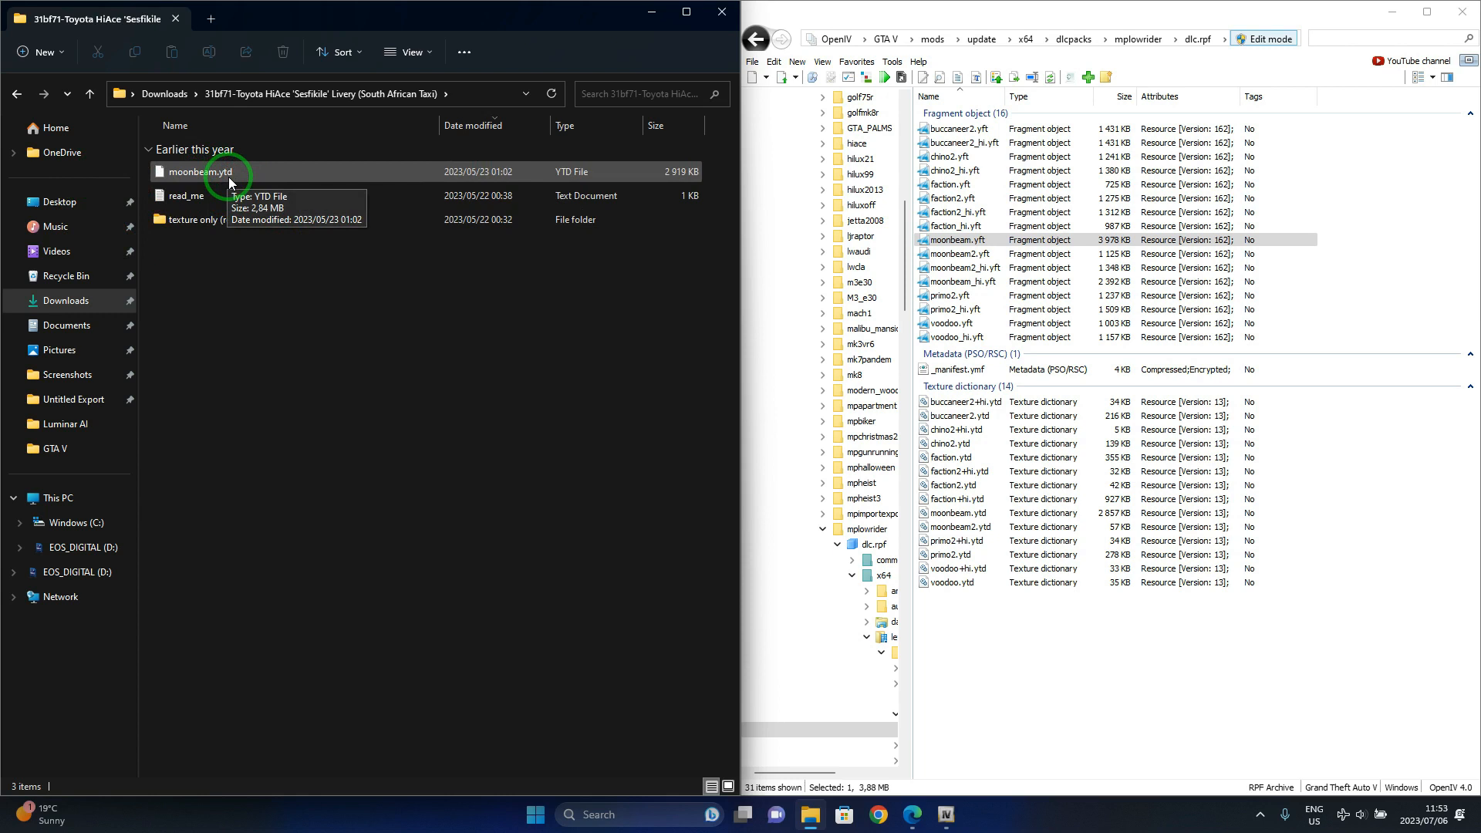
pyautogui.moveTo(193, 181); pyautogui.dragTo(1328, 518)
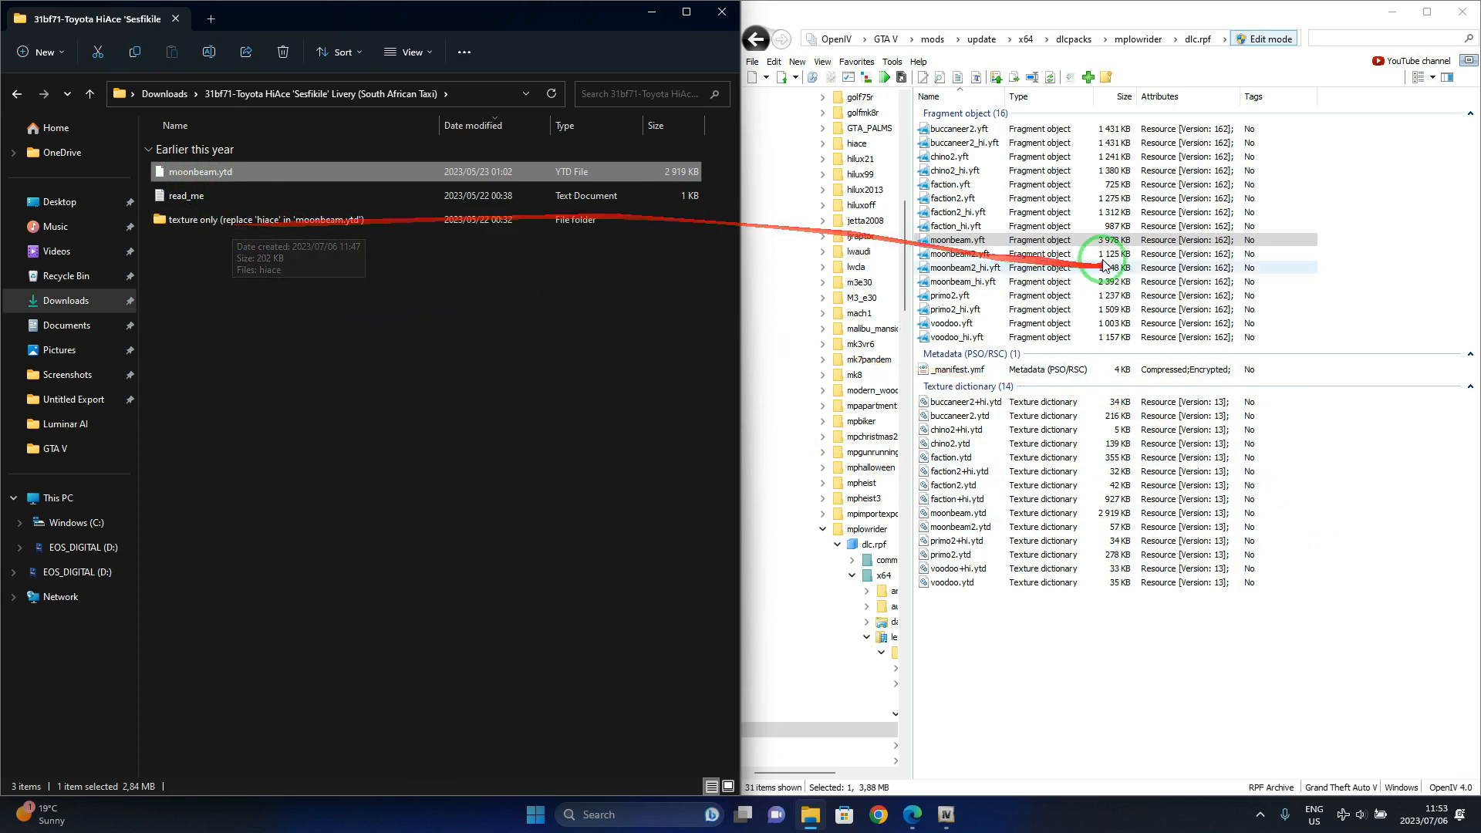
pyautogui.click(971, 241)
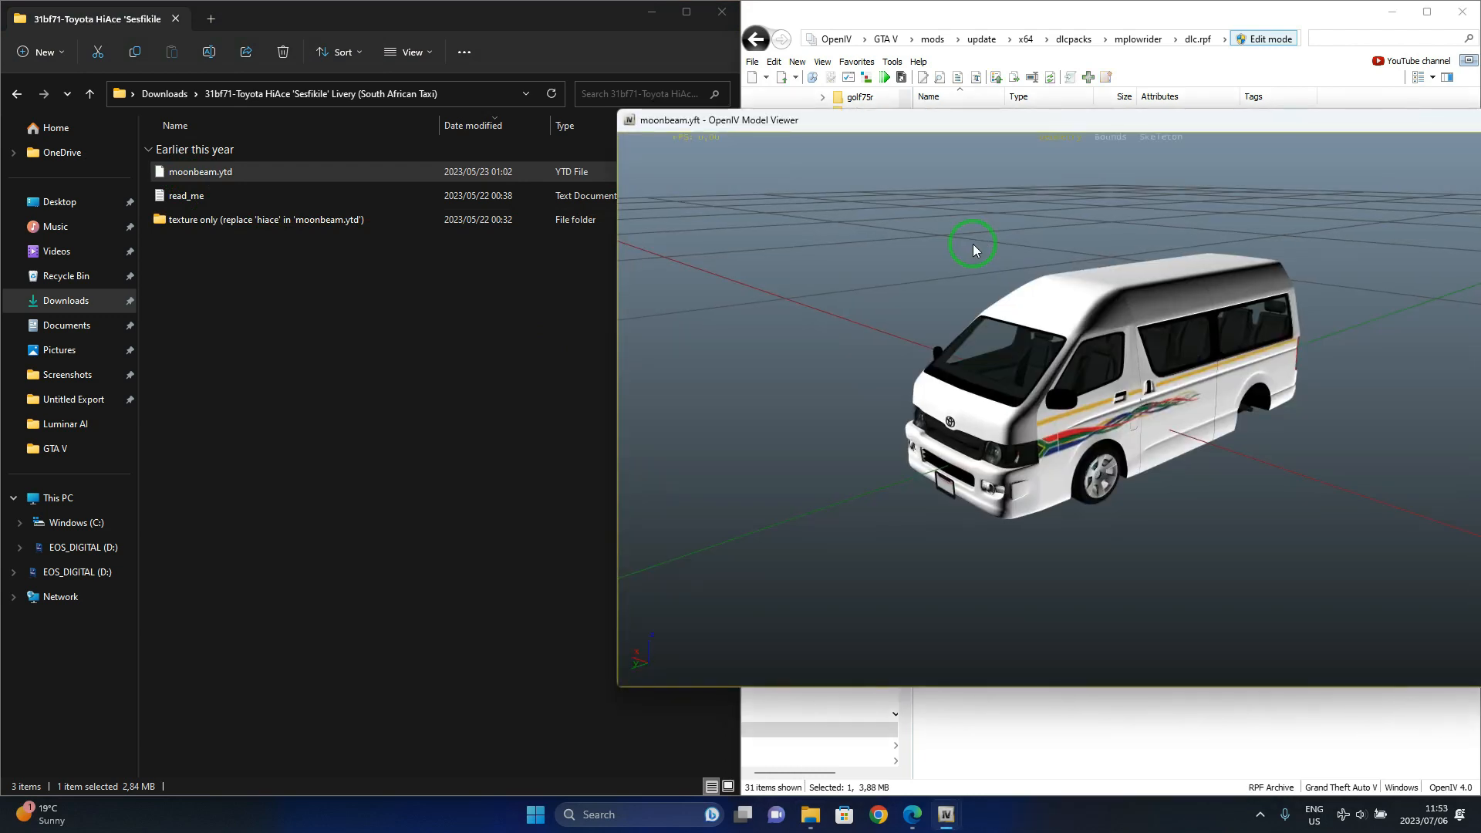
# Step: Inspect the liveried moonbeam van from its rear and front in the Model Viewer, then close the viewer
pyautogui.moveTo(1259, 386); pyautogui.dragTo(1171, 263)
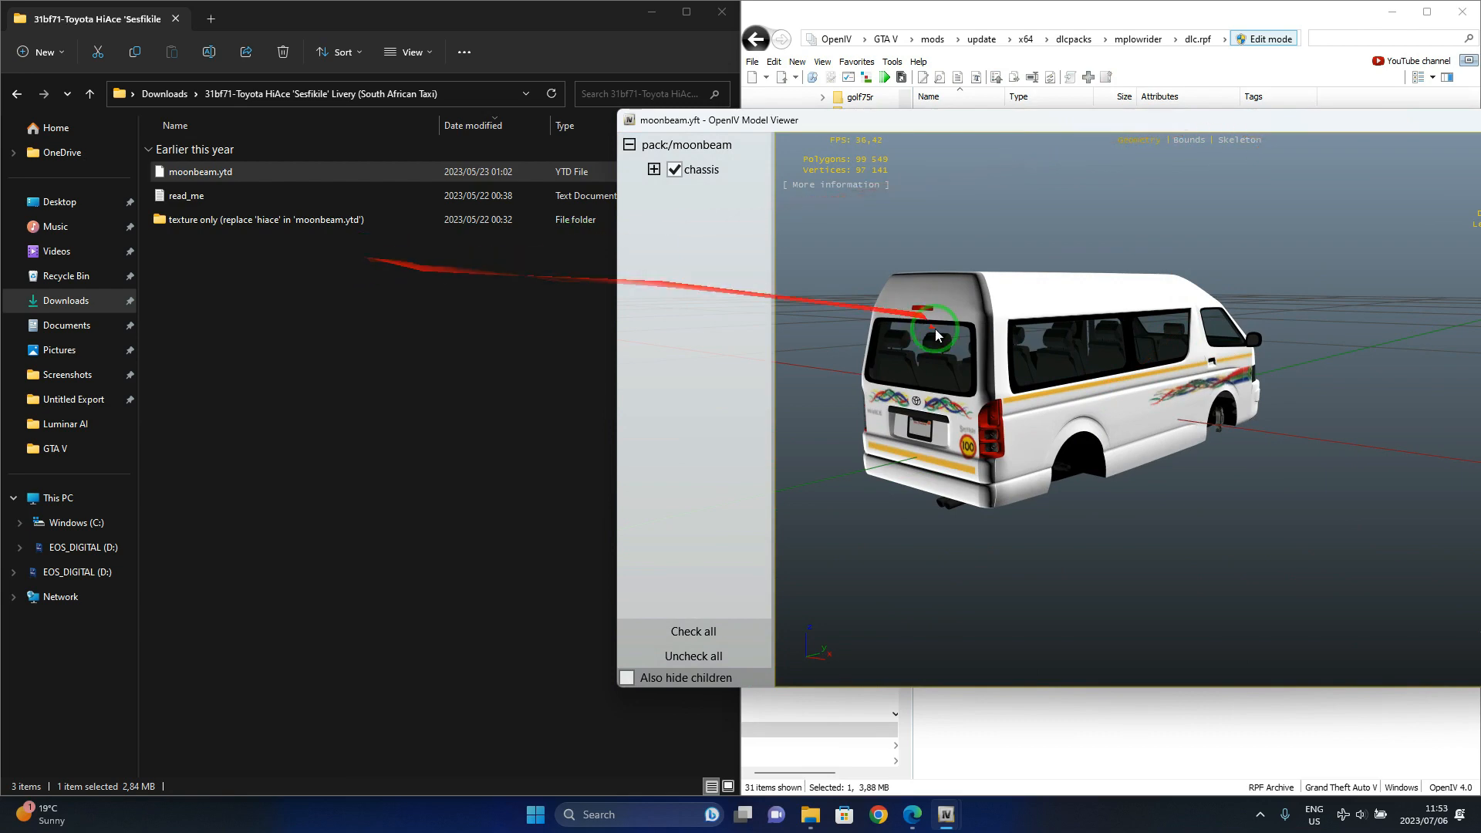
pyautogui.moveTo(976, 328); pyautogui.dragTo(965, 274)
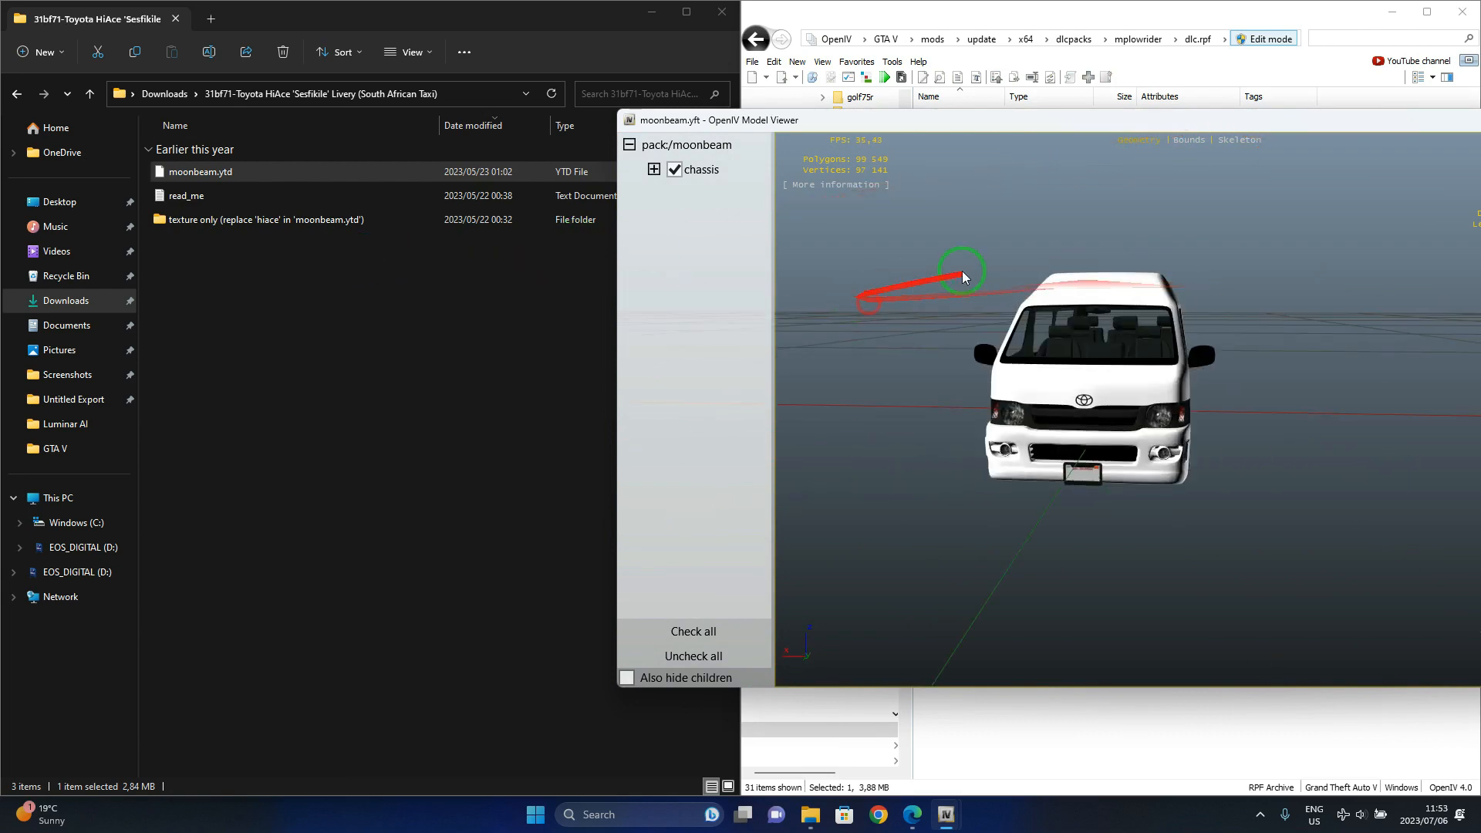
pyautogui.moveTo(1301, 119); pyautogui.dragTo(713, 168)
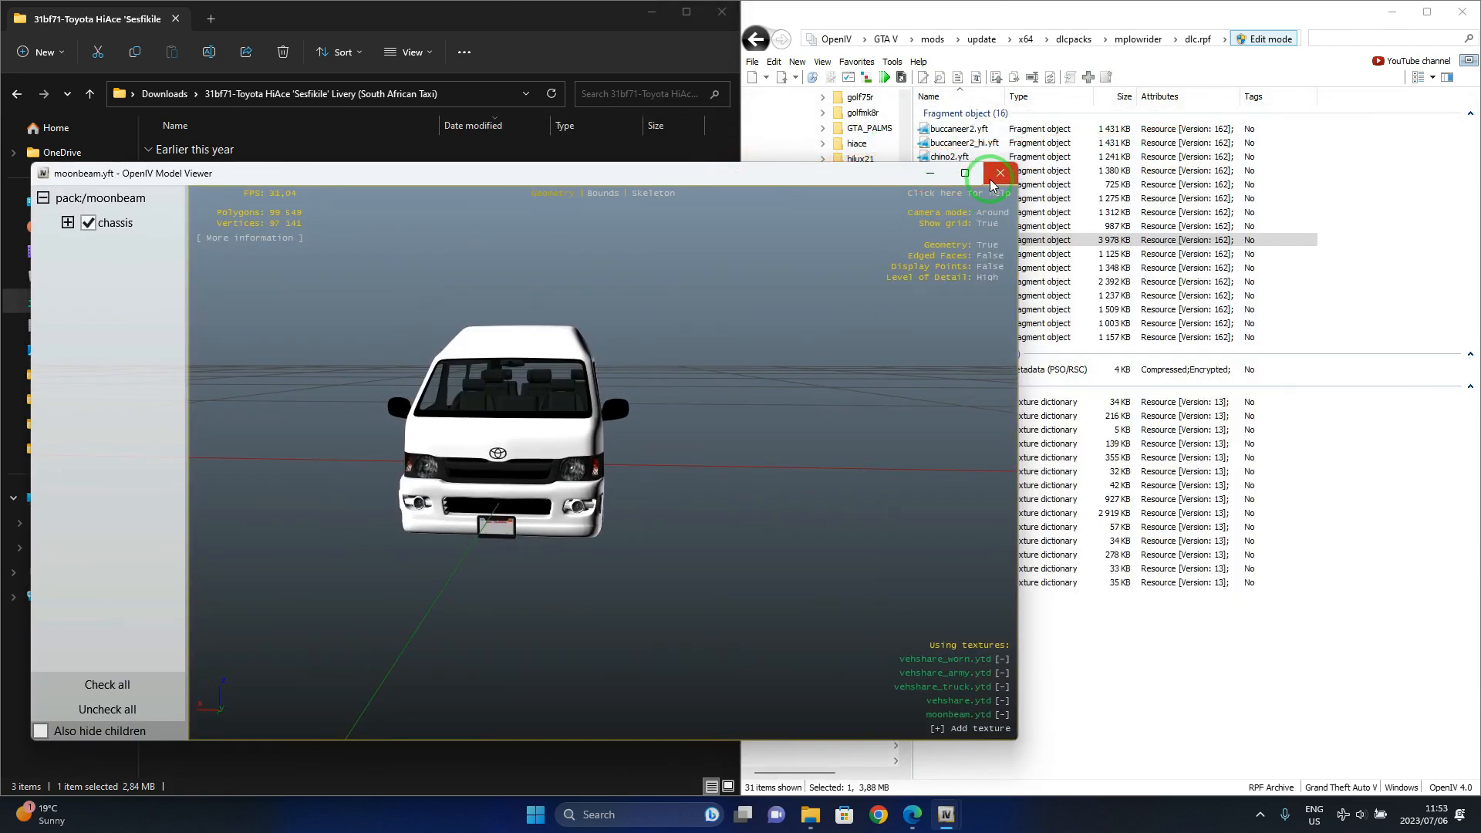
pyautogui.click(992, 178)
# Step: Add Menyoo.asi and the menyooStuff folder from the MenyooSP download to the GTA V root folder in OpenIV
pyautogui.click(14, 98)
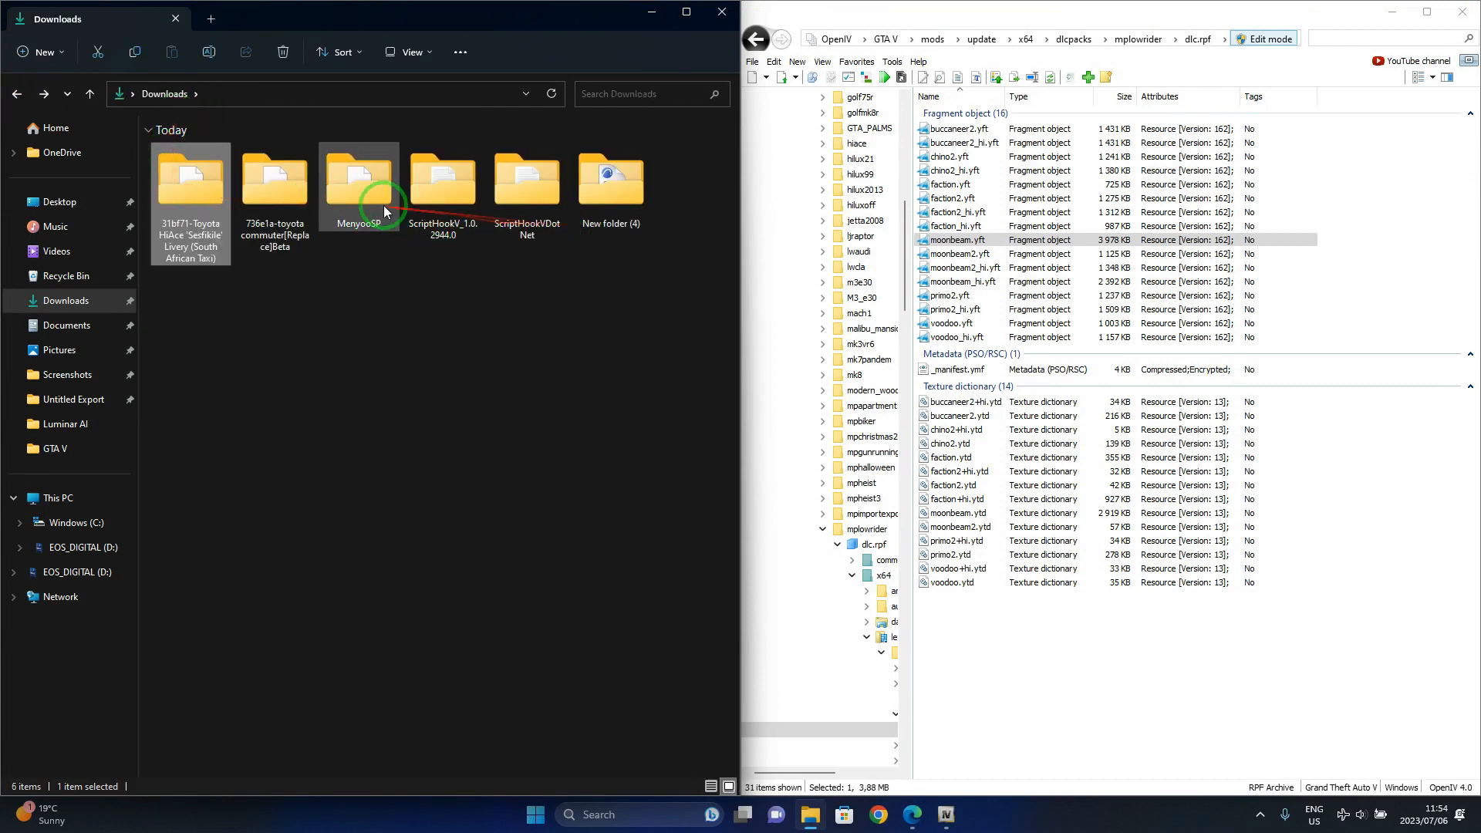
pyautogui.scroll(10, 847, 279)
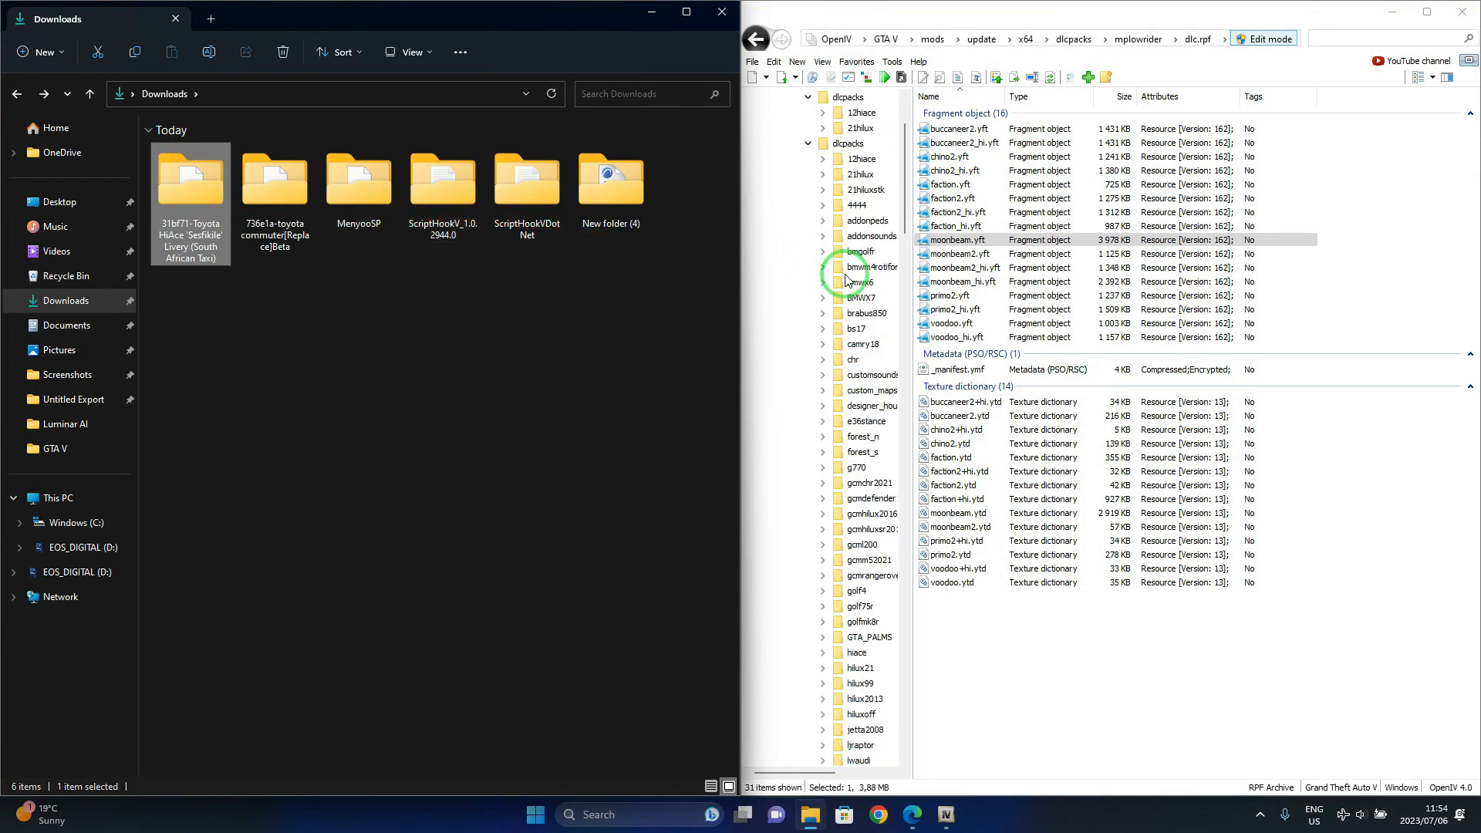
pyautogui.scroll(2, 847, 280)
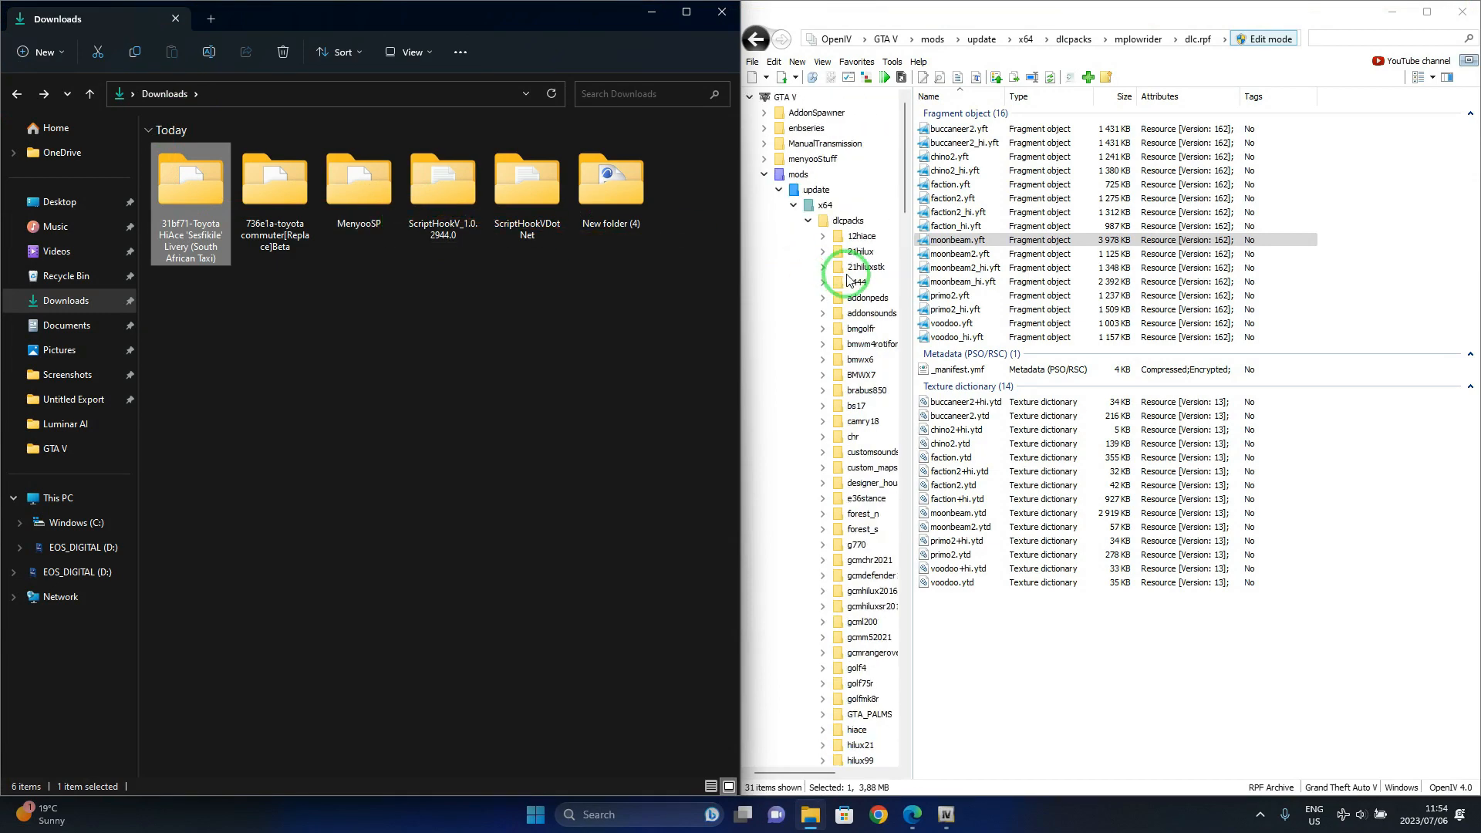
pyautogui.click(786, 99)
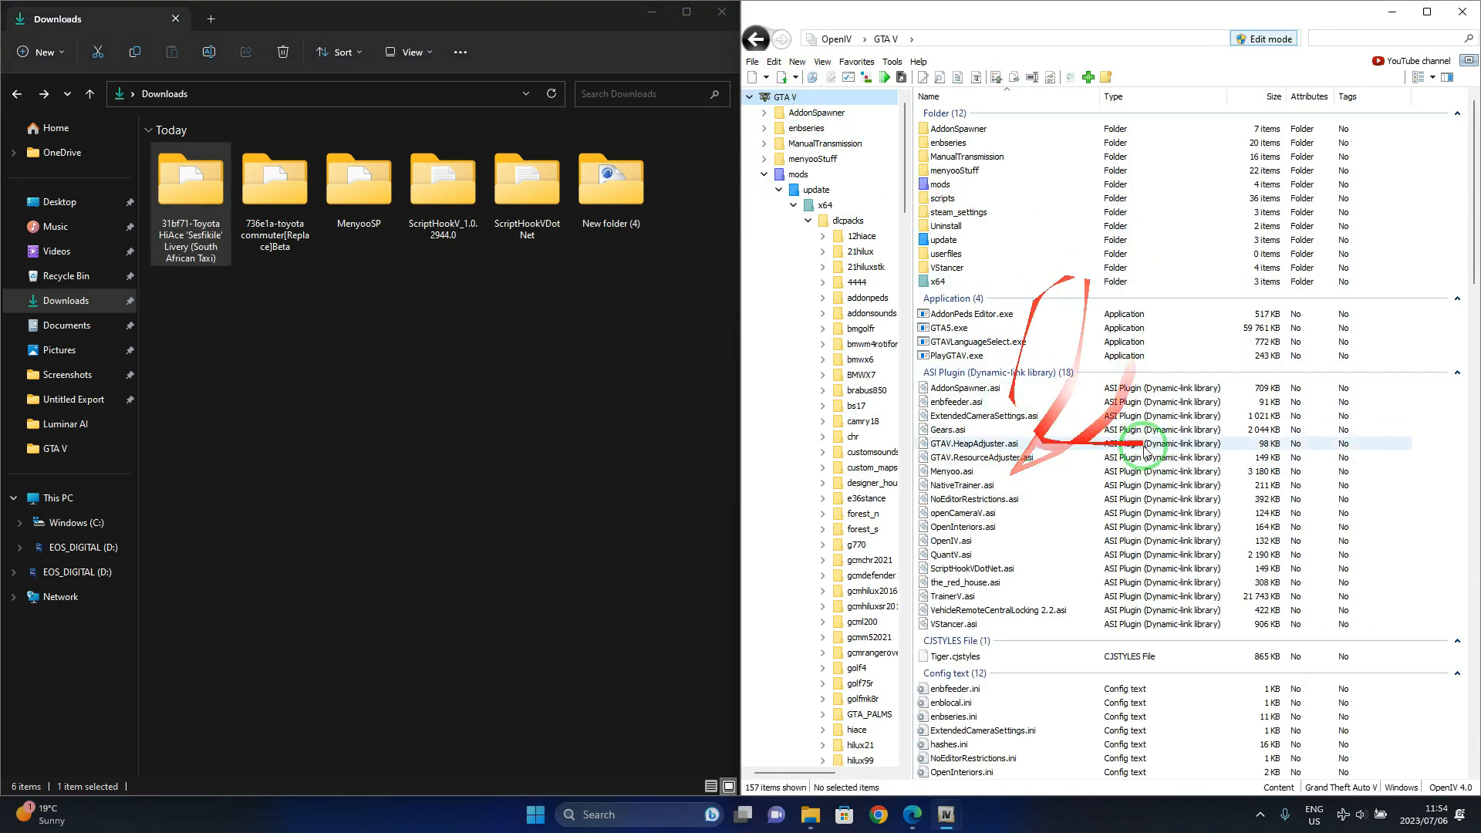
pyautogui.doubleClick(339, 202)
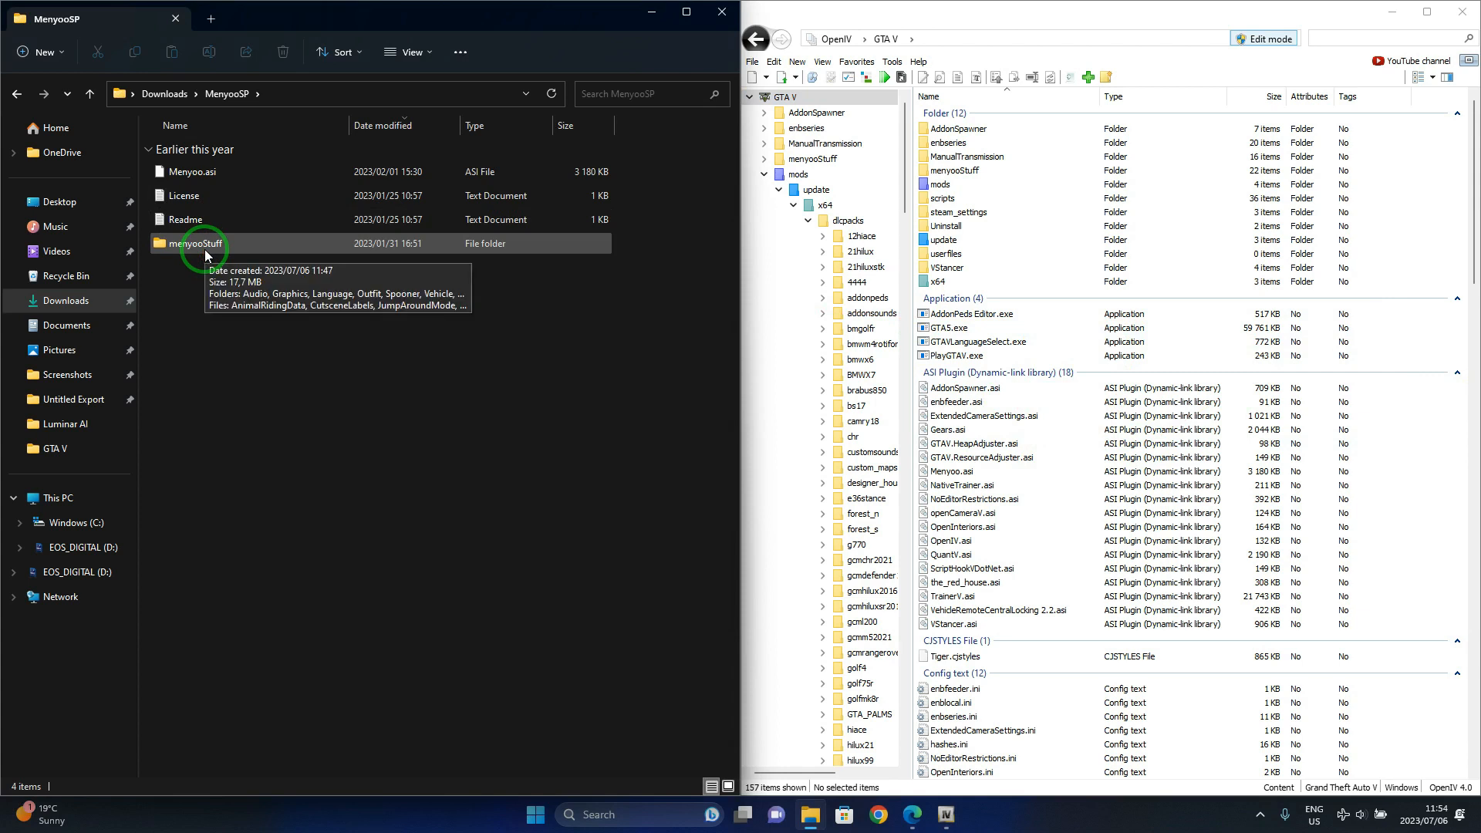
pyautogui.click(202, 246)
pyautogui.click(210, 179)
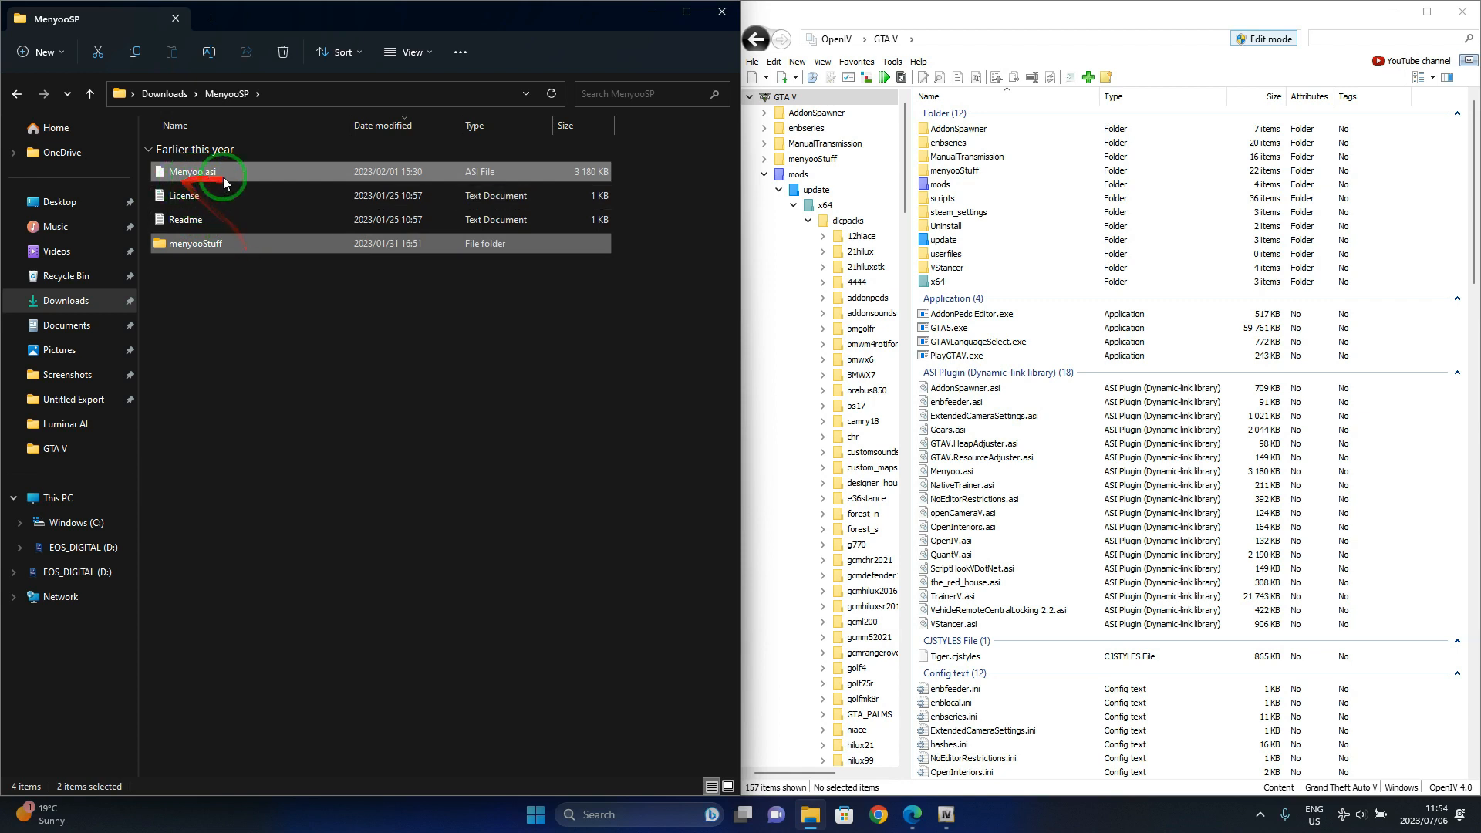
pyautogui.moveTo(188, 247); pyautogui.dragTo(1008, 434)
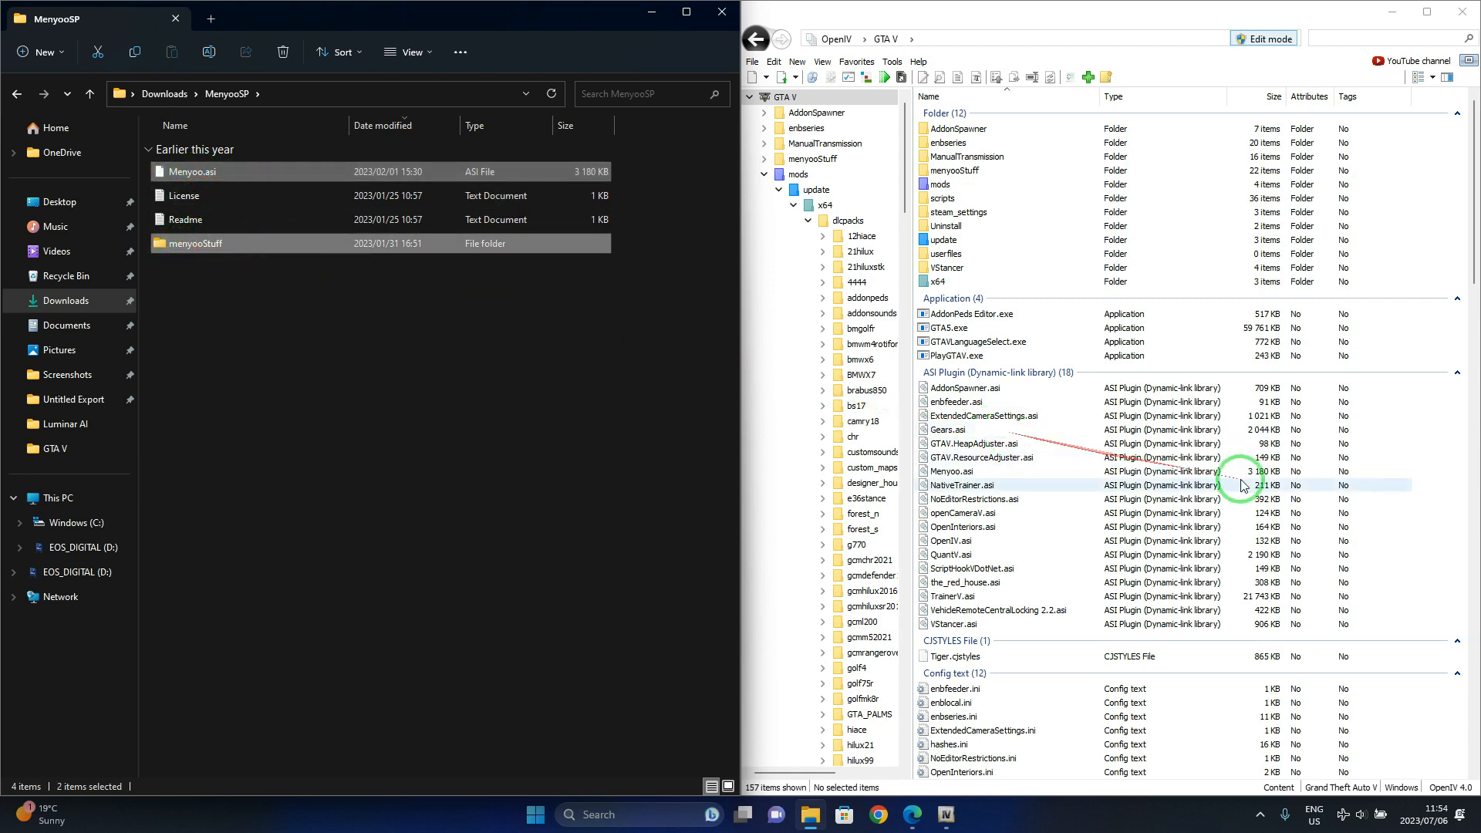
# Step: Add ScriptHookV.dll and dinput8.dll from the ScriptHookV_1.0.2944.0 bin folder to the GTA V root folder, leaving out NativeTrainer.asi
pyautogui.click(19, 95)
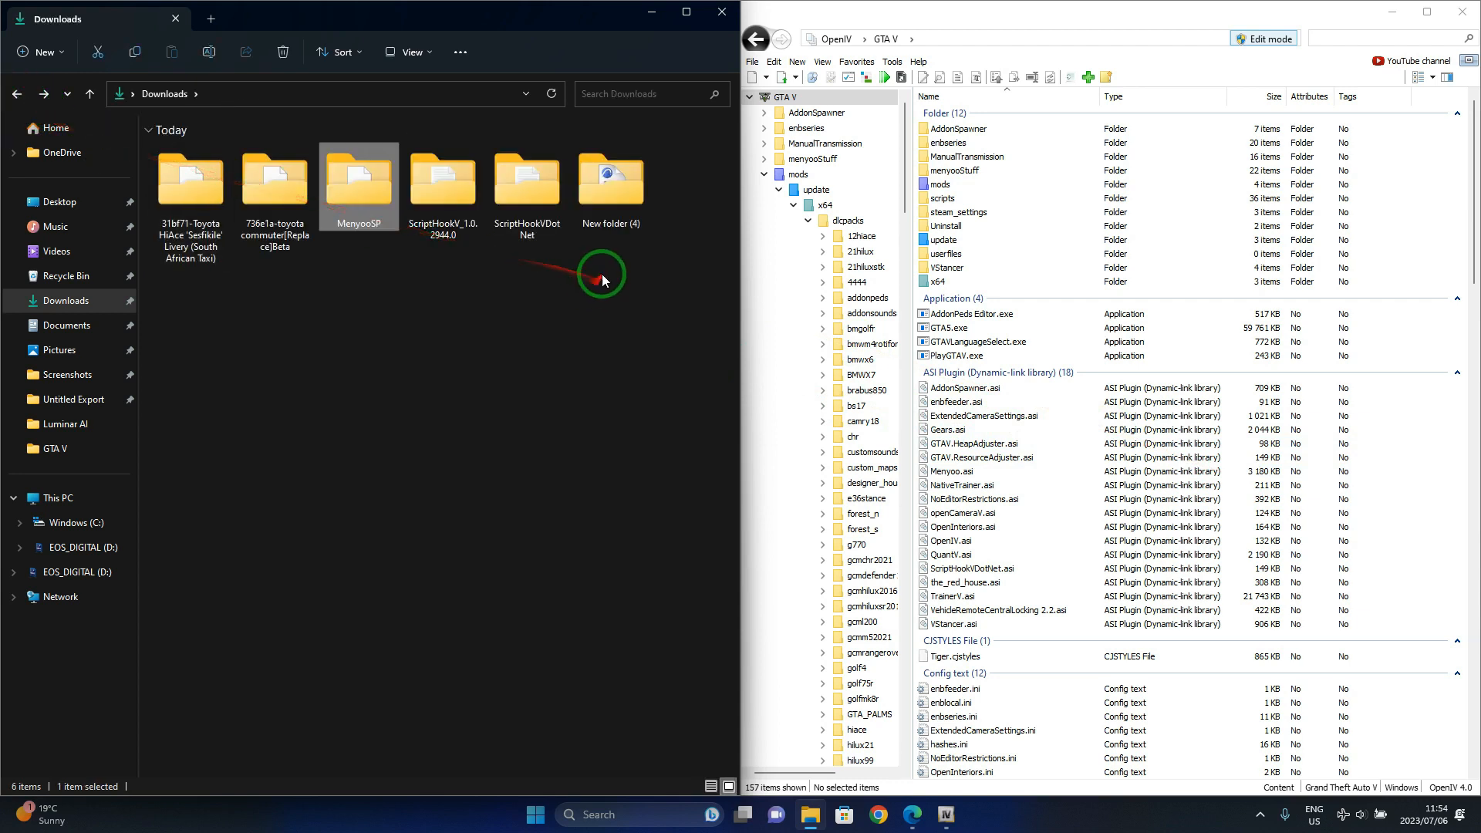
pyautogui.doubleClick(452, 237)
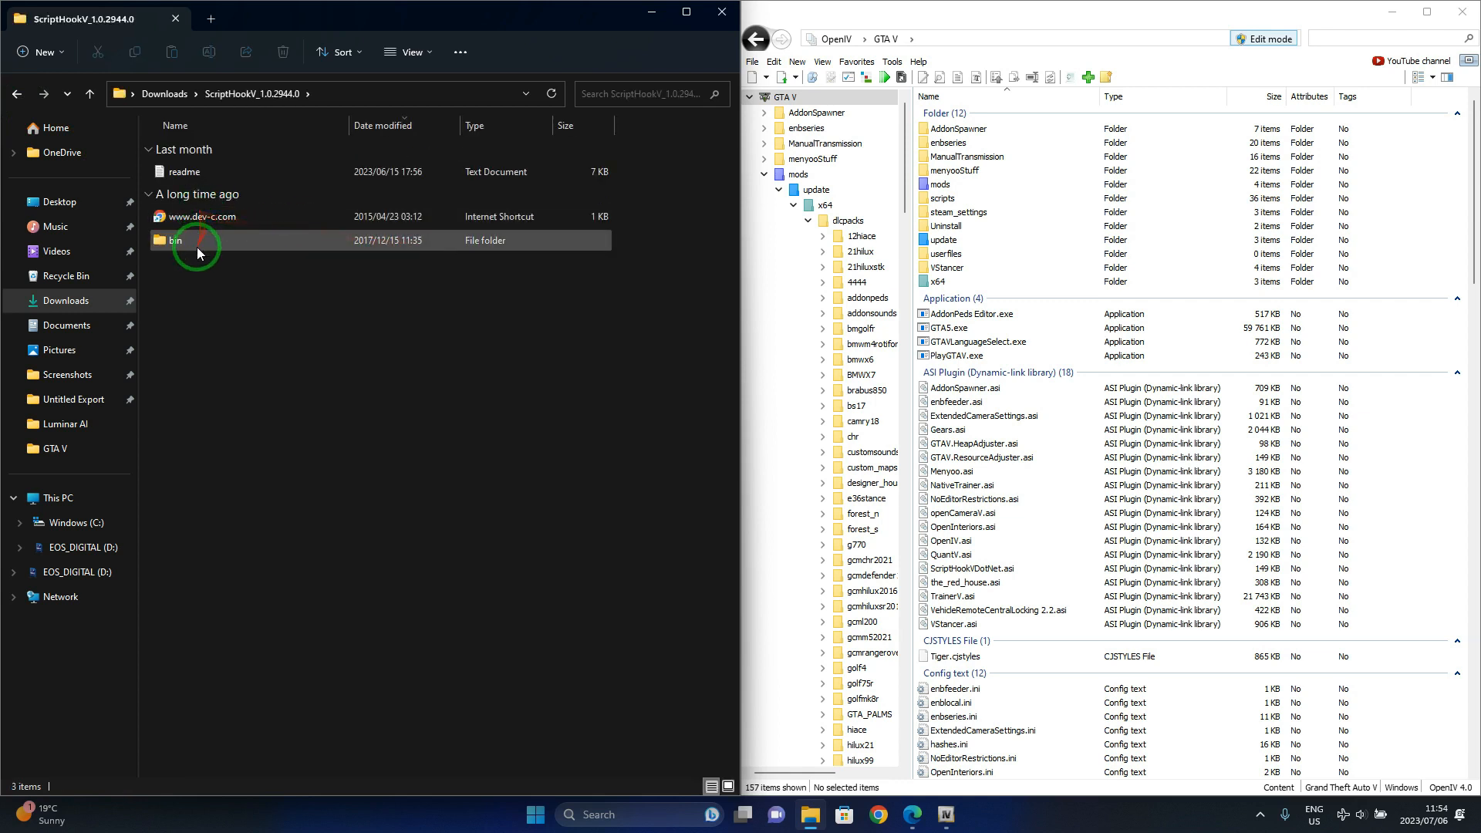
pyautogui.doubleClick(198, 240)
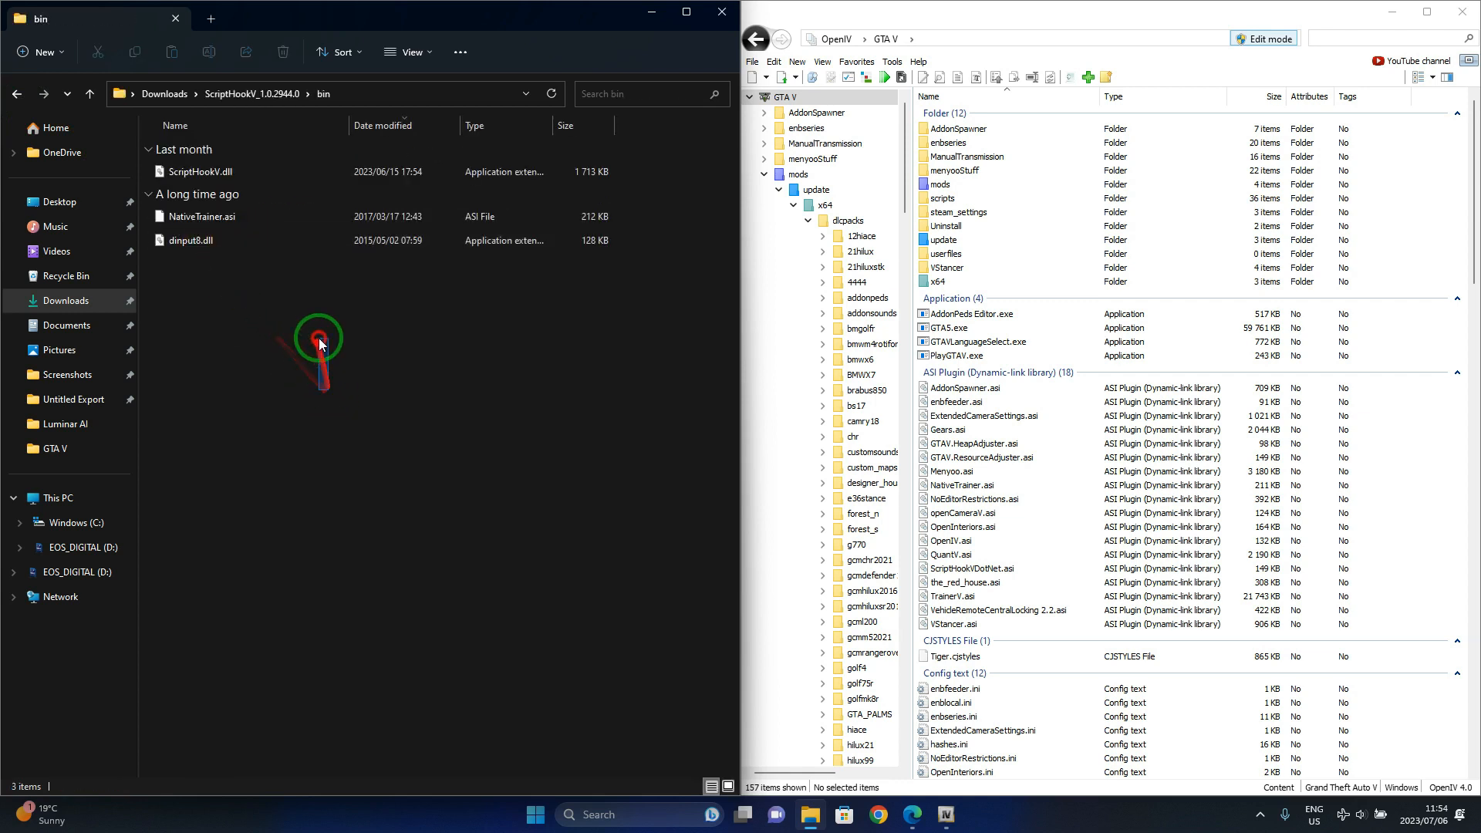
pyautogui.moveTo(321, 344); pyautogui.dragTo(212, 222)
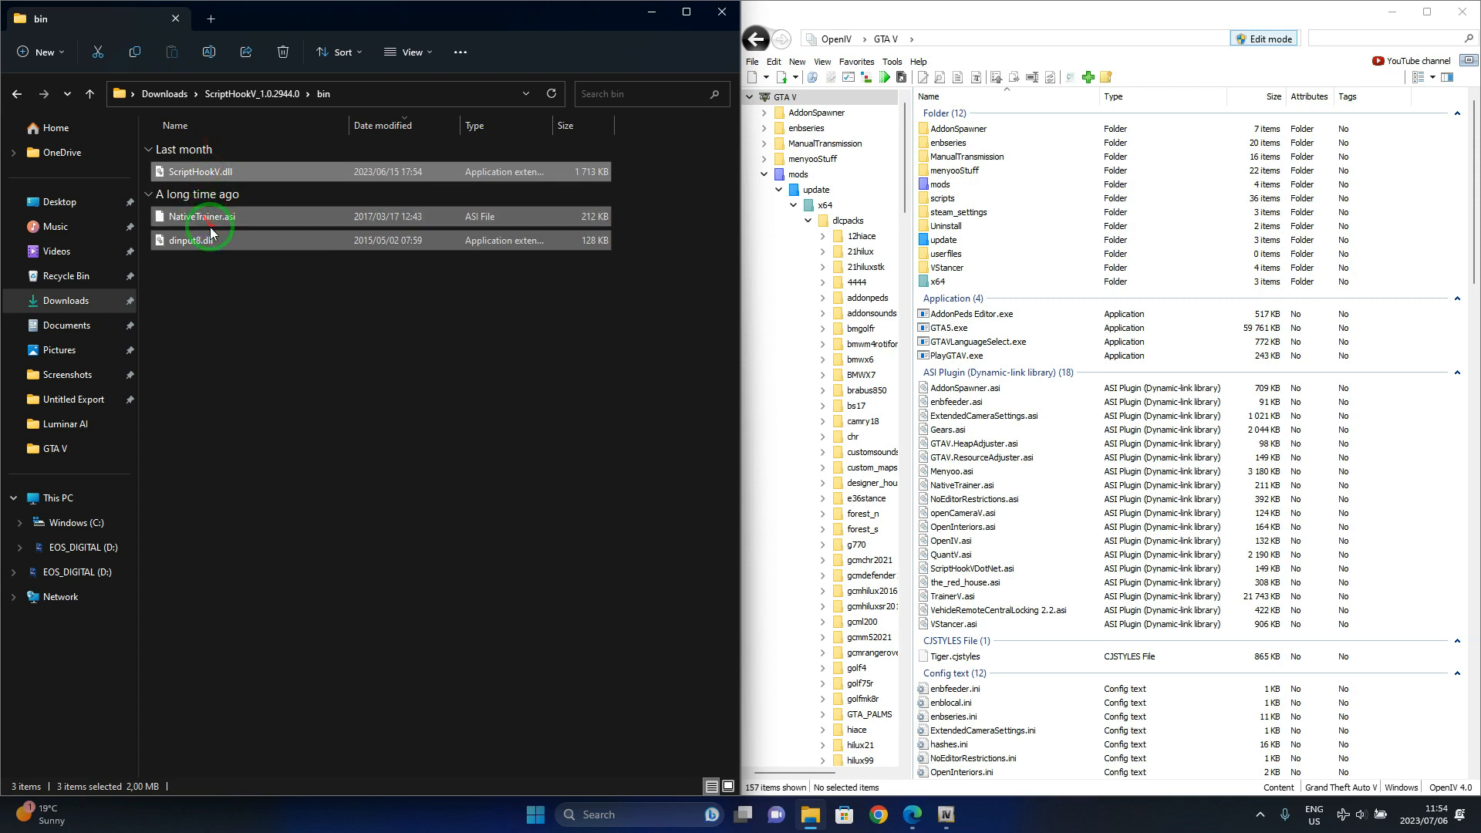
pyautogui.keyDown('ctrl'); pyautogui.click(209, 223); pyautogui.keyUp('ctrl')
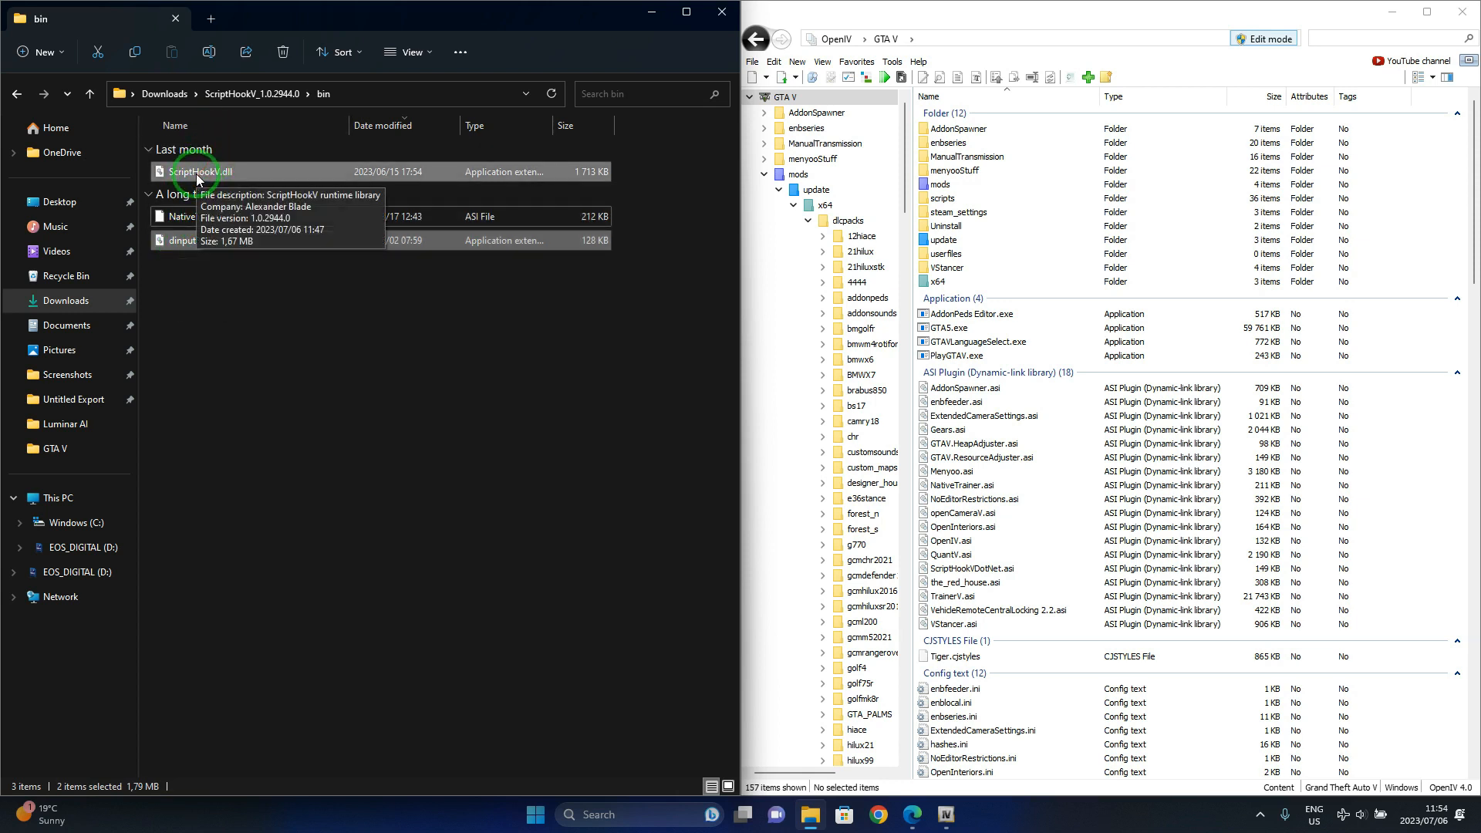
pyautogui.moveTo(197, 179); pyautogui.dragTo(1077, 415)
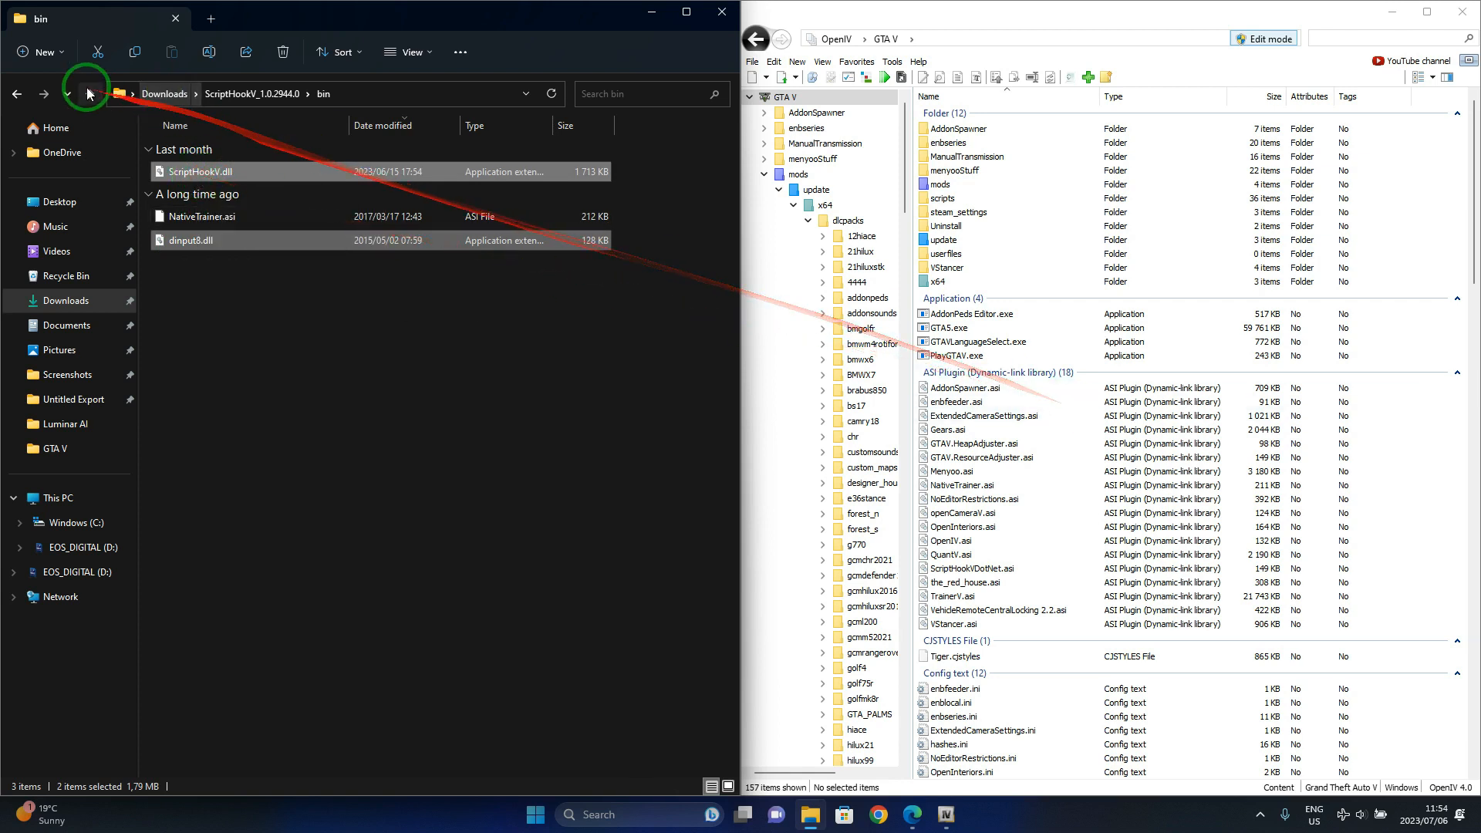
# Step: Open the ScriptHookVDotNet folder in Downloads and select its files for the GTA V root folder
pyautogui.click(17, 94)
pyautogui.click(17, 94)
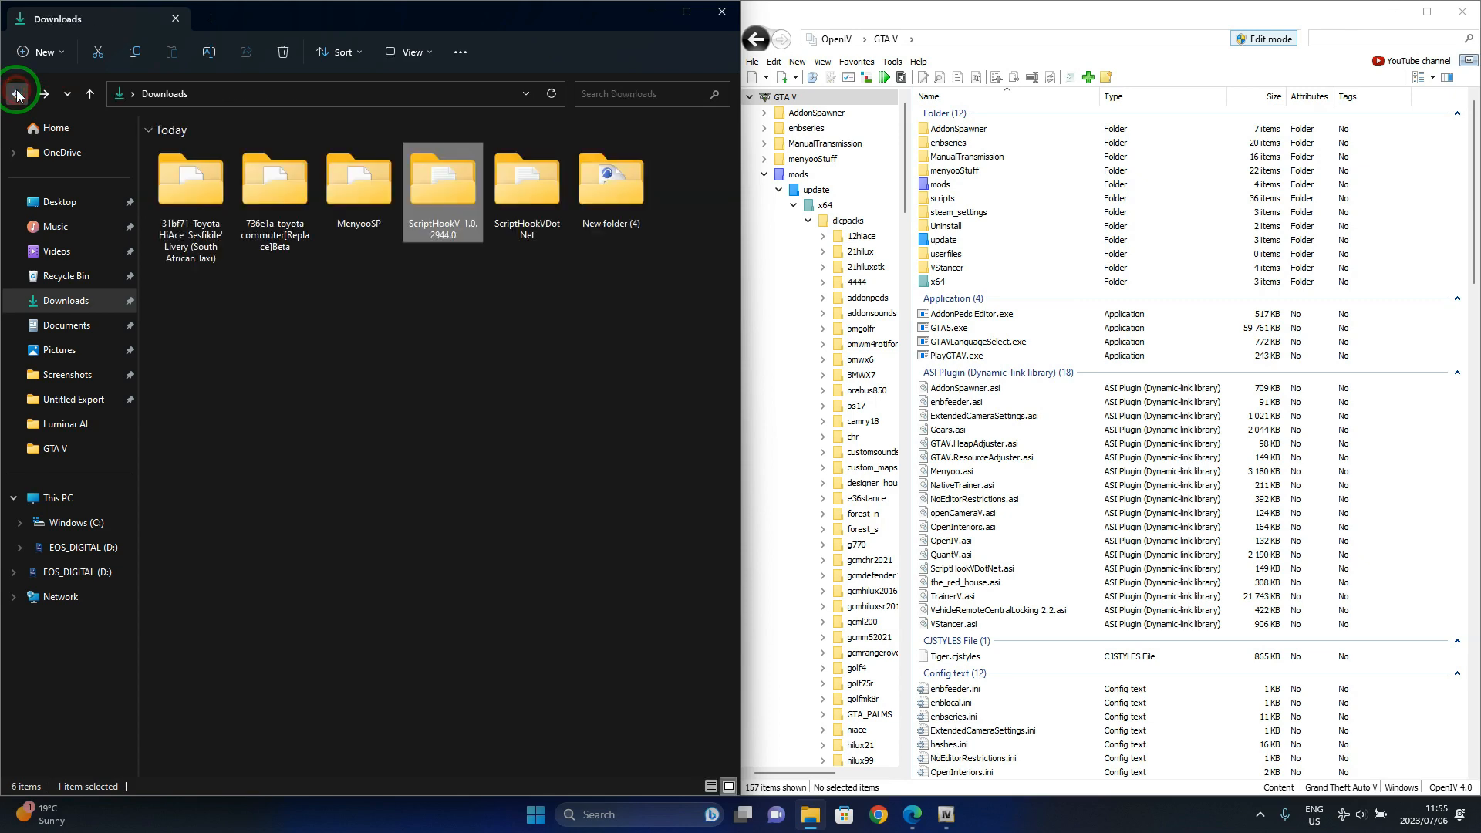
pyautogui.doubleClick(527, 233)
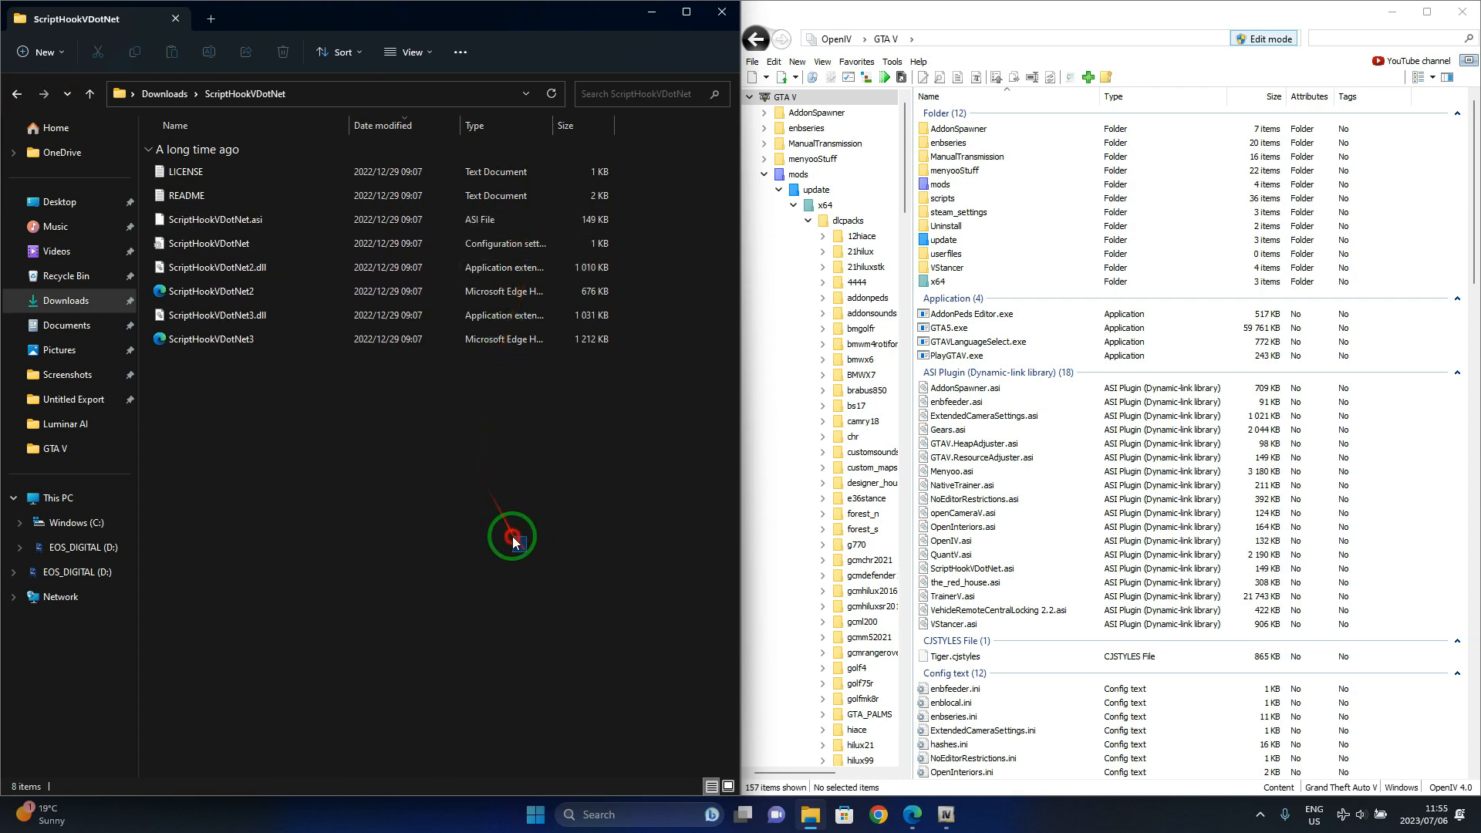
pyautogui.moveTo(515, 541); pyautogui.dragTo(1412, 34)
pyautogui.scroll(-8, 1090, 455)
pyautogui.scroll(-20, 1076, 467)
pyautogui.scroll(-9, 1045, 529)
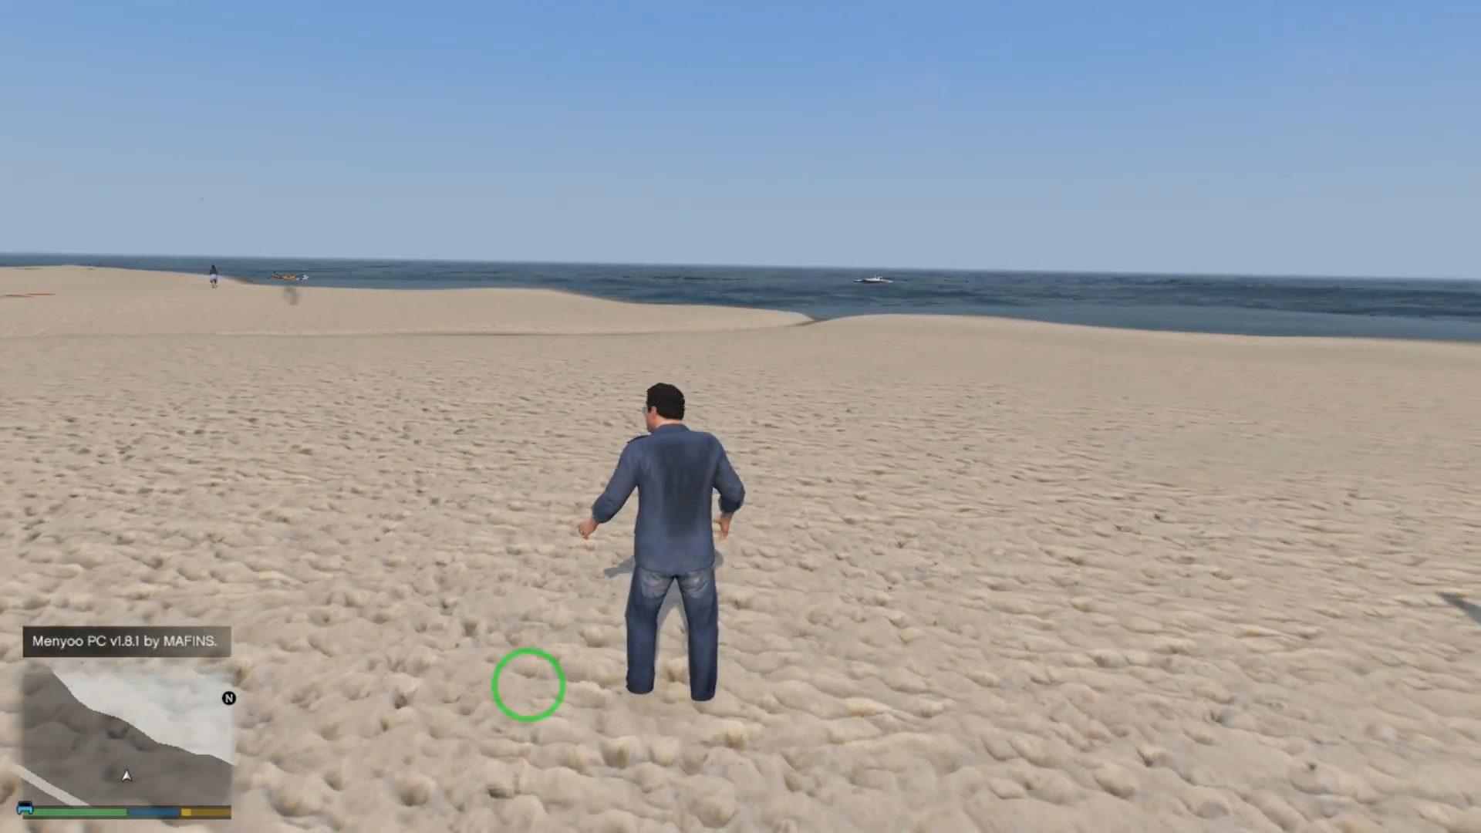
# Step: Bring up Menyoo in GTA V and open the Vehicle Spawner within Vehicle Options
pyautogui.press('F8')
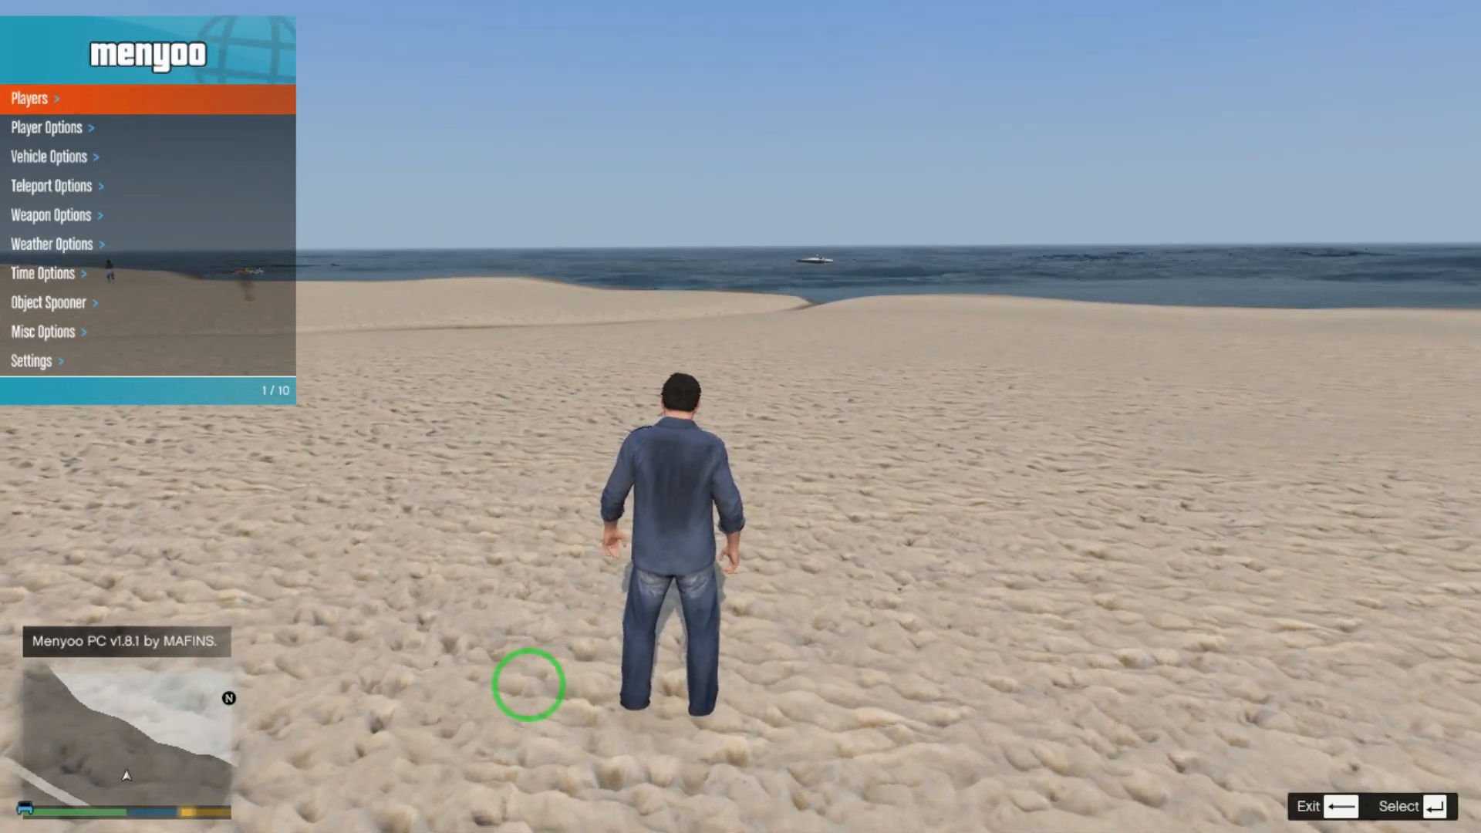
pyautogui.press('Down')
pyautogui.press('Down')
pyautogui.press('Return')
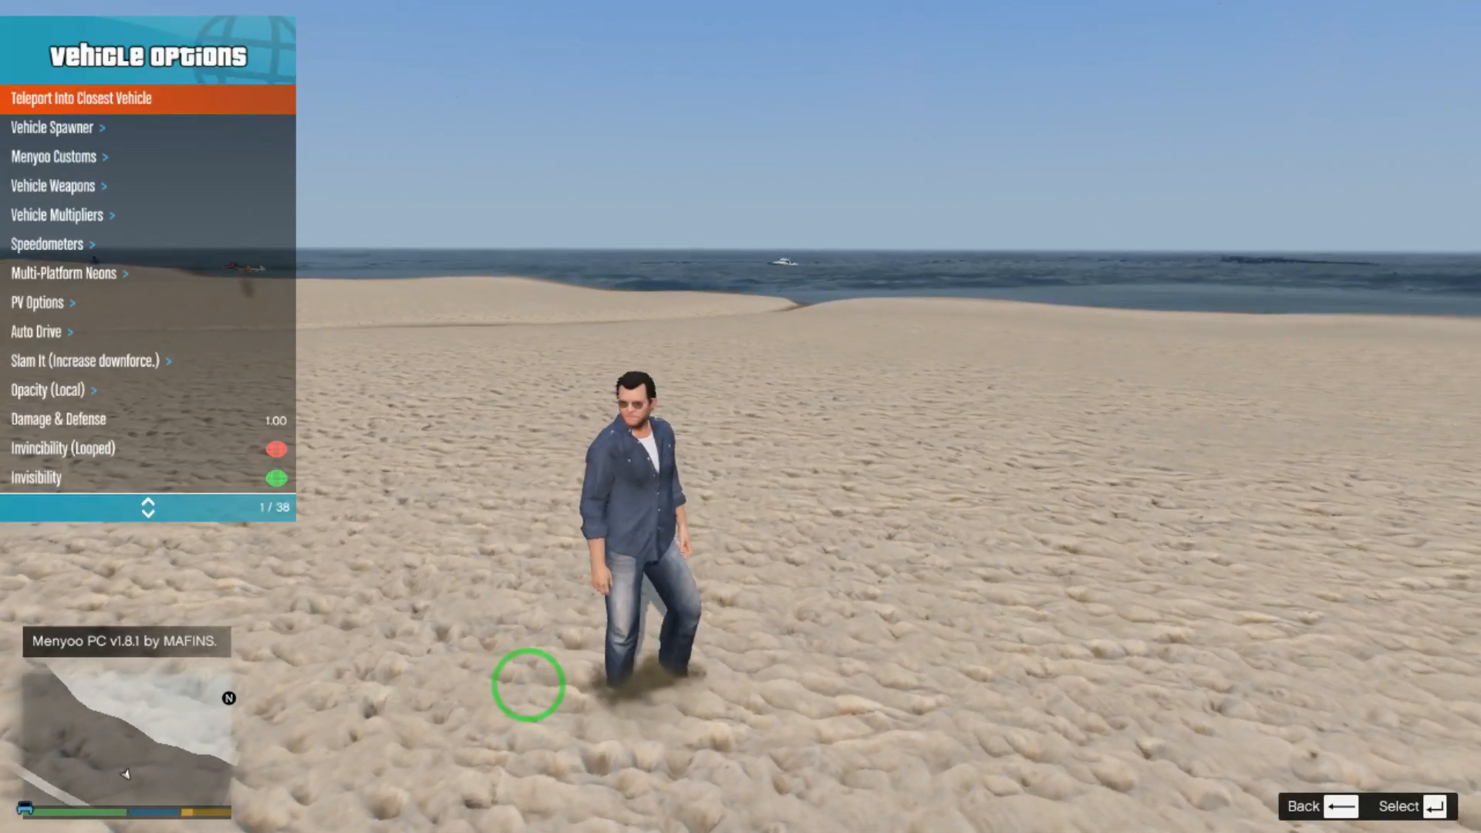
pyautogui.press('Down')
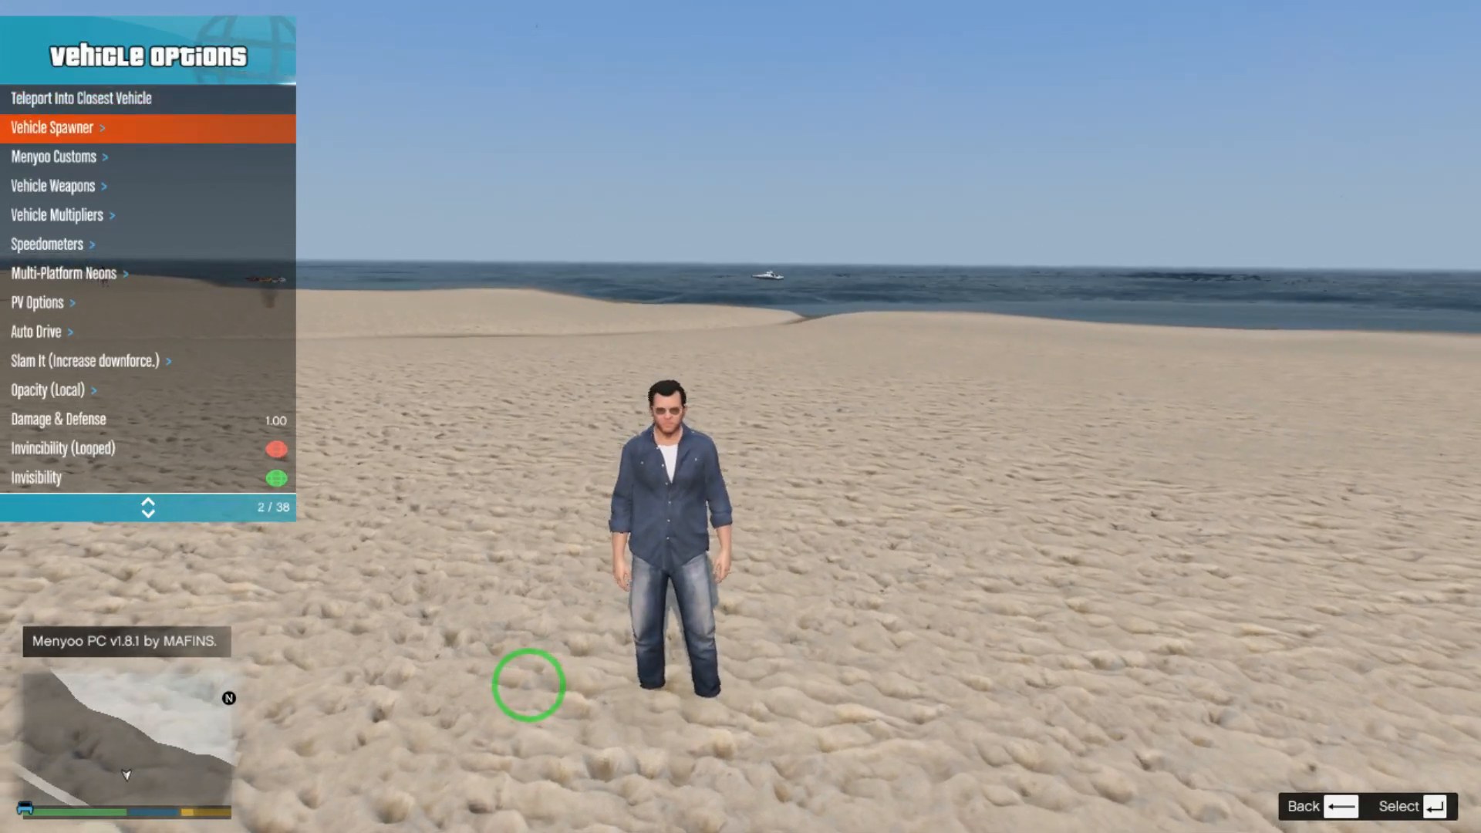
pyautogui.press('Return')
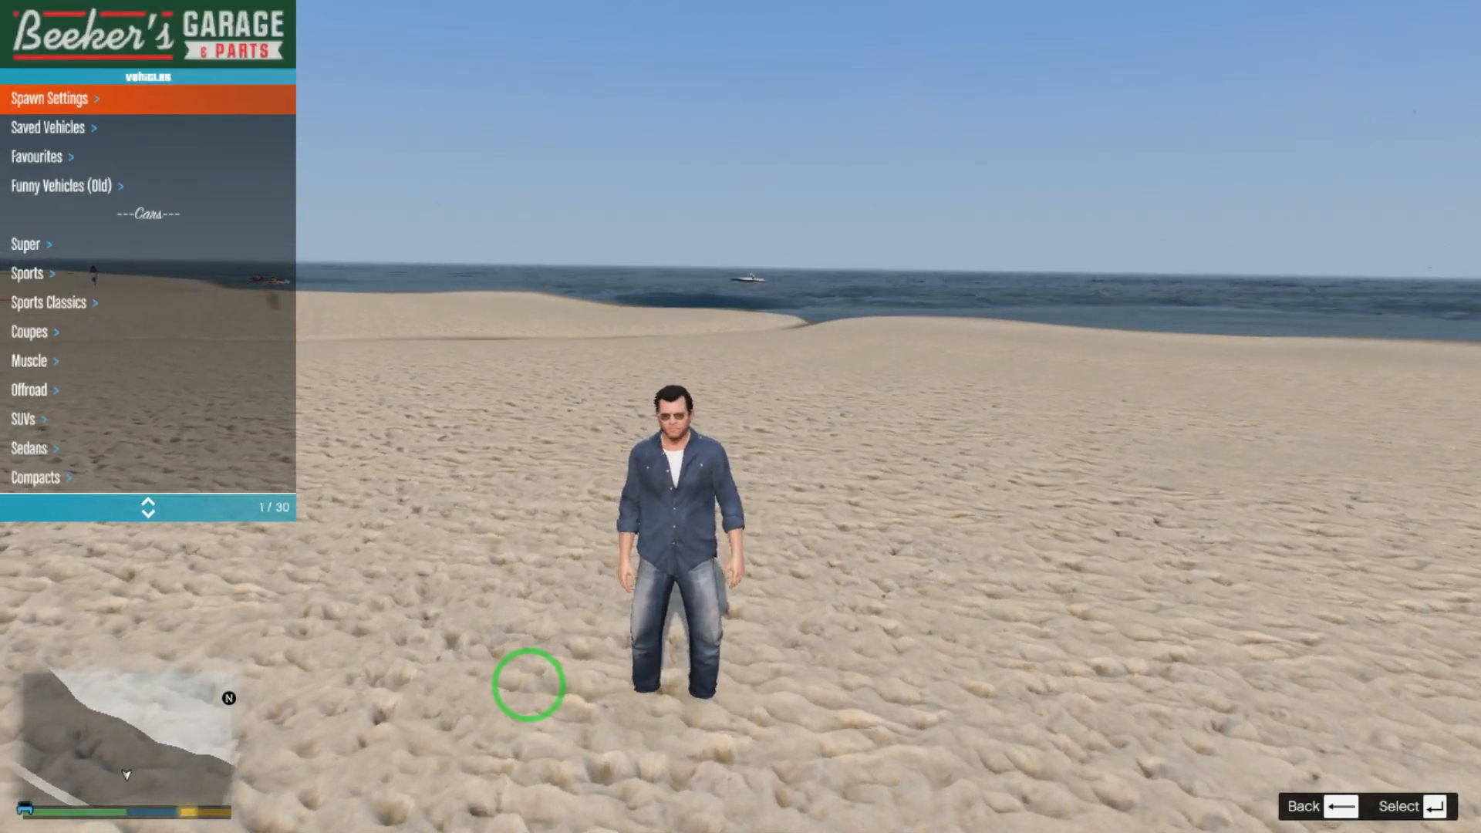
# Step: Spawn a vehicle through Input Model using the model name moonbeam
pyautogui.press('Up')
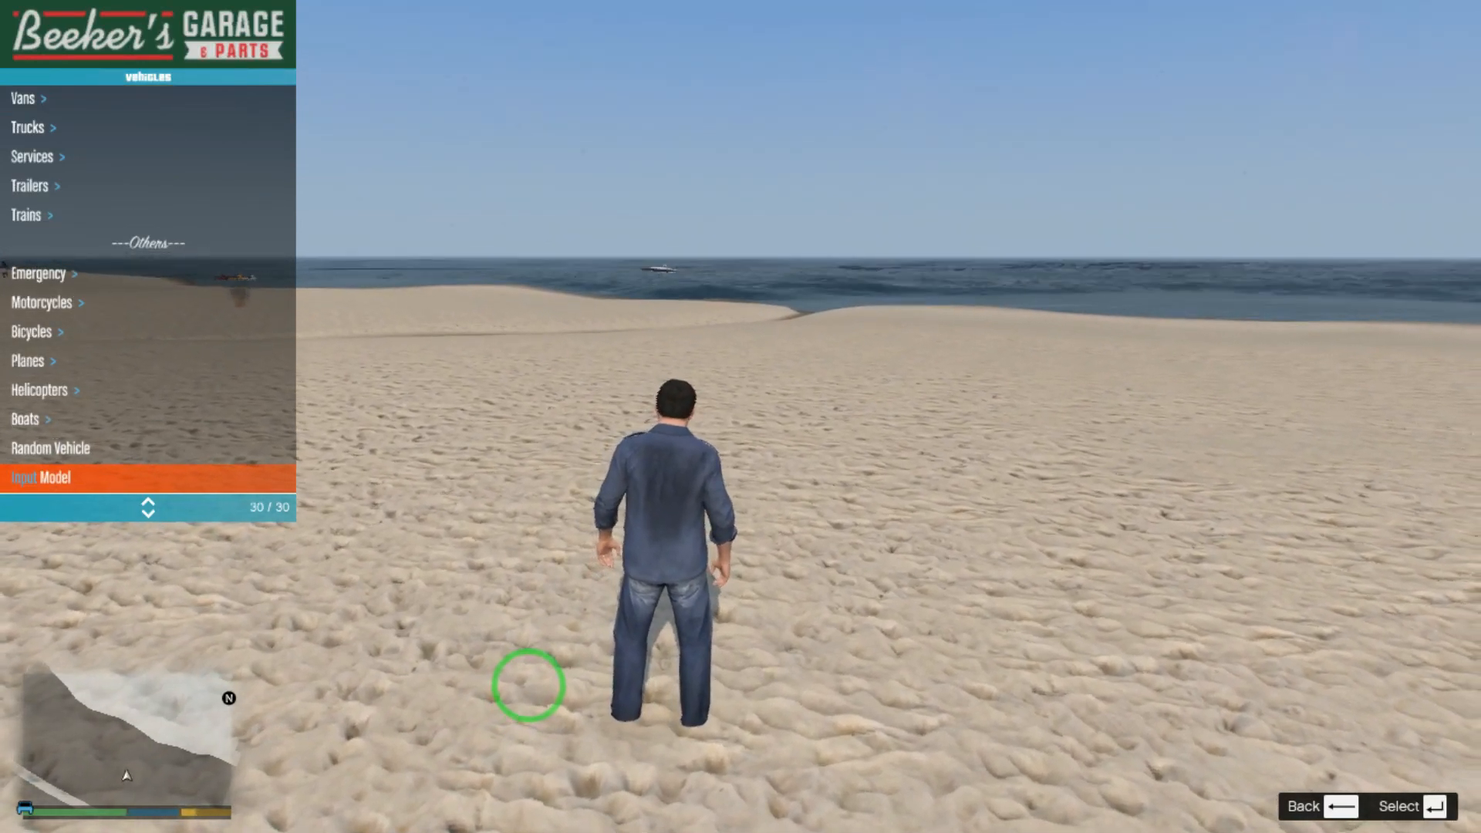
pyautogui.press('Return')
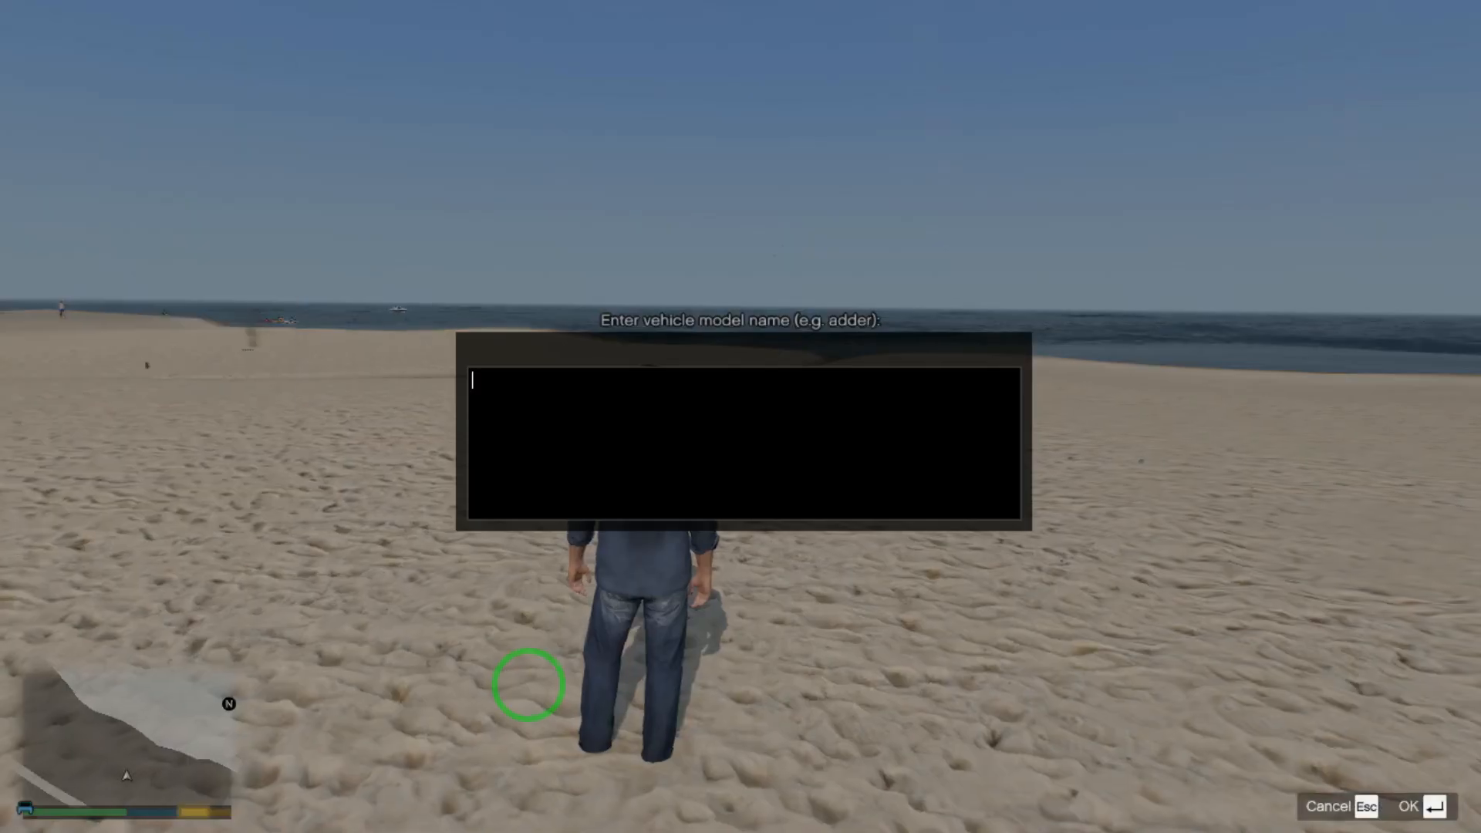
pyautogui.write('moob')
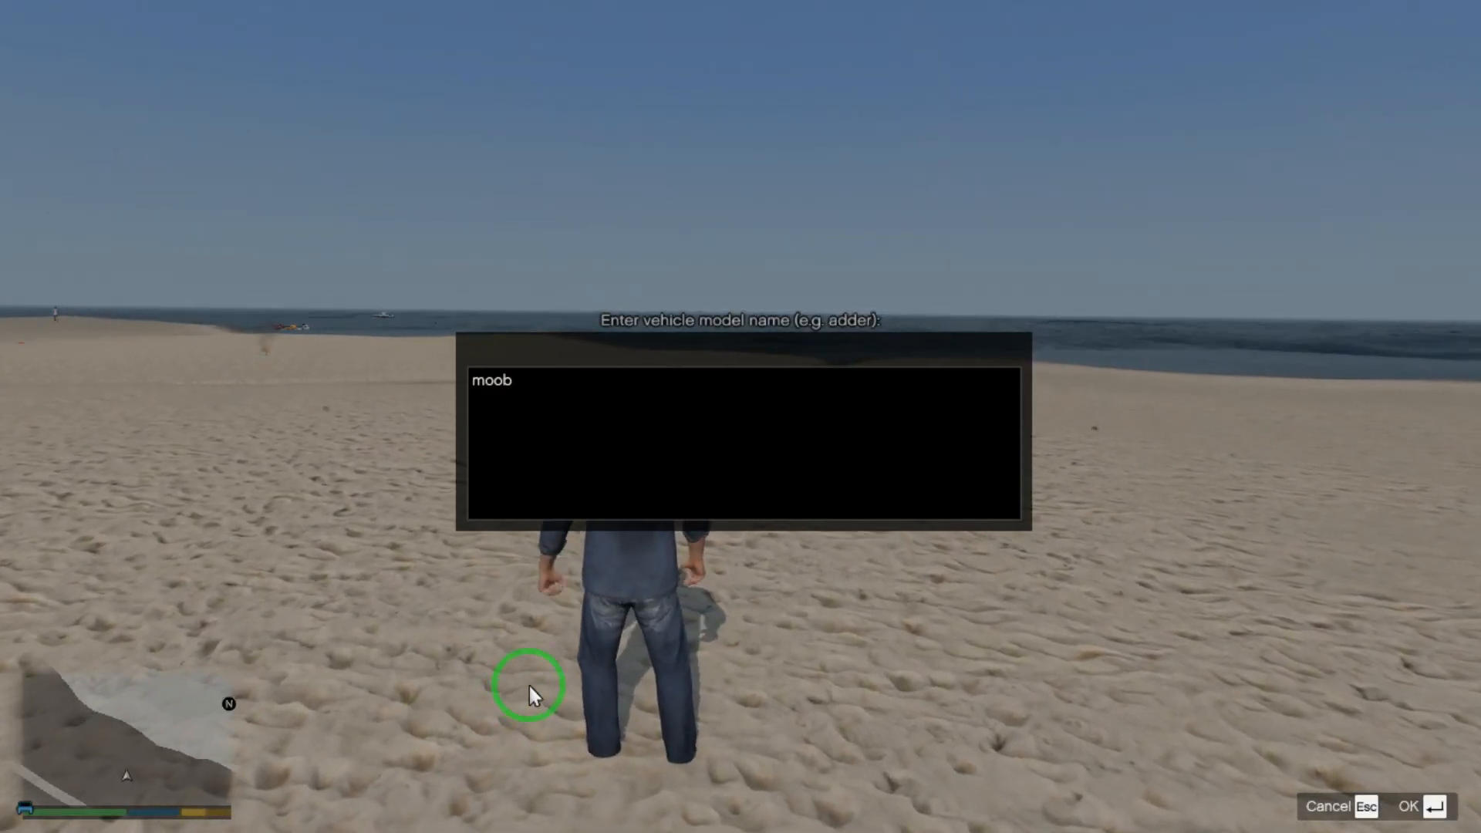
pyautogui.press('BackSpace')
pyautogui.write('nbeam')
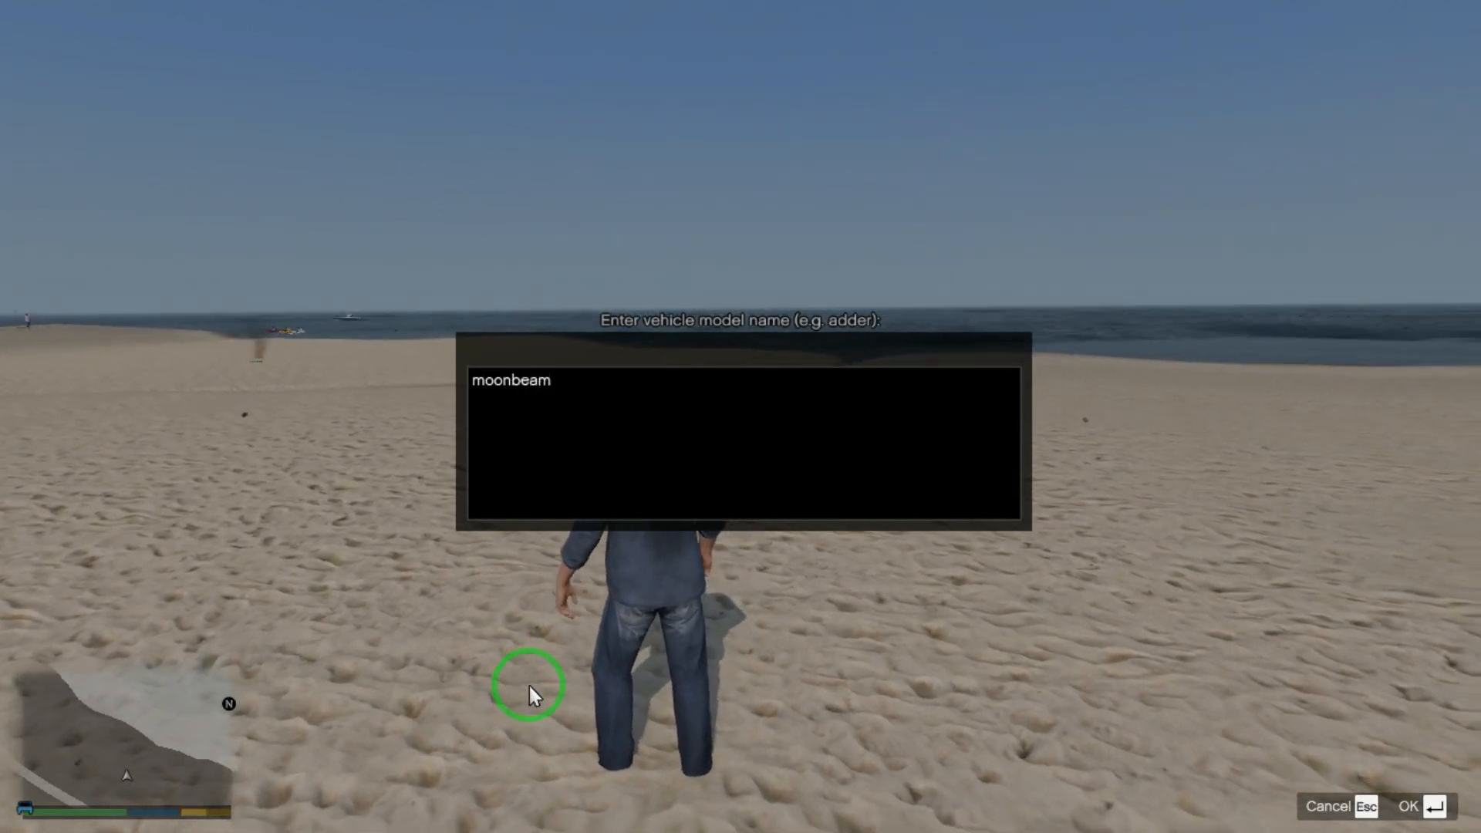
pyautogui.press('Return')
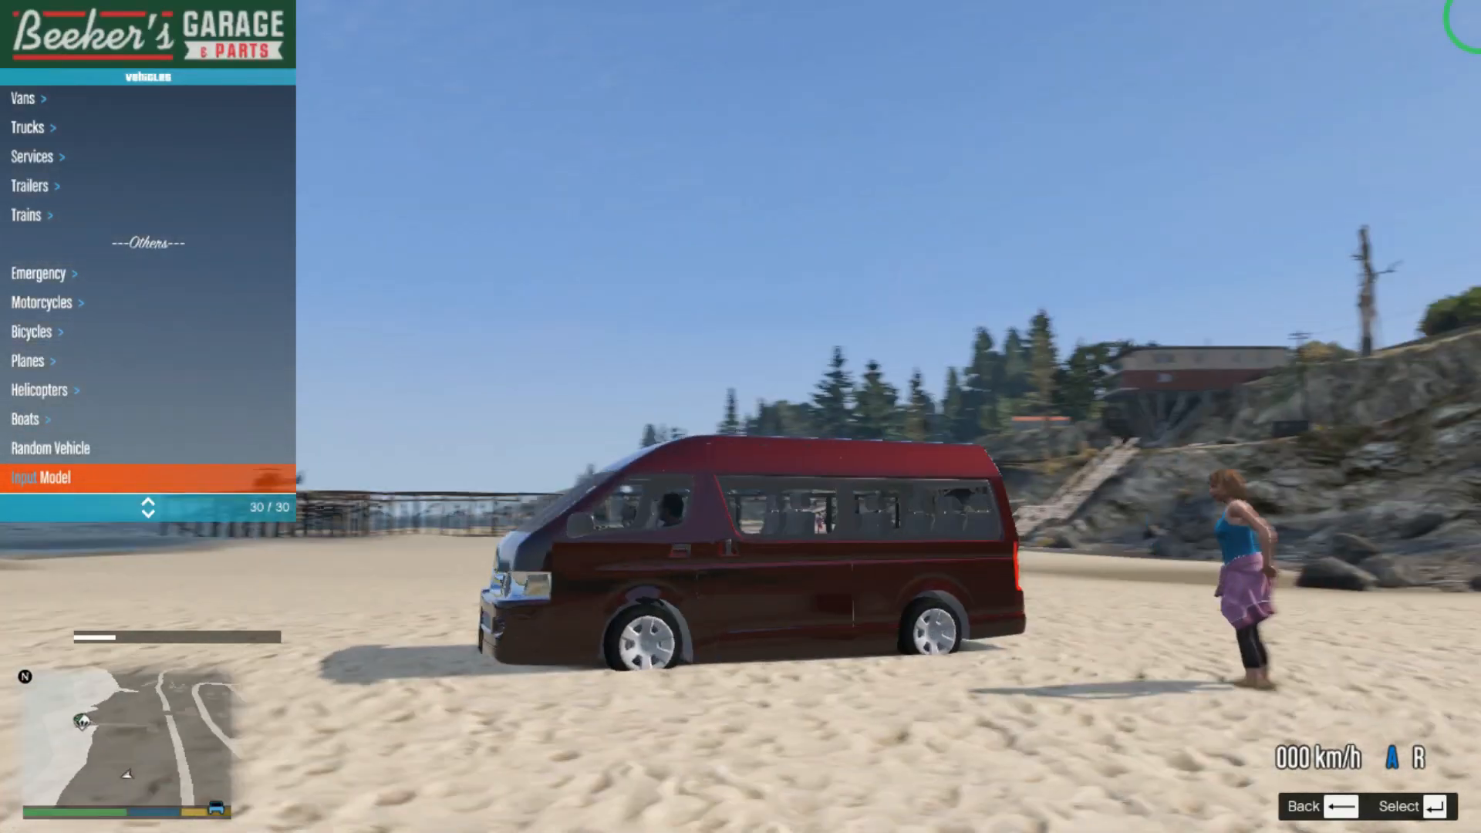
# Step: Leave the vehicle spawner and open Menyoo Customs for the spawned van
pyautogui.press('BackSpace')
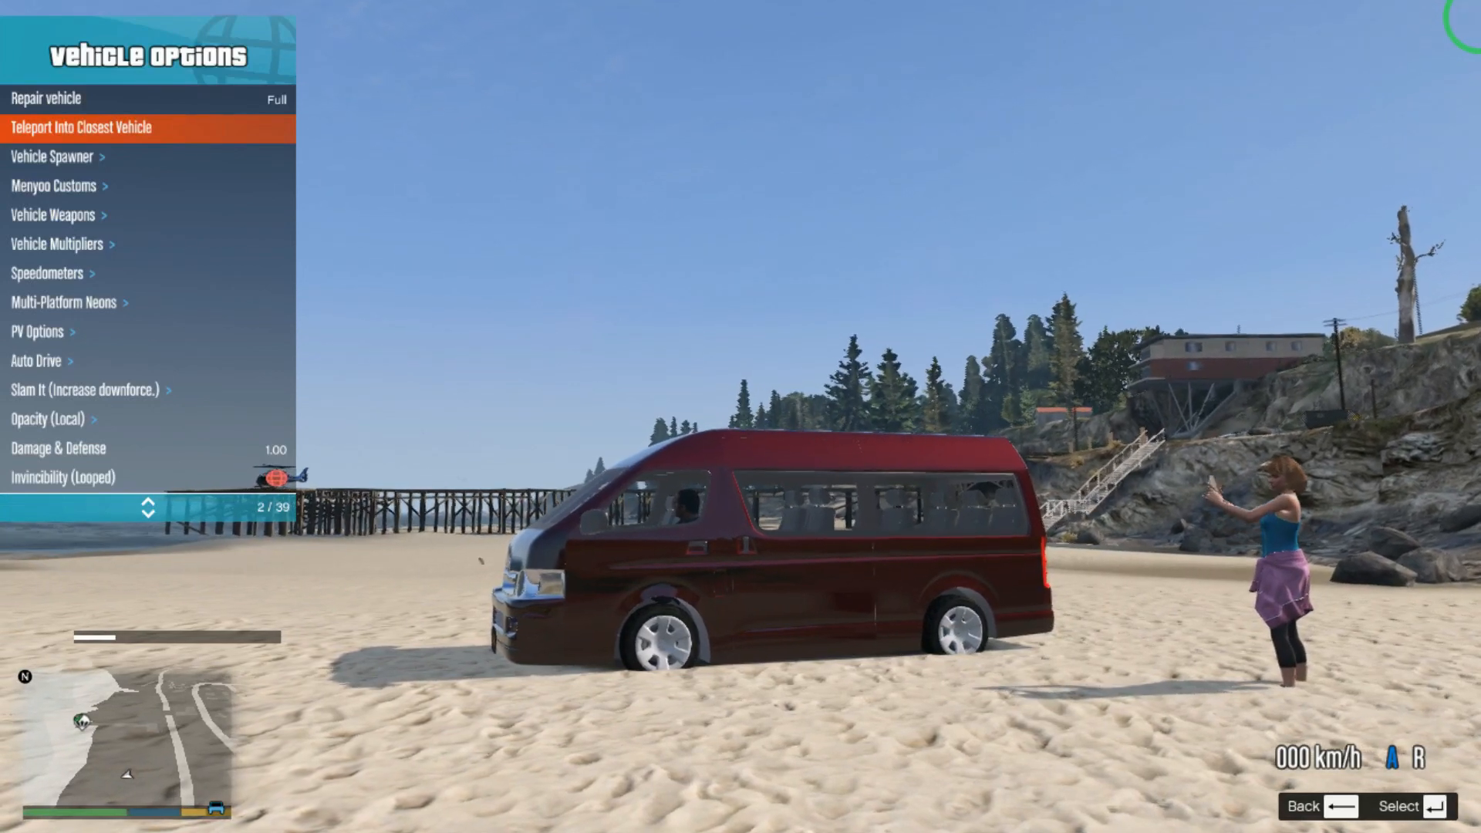
pyautogui.press('BackSpace')
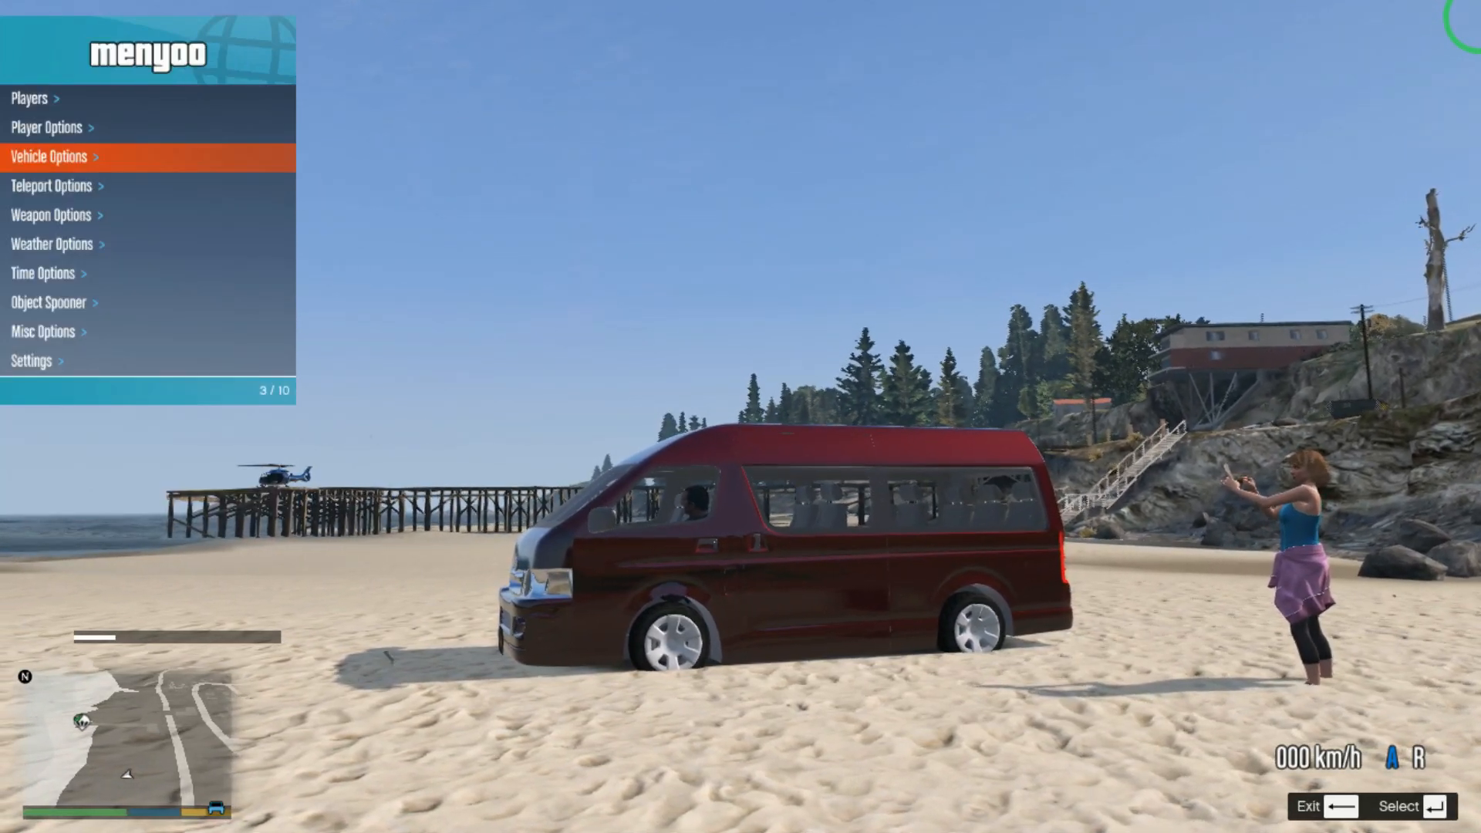
pyautogui.press('Return')
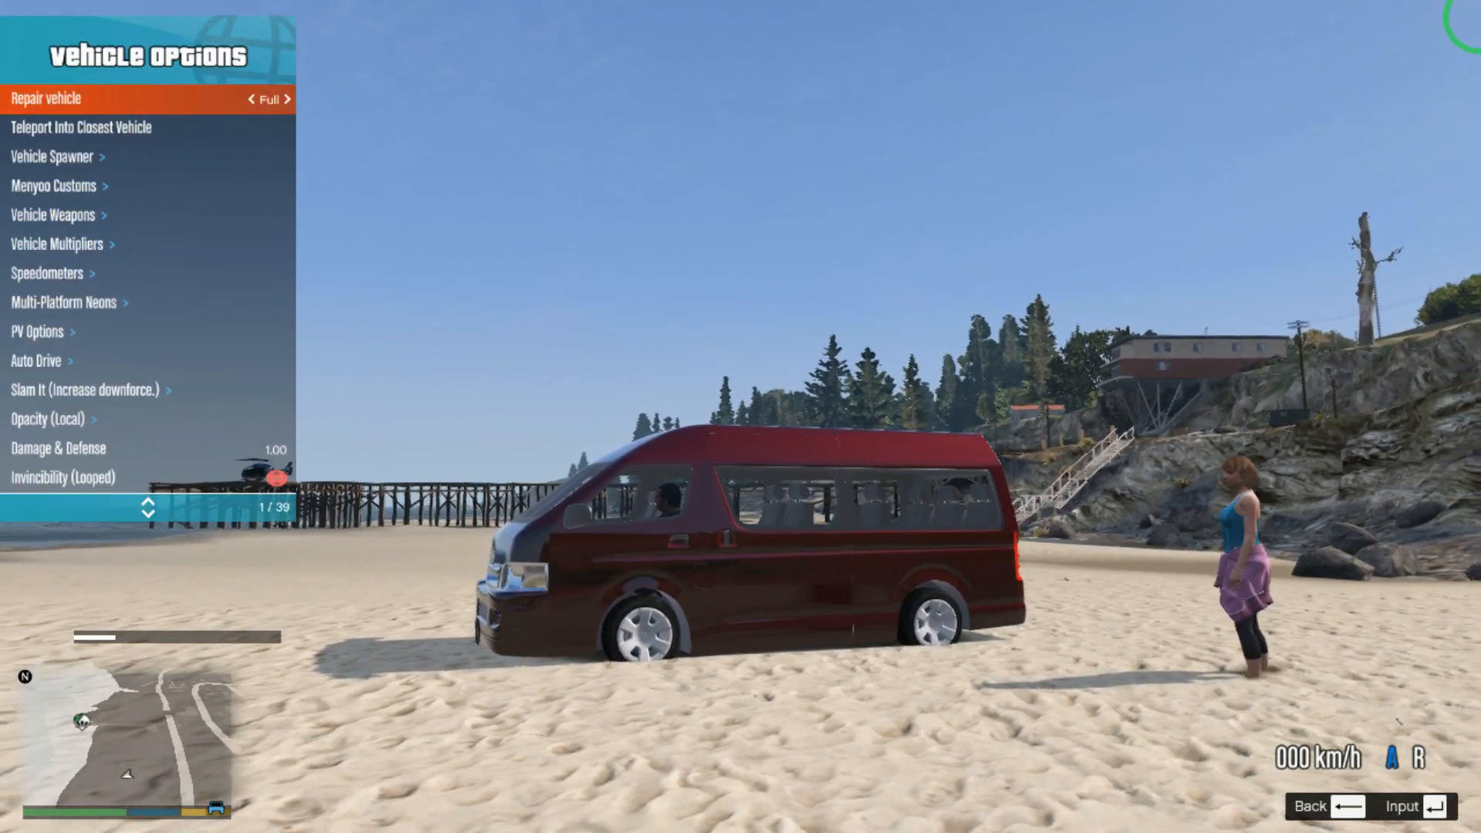
pyautogui.press('Down')
pyautogui.press('Down')
pyautogui.press('Down')
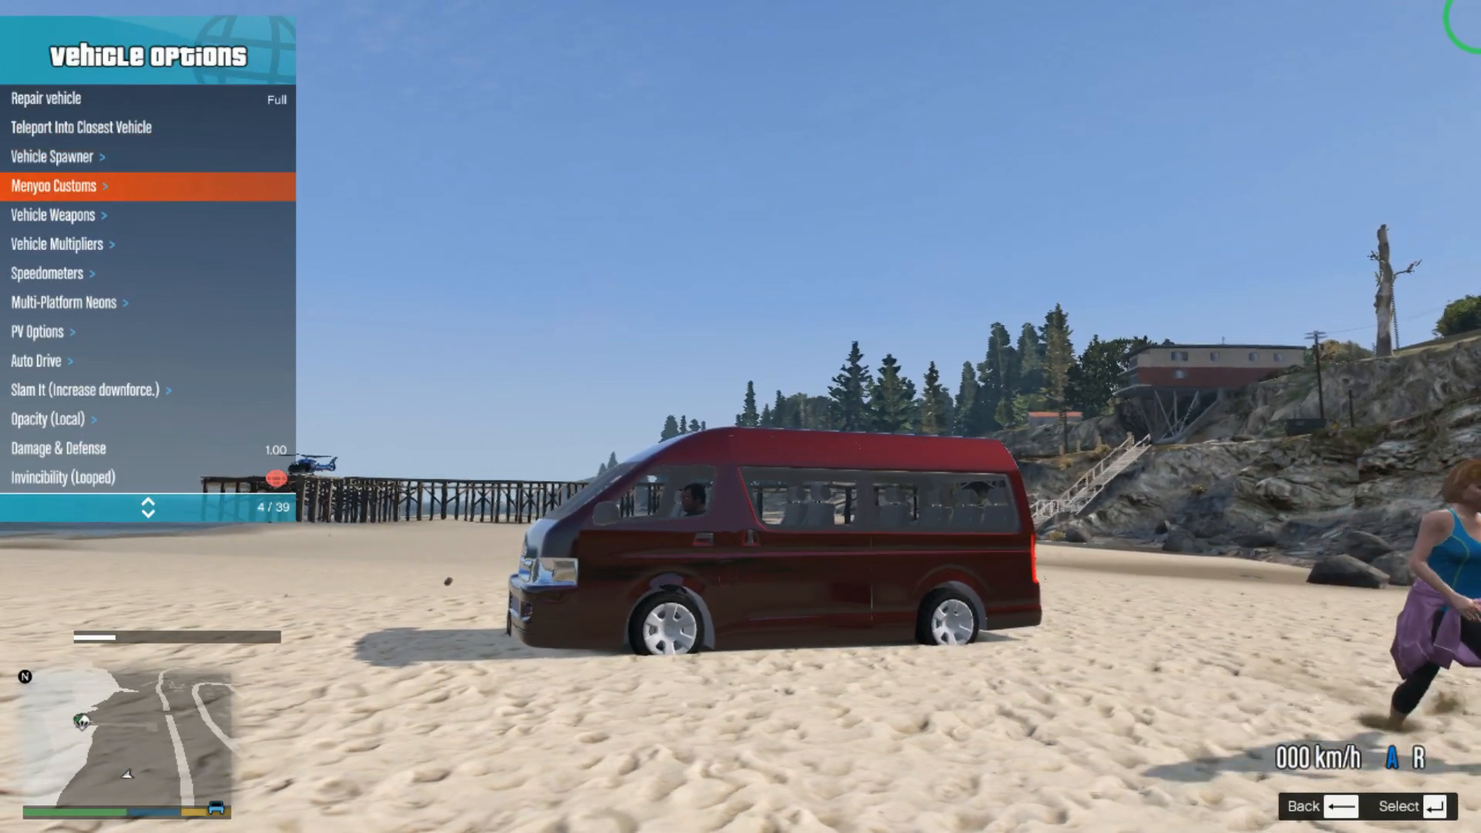
pyautogui.press('Return')
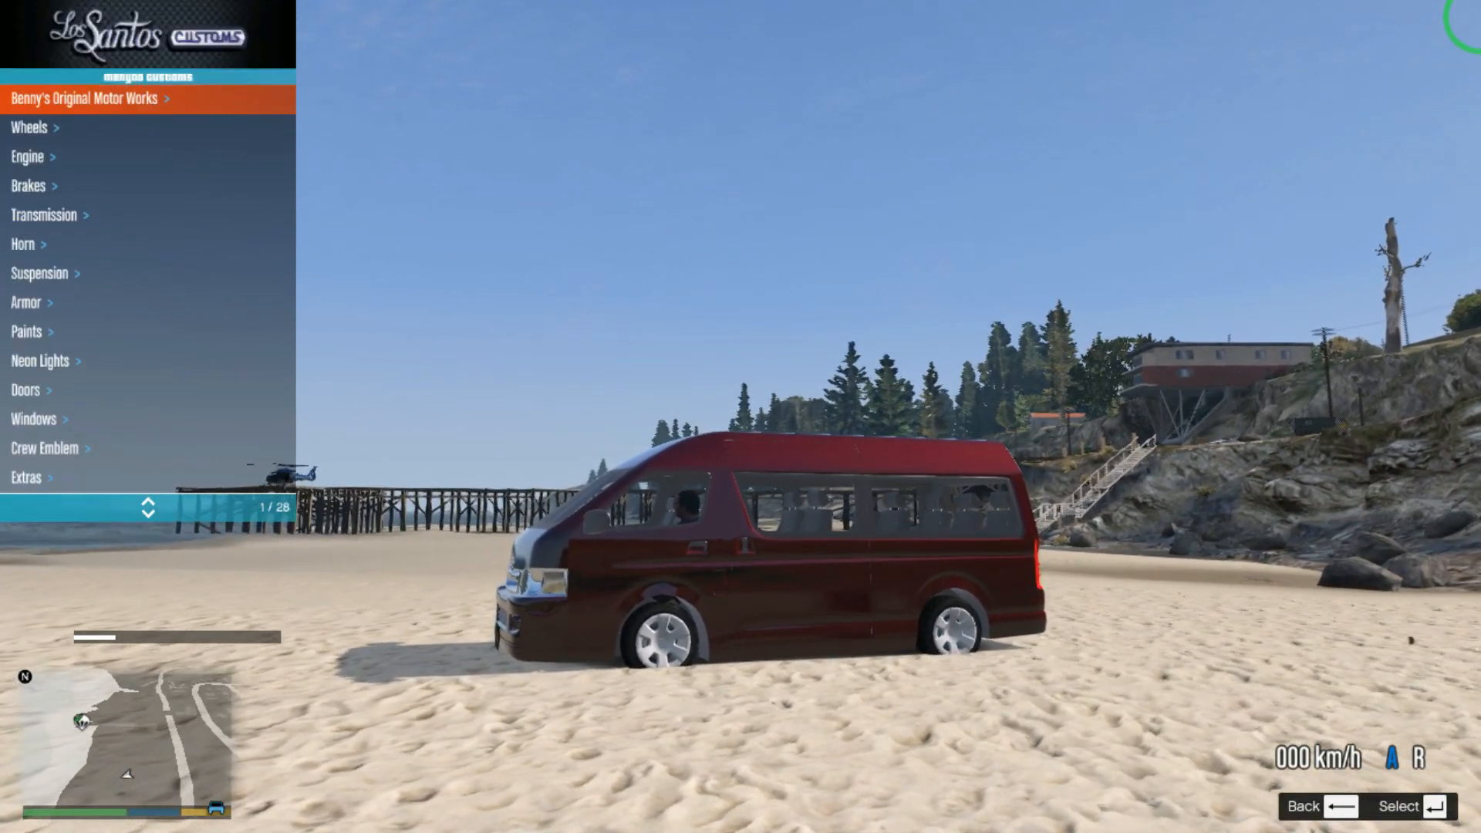
# Step: Open the van's primary colour choices within the Paints options of Menyoo Customs
pyautogui.press('Down')
pyautogui.press('Down')
pyautogui.press('Down')
pyautogui.press('Down')
pyautogui.press('Down')
pyautogui.press('Down')
pyautogui.press('Down')
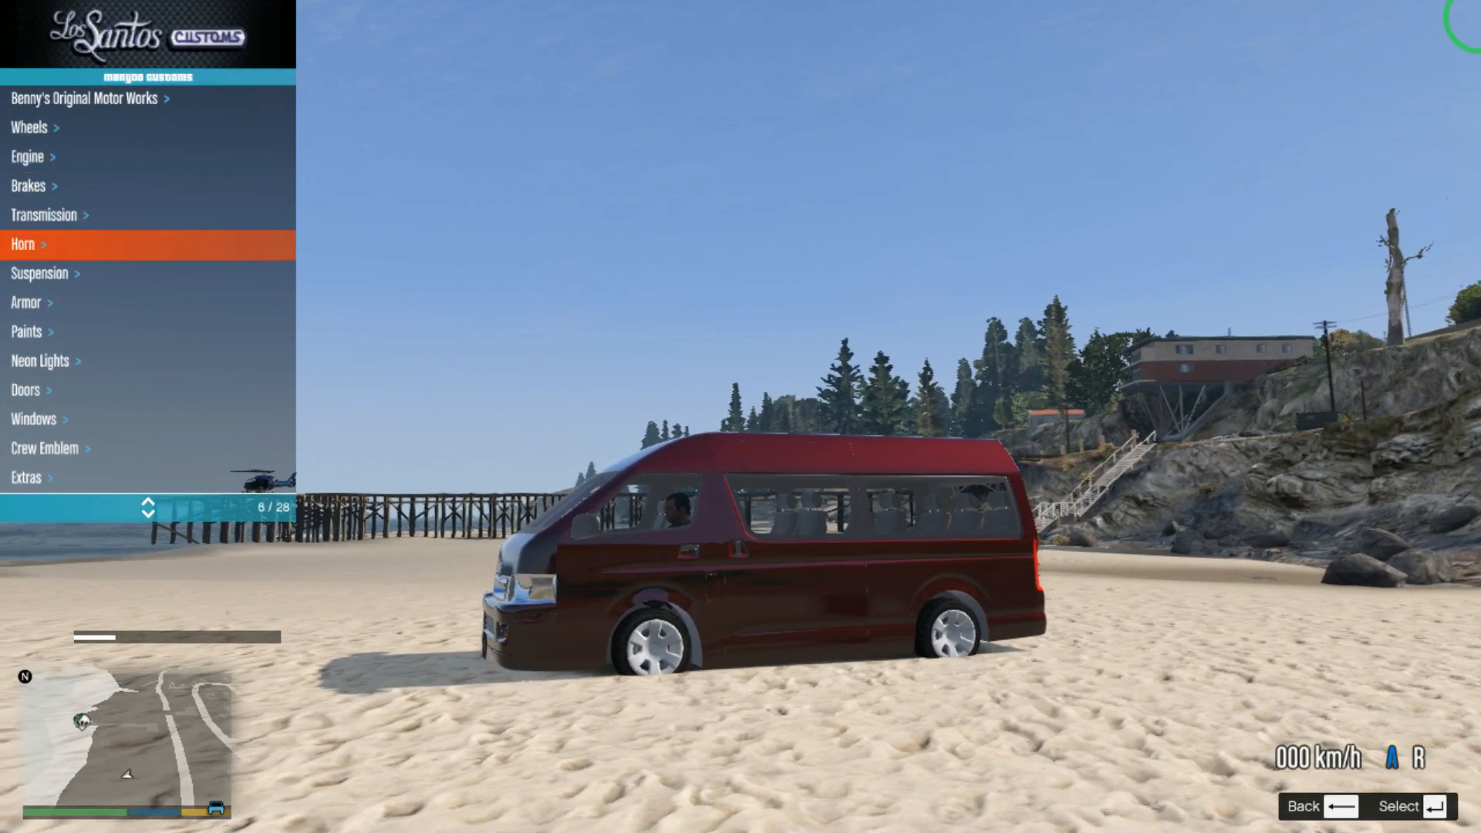
pyautogui.press('Down')
pyautogui.press('Return')
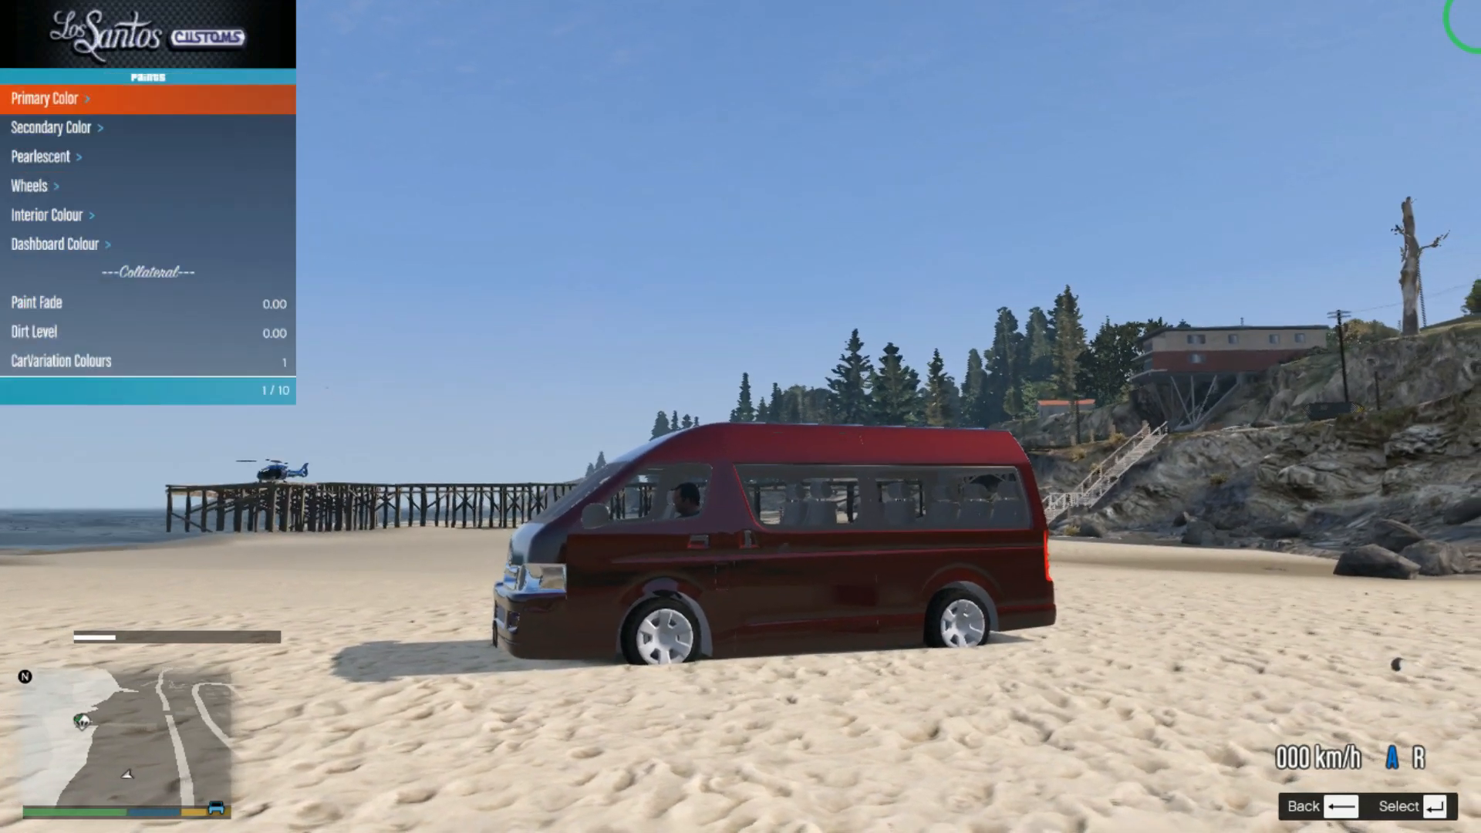
pyautogui.press('Return')
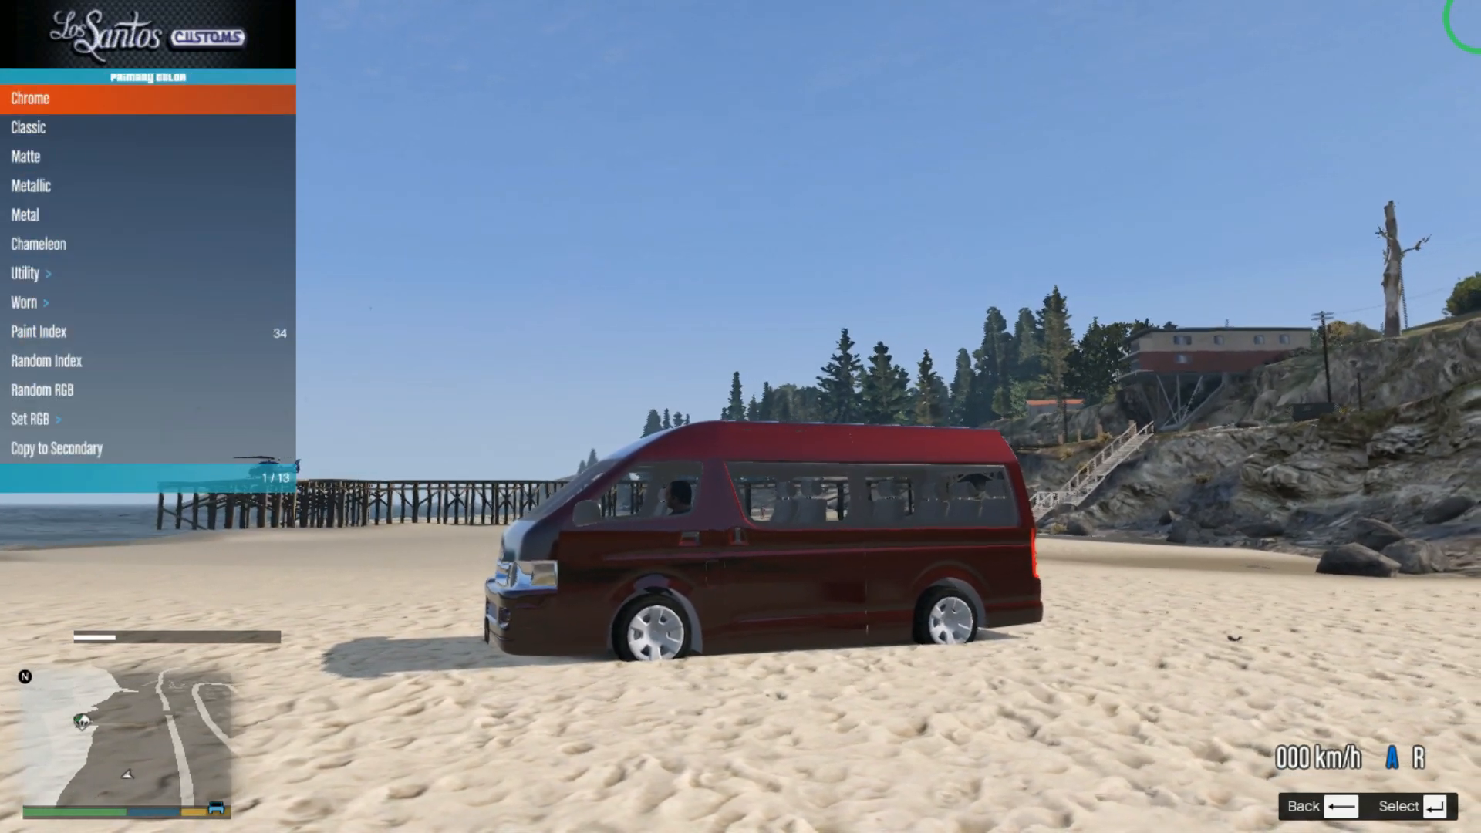
# Step: Paint the van's primary colour in the Metallic finish Ice White
pyautogui.press('Down')
pyautogui.press('Down')
pyautogui.press('Down')
pyautogui.press('Return')
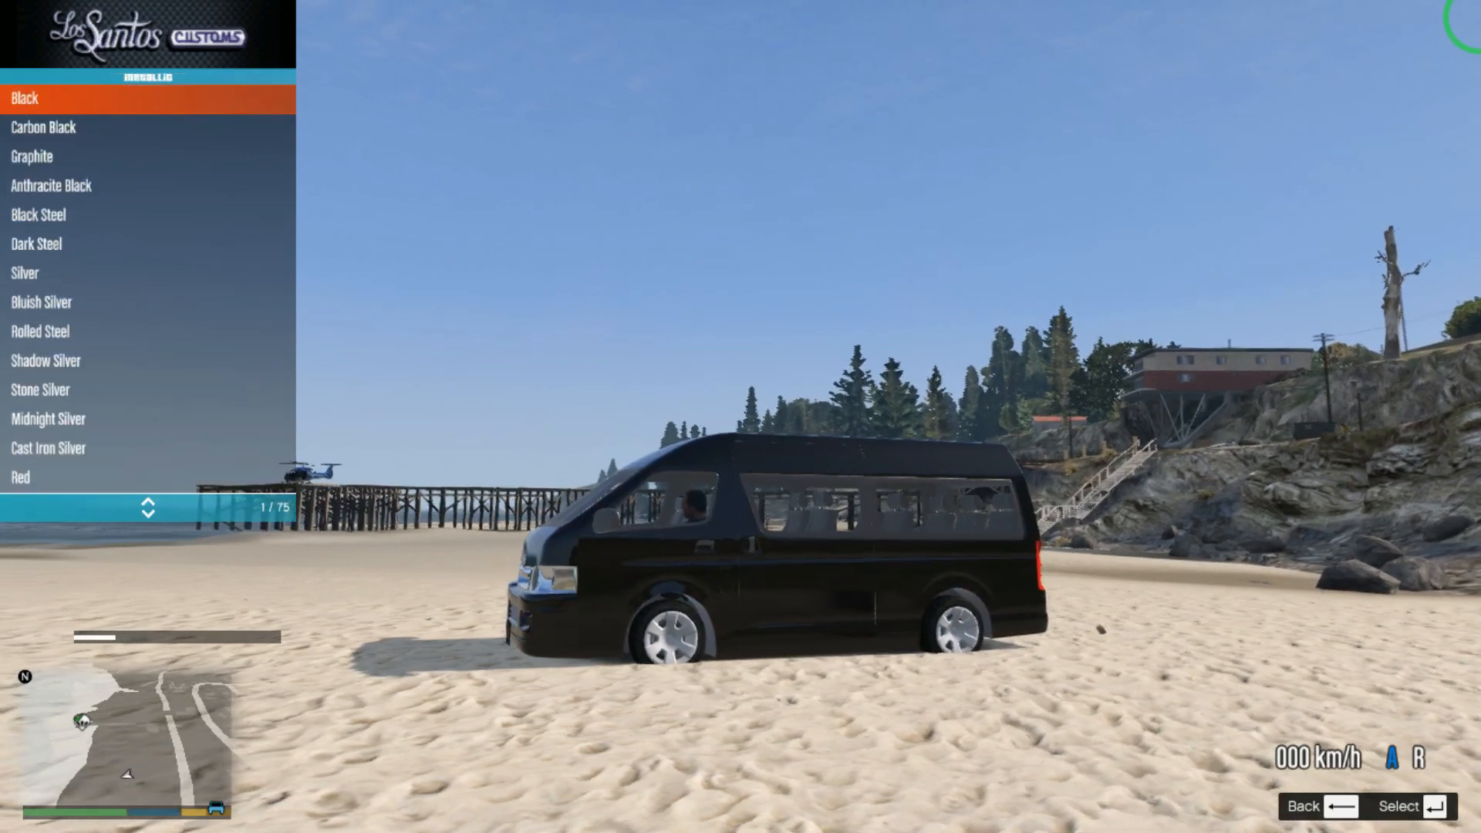
pyautogui.press('Up')
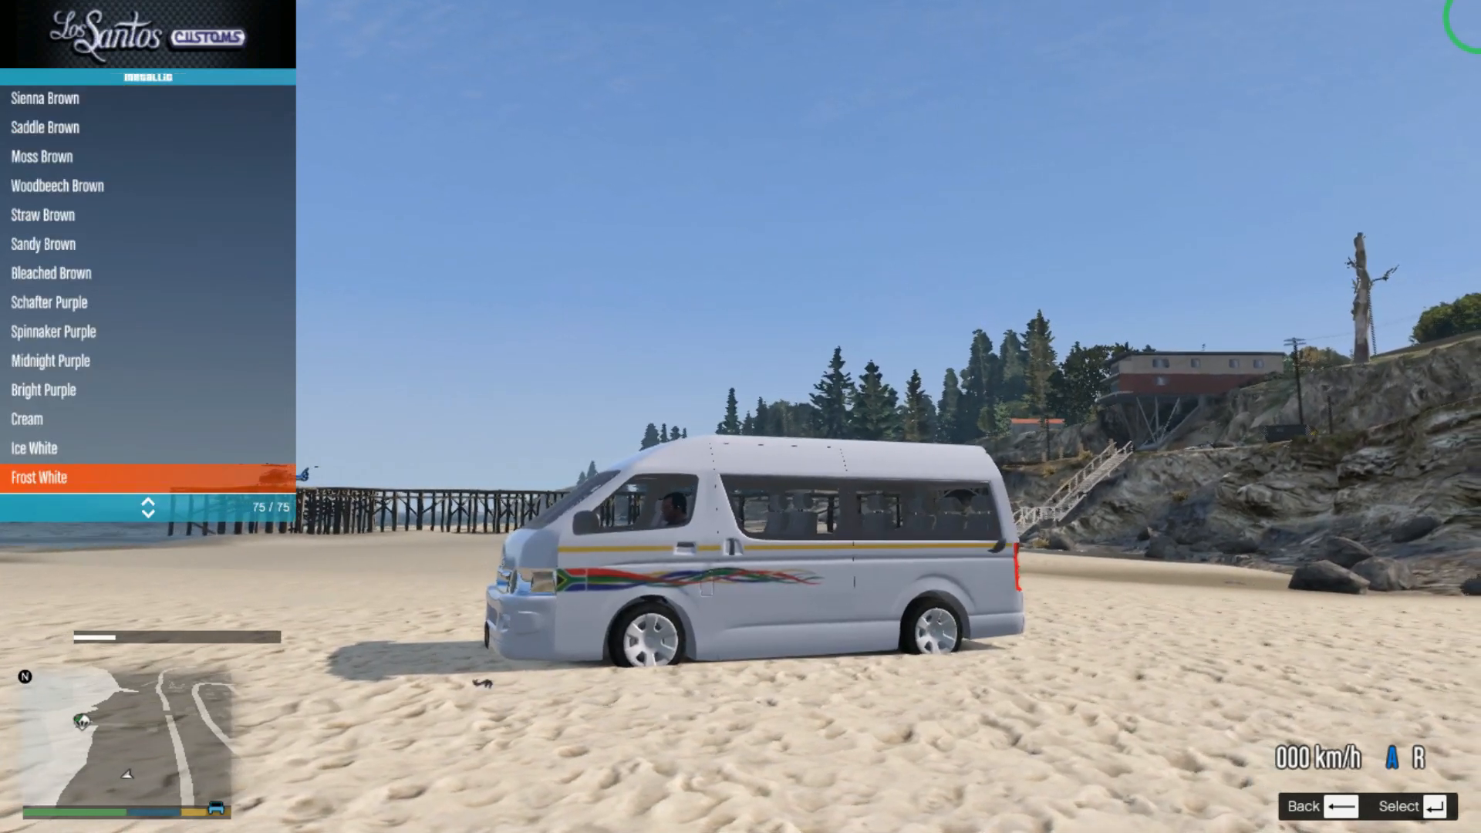
pyautogui.press('Up')
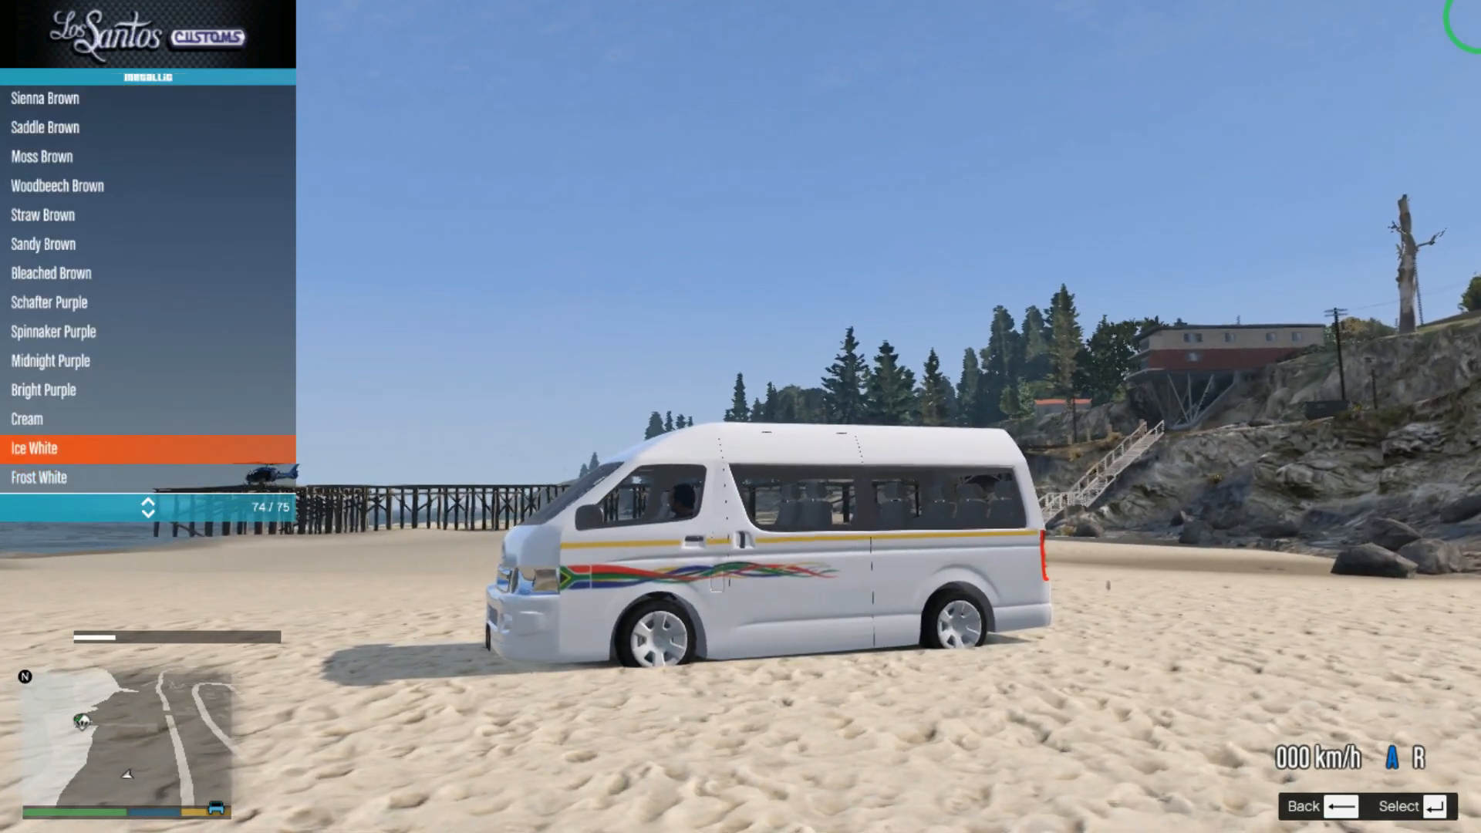
pyautogui.press('Return')
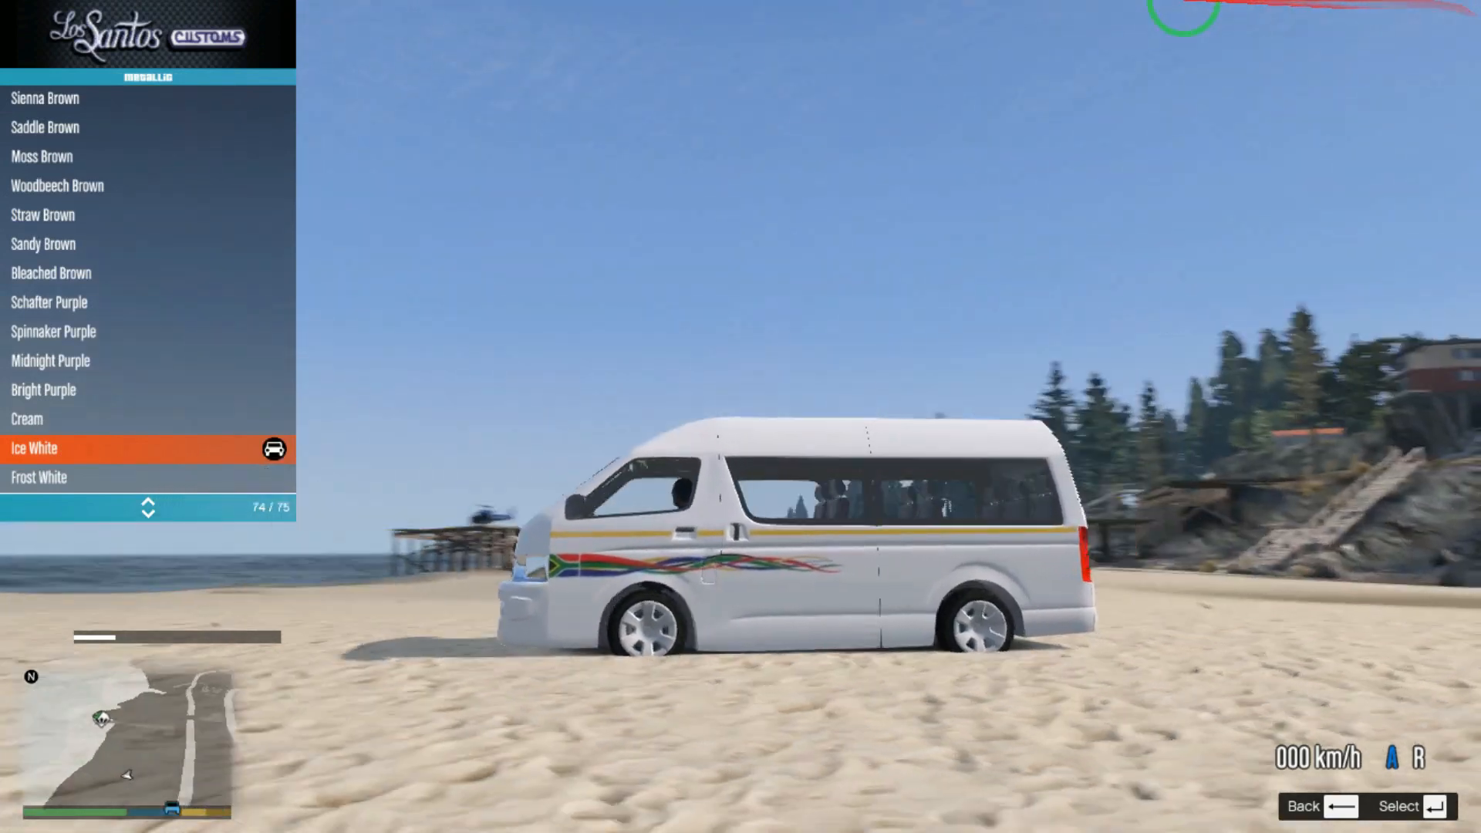
# Step: Leave the paint and vehicle options and close Menyoo to return to the game
pyautogui.press('BackSpace')
pyautogui.press('BackSpace')
pyautogui.press('BackSpace')
pyautogui.press('BackSpace')
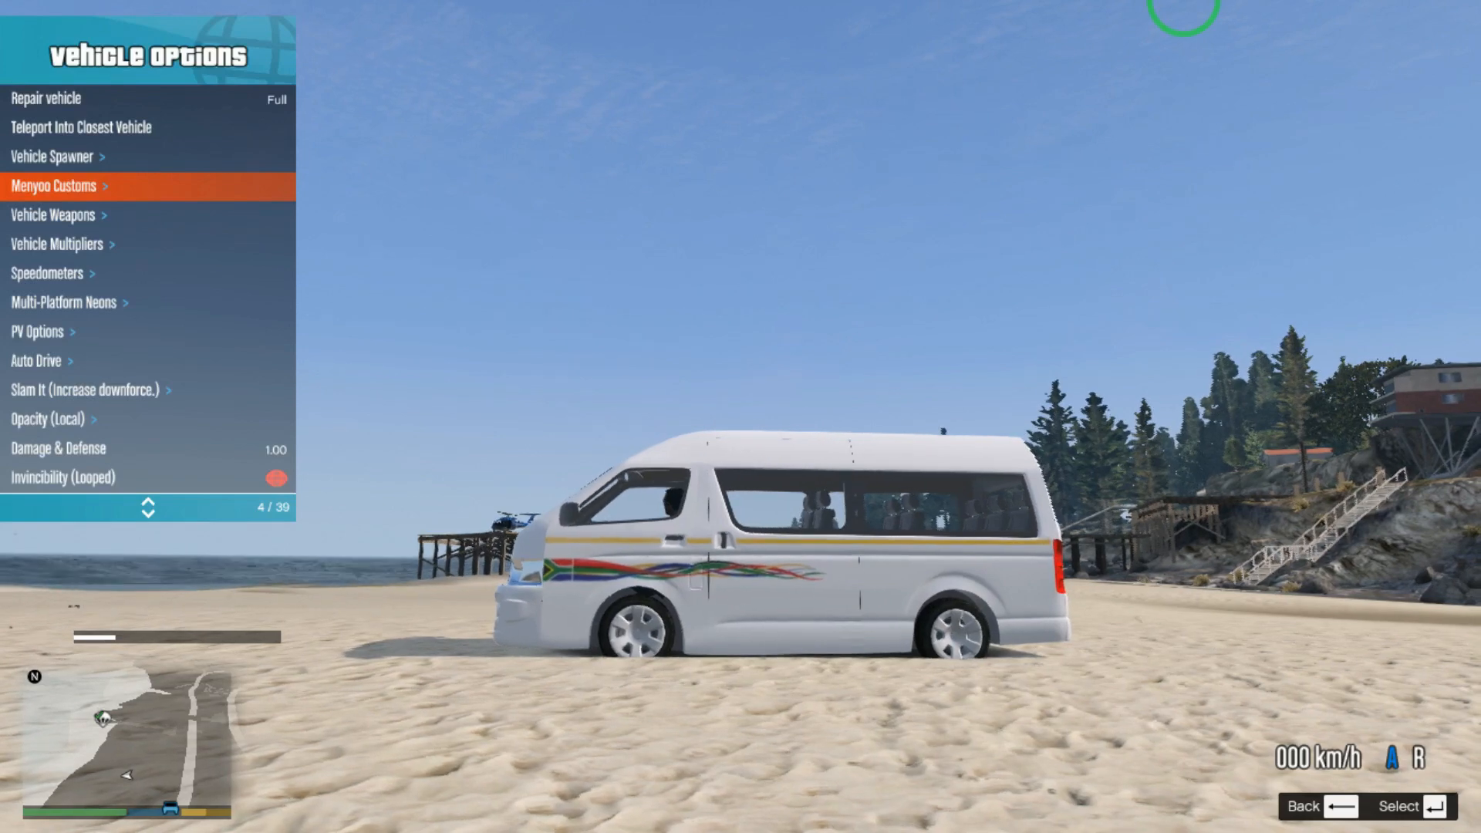
pyautogui.press('BackSpace')
pyautogui.press('BackSpace')
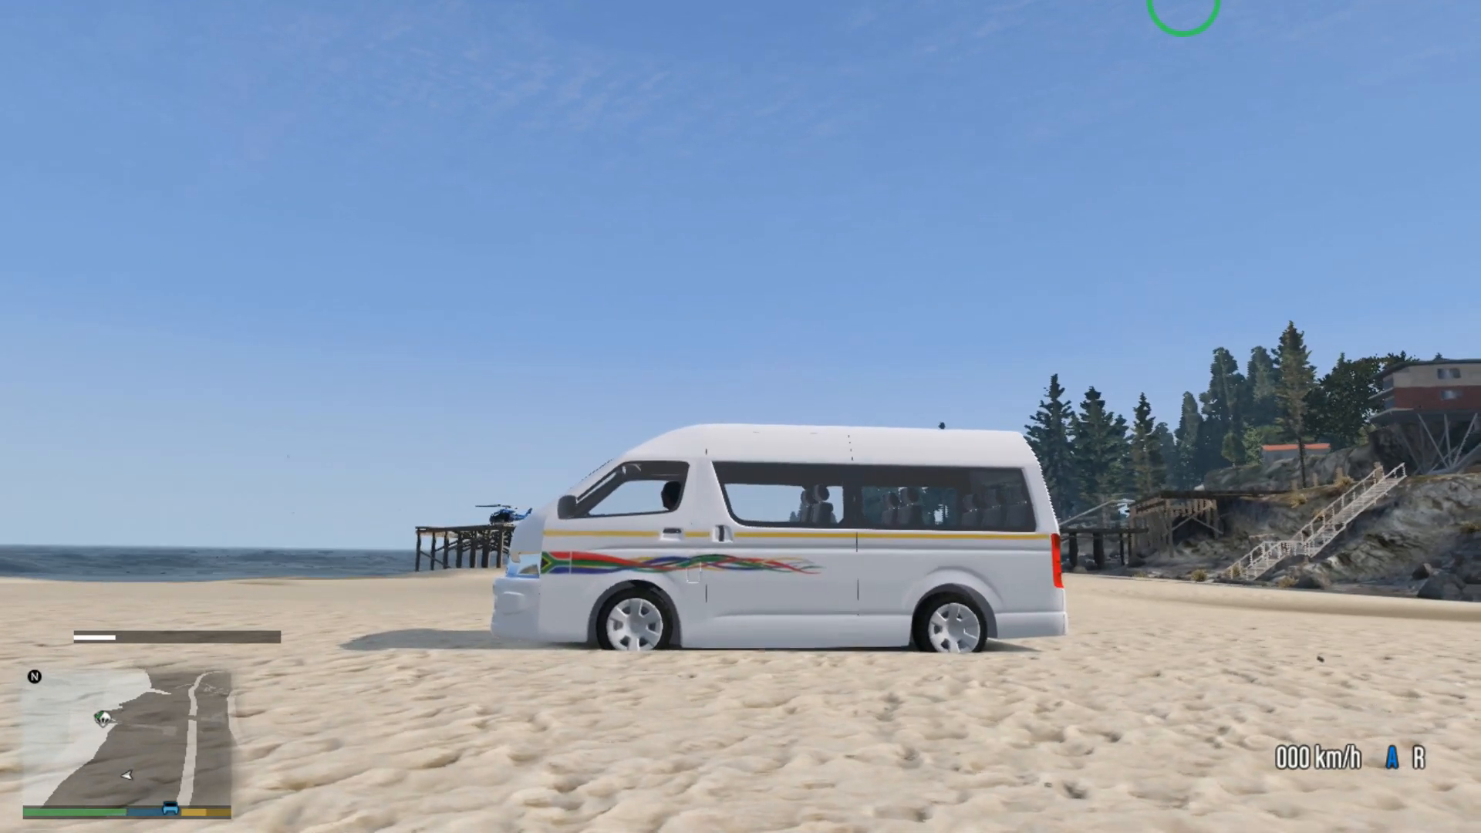